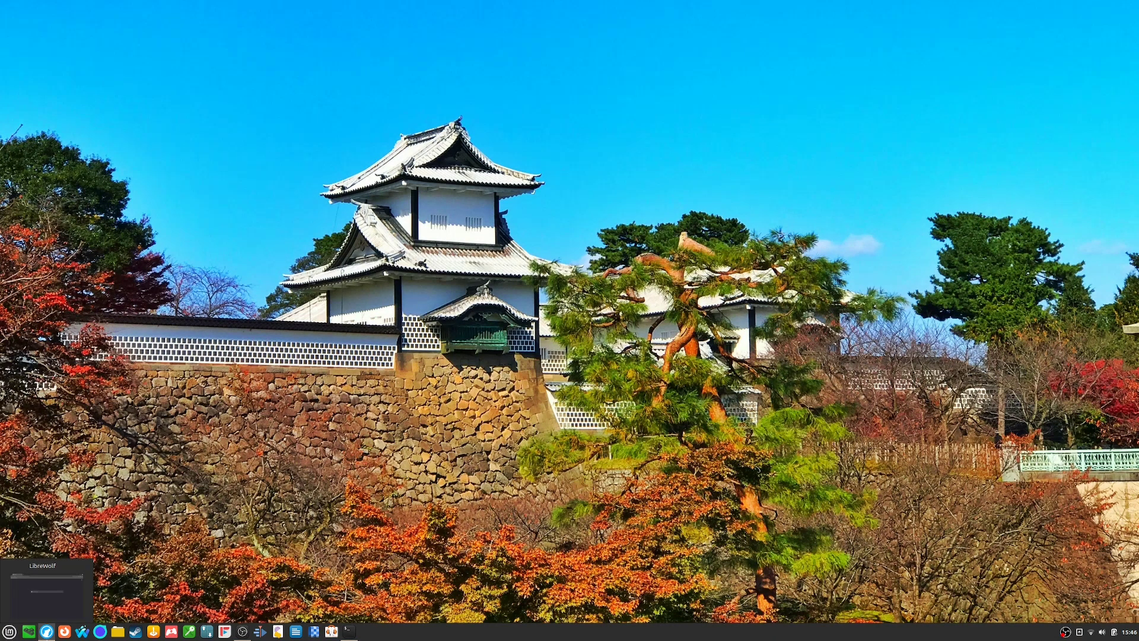
# - Restore the empty New Tab window and position it toward the right side of the screen
pyautogui.click(48, 611)
pyautogui.moveTo(311, 32); pyautogui.dragTo(676, 114)
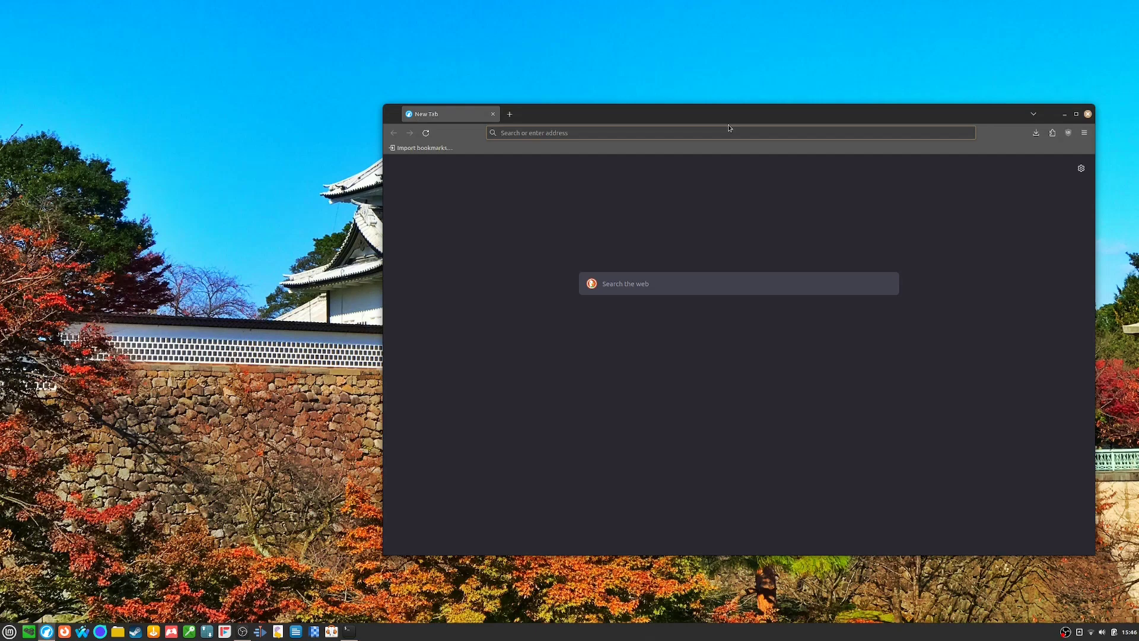
pyautogui.moveTo(735, 112); pyautogui.dragTo(755, 87)
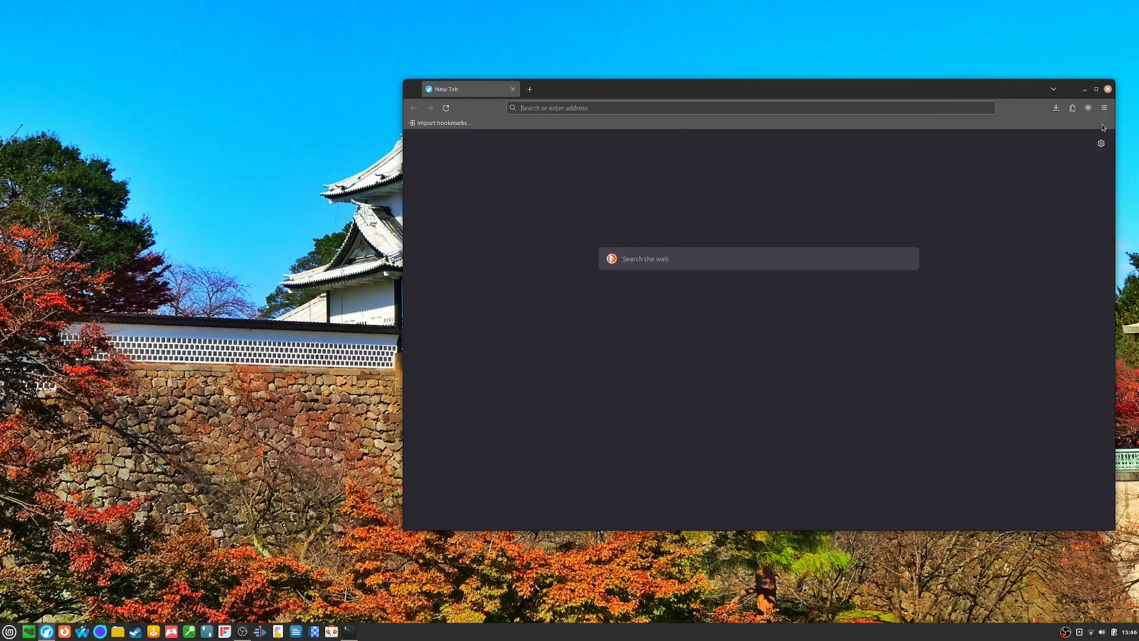
# - From Cuda1 > Stuff, open the Hitchhiker's Guide and Ultimate Firefox guide HTML files in LibreWolf
pyautogui.click(117, 631)
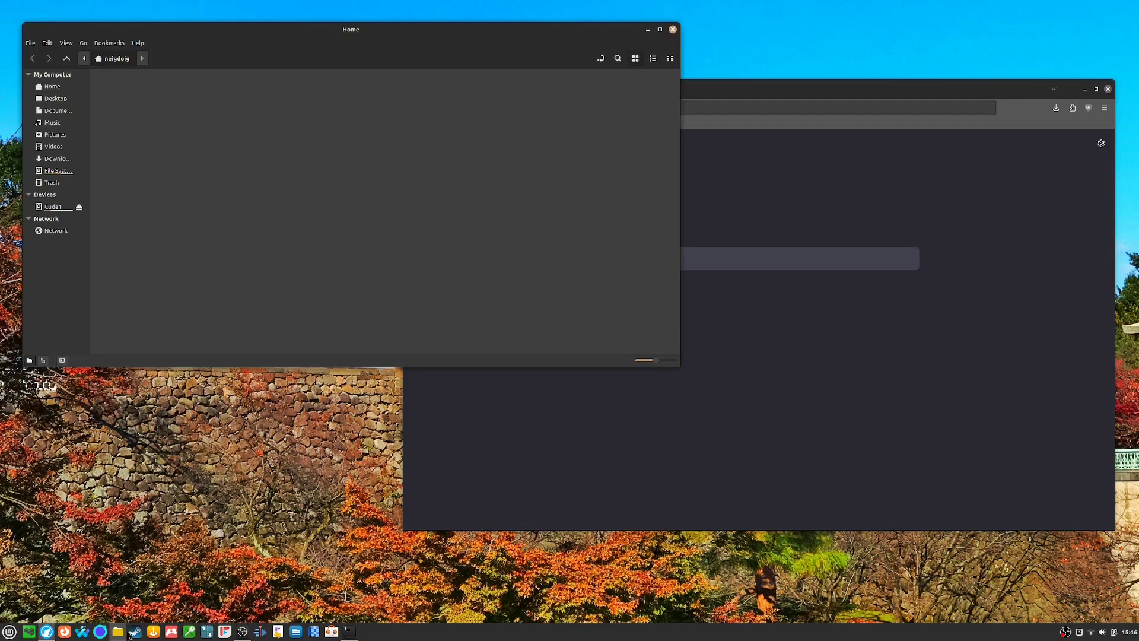
pyautogui.click(51, 207)
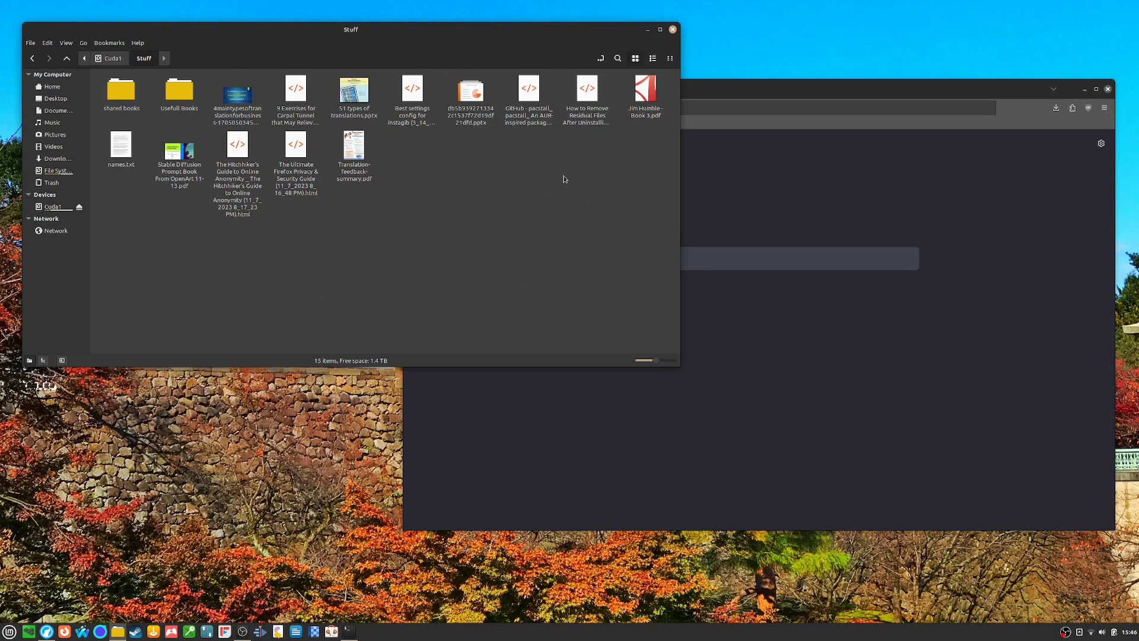
pyautogui.click(236, 144)
pyautogui.press('Return')
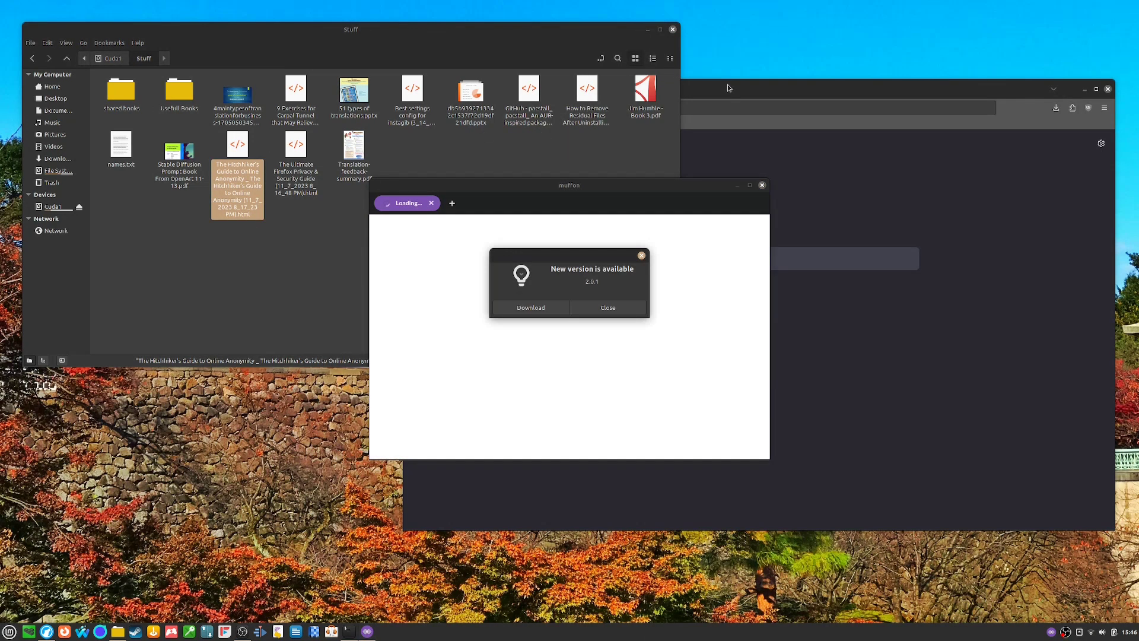
pyautogui.press('Right')
pyautogui.press('Return')
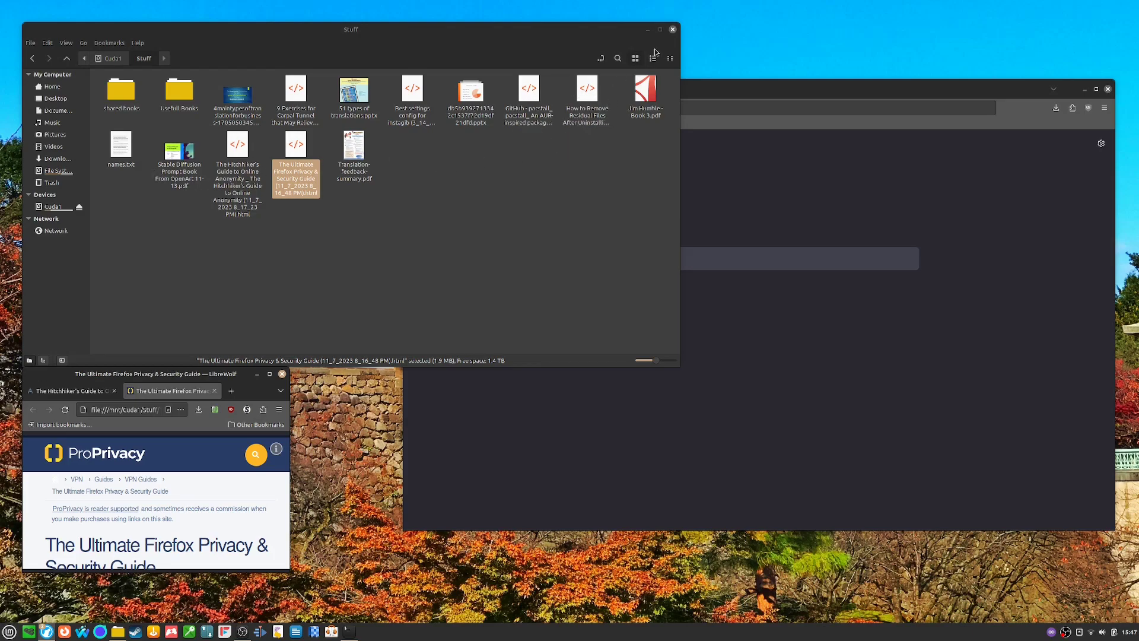
# - Close Nemo, hide the empty New Tab window, and maximize the guide window
pyautogui.hotkey('alt', 'F4')
pyautogui.moveTo(967, 88); pyautogui.dragTo(982, 80)
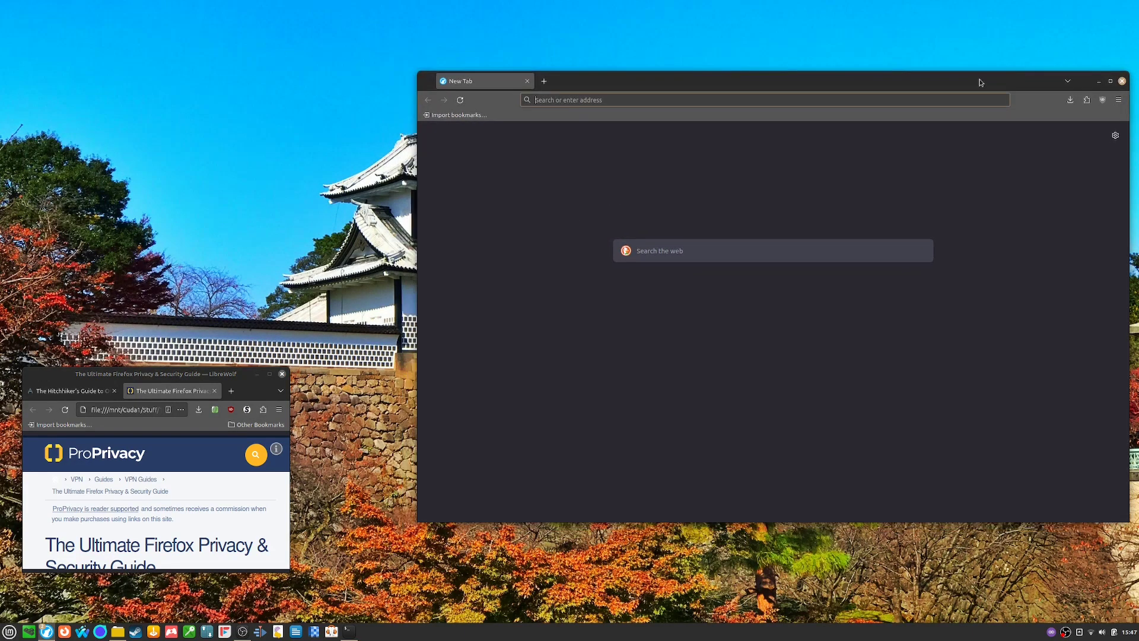
pyautogui.hotkey('alt', 'F4')
pyautogui.click(269, 373)
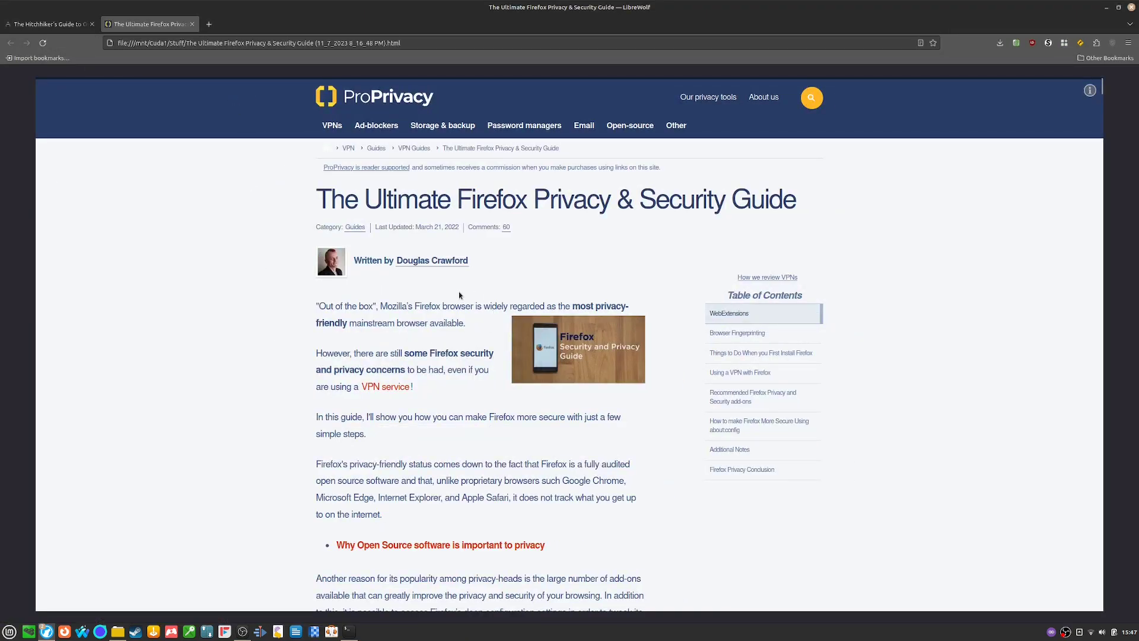
# - Scroll the guide past WebExtensions and fingerprinting to the 'Disable telemetry' instructions
pyautogui.scroll(-6, 460, 295)
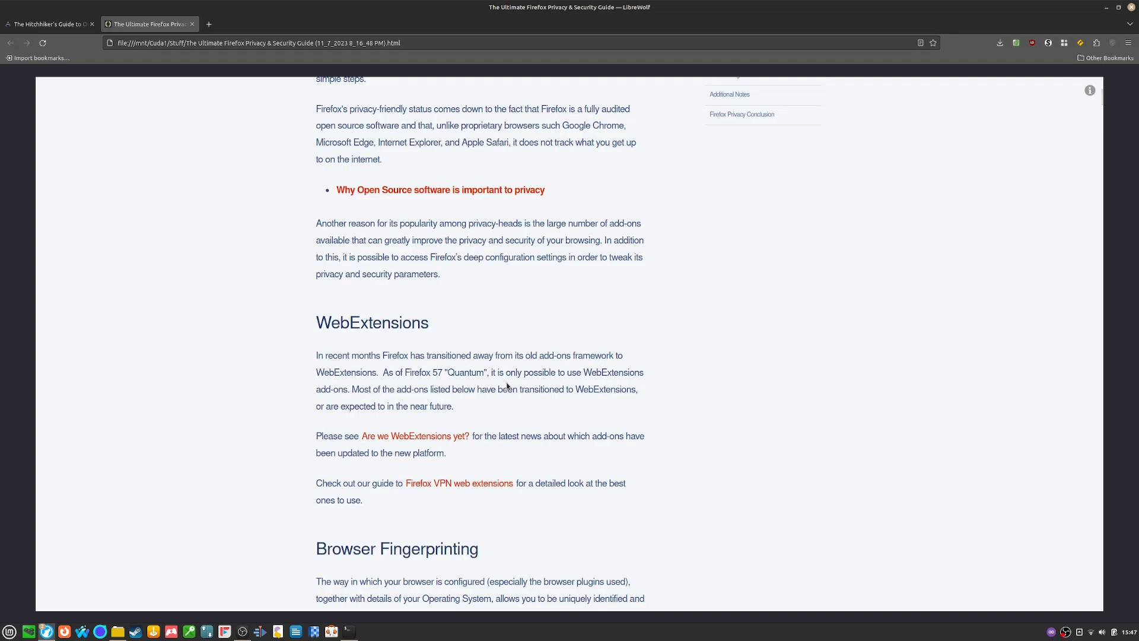
pyautogui.scroll(3, 481, 392)
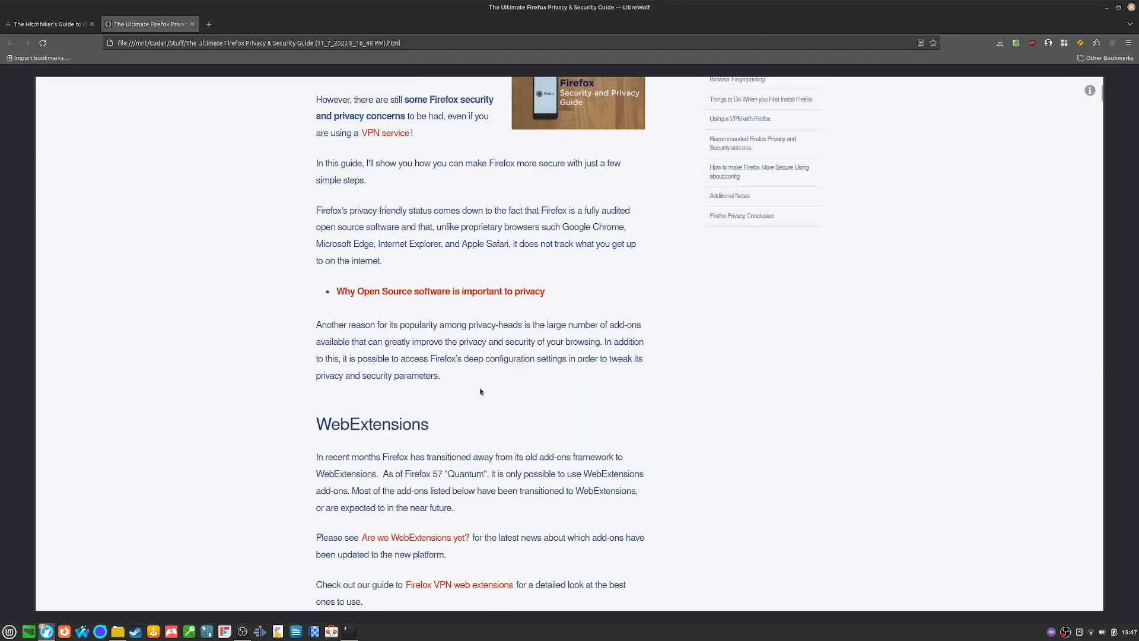
pyautogui.scroll(3, 481, 392)
pyautogui.scroll(-6, 482, 392)
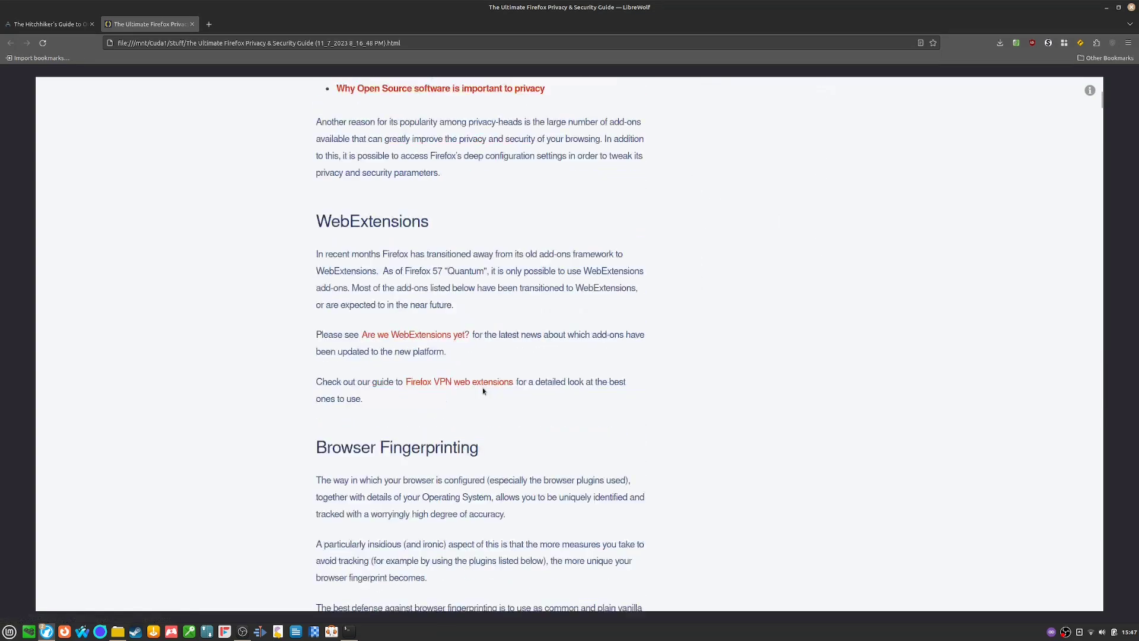
pyautogui.scroll(-10, 483, 391)
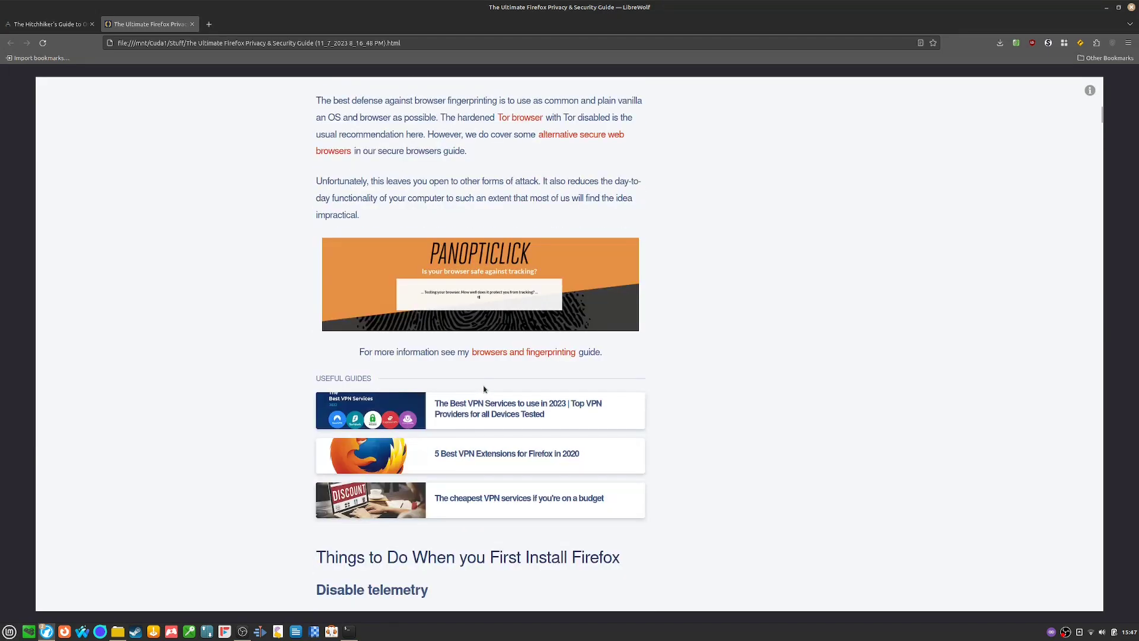
pyautogui.scroll(-7, 484, 391)
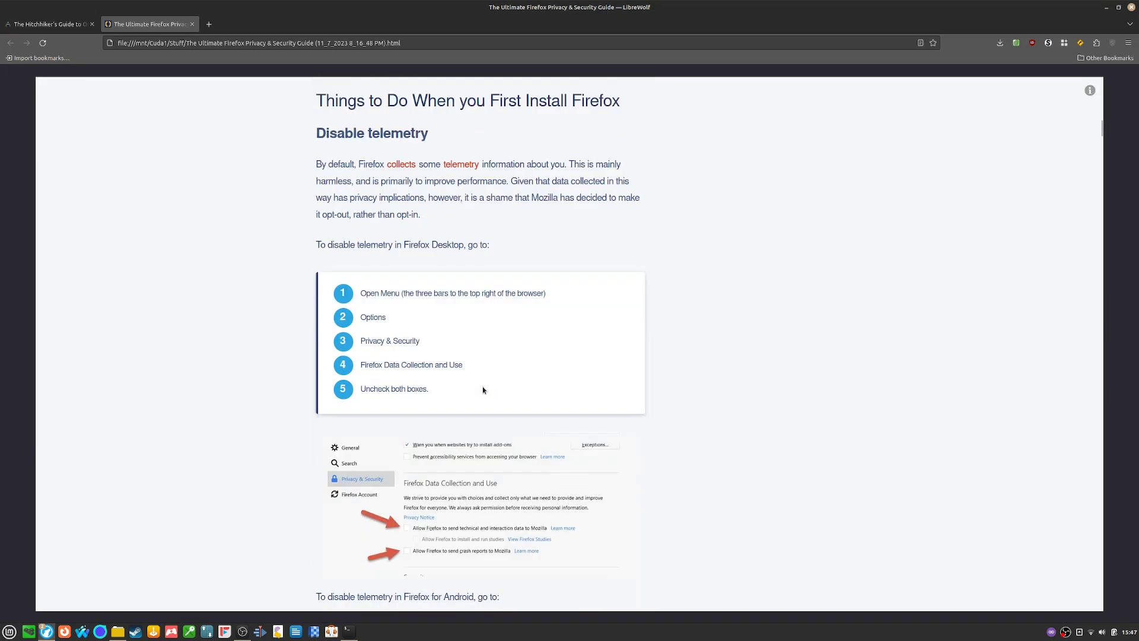
# - Bring the New Tab window forward, move it aside, and open Settings at Privacy & Security
pyautogui.moveTo(54, 631)
pyautogui.click(77, 603)
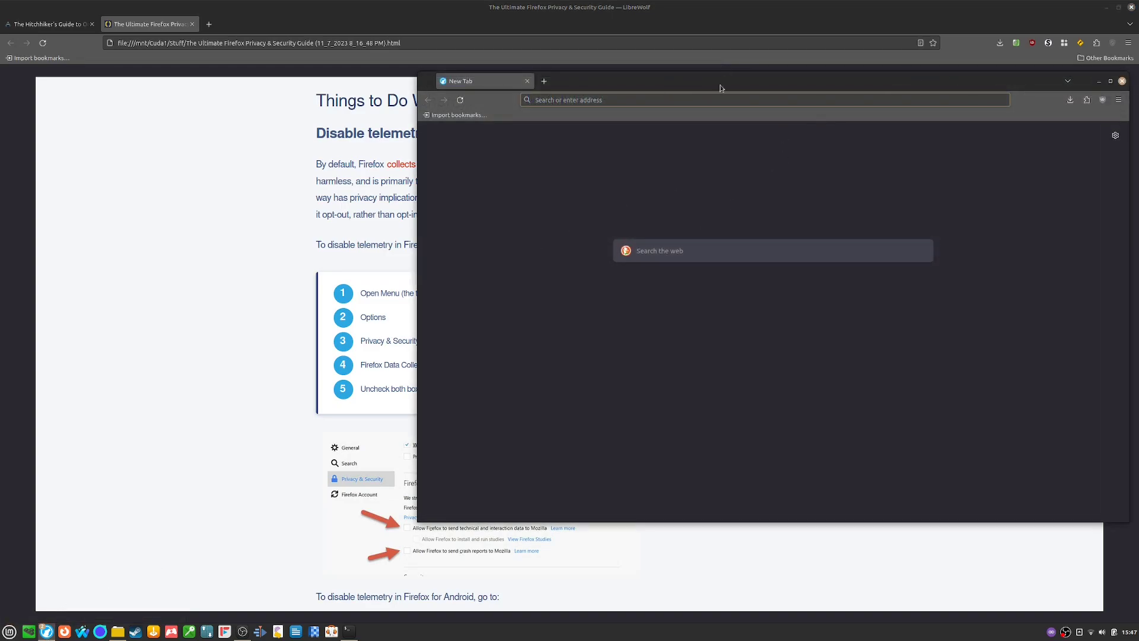
pyautogui.moveTo(723, 86); pyautogui.dragTo(689, 84)
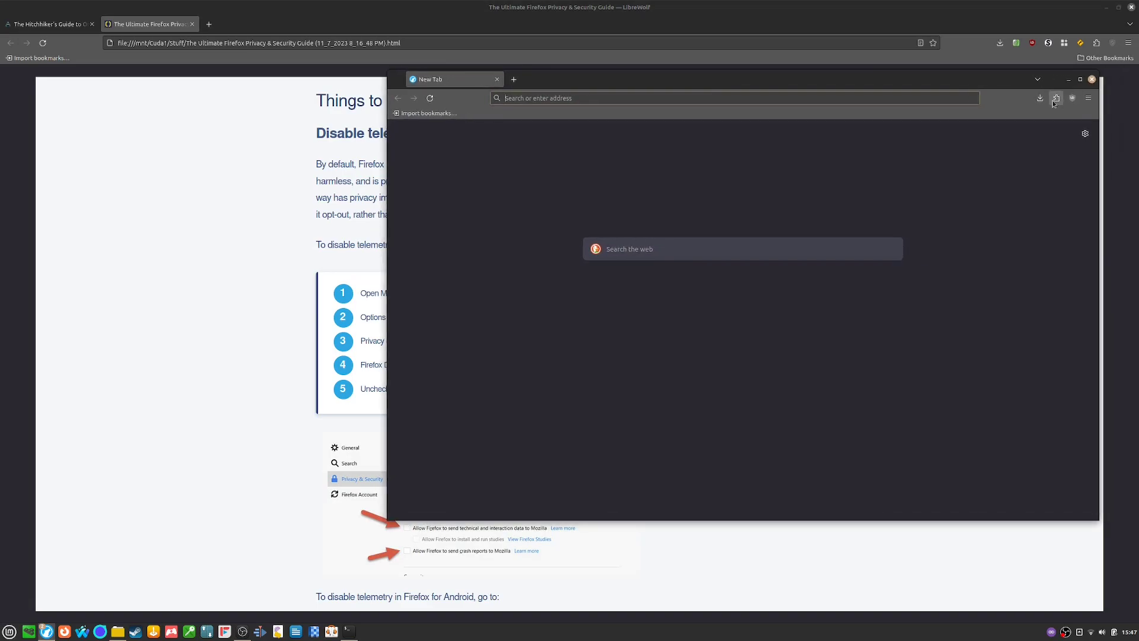
pyautogui.click(1089, 98)
pyautogui.click(992, 309)
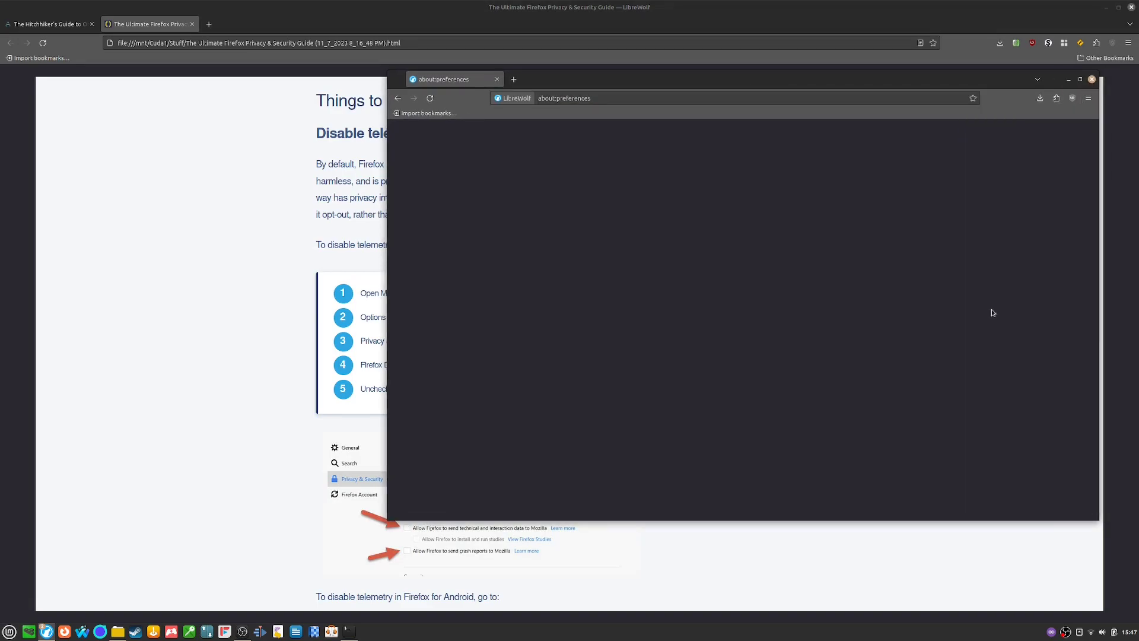
pyautogui.click(478, 232)
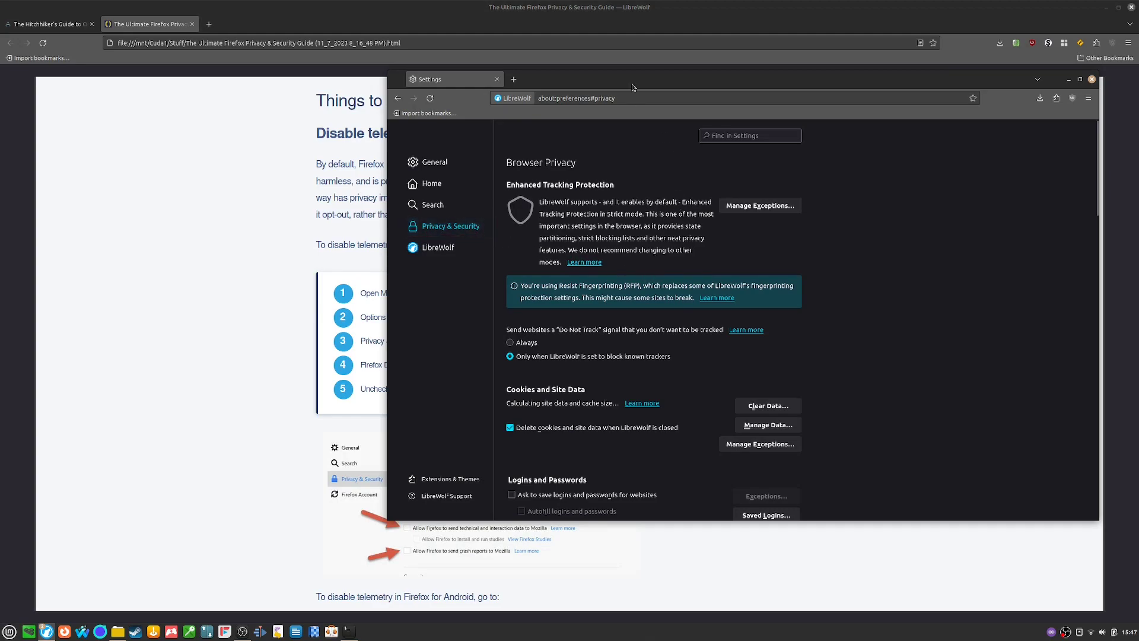
# - Shift the Settings window right and scroll down to DNS over HTTPS, which is Off
pyautogui.moveTo(632, 81); pyautogui.dragTo(709, 94)
pyautogui.scroll(-10, 707, 313)
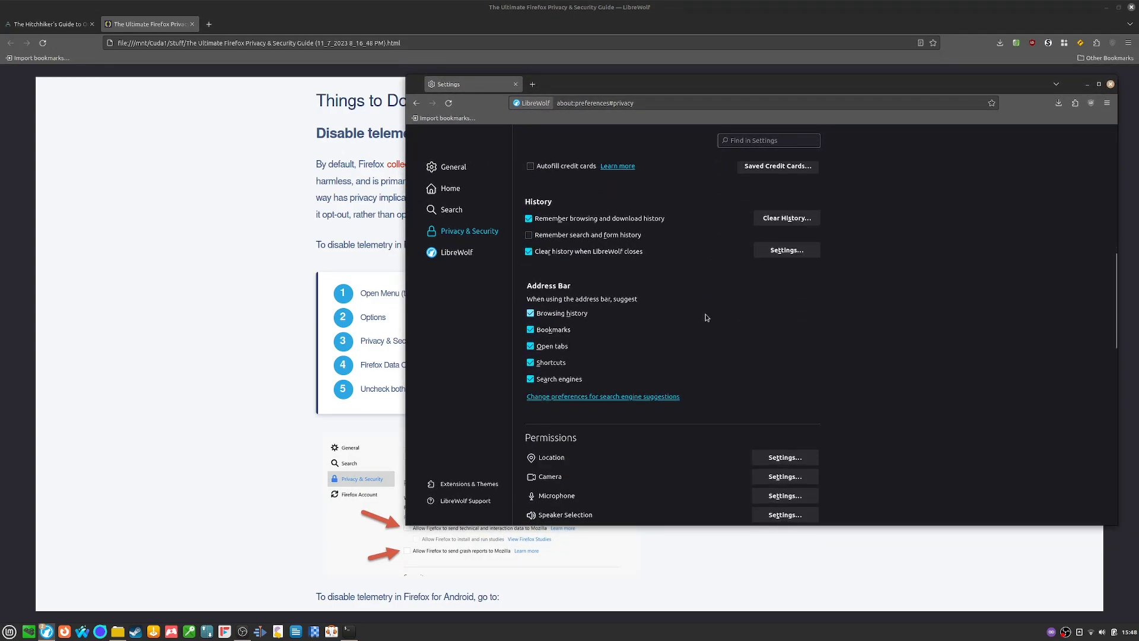
pyautogui.scroll(-5, 706, 316)
pyautogui.scroll(-8, 705, 316)
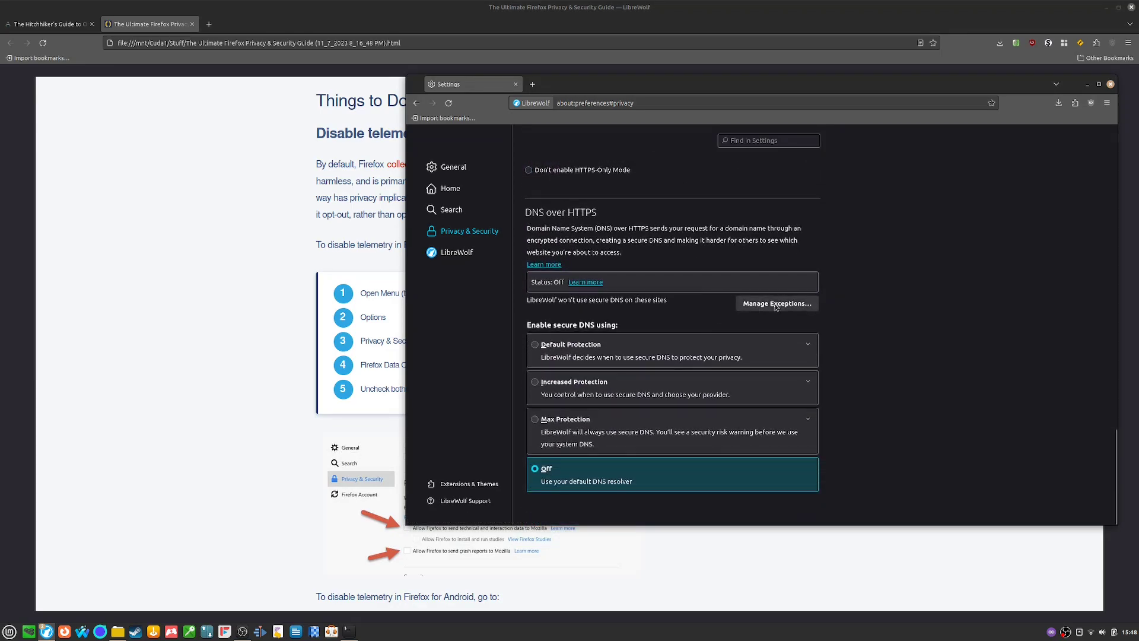
# - Minimize Settings and scroll the guide to 'Change the default search engine'
pyautogui.click(1088, 84)
pyautogui.scroll(-5, 642, 433)
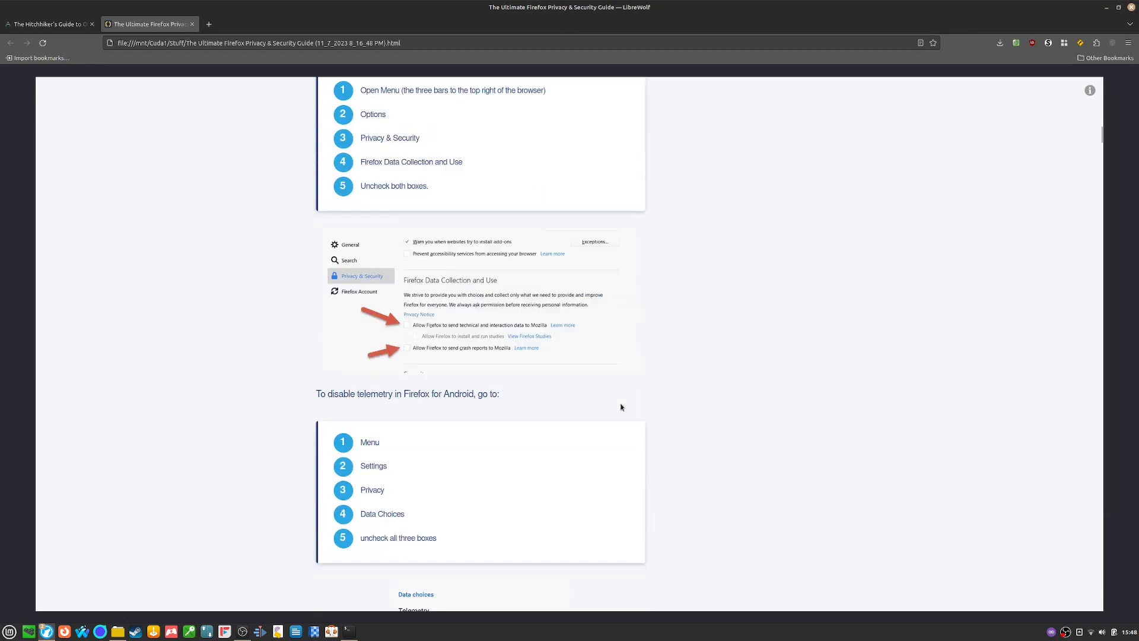
pyautogui.scroll(-10, 619, 400)
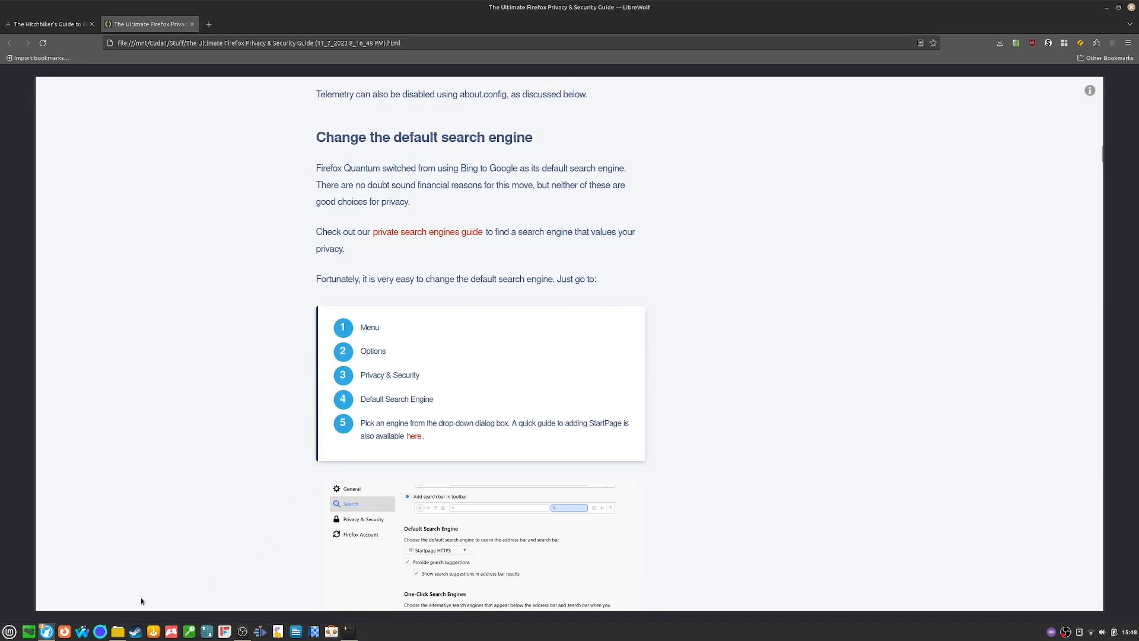
# - Restore the Settings window, try a test search for 'ooglester' in a new tab, then close it
pyautogui.moveTo(53, 630)
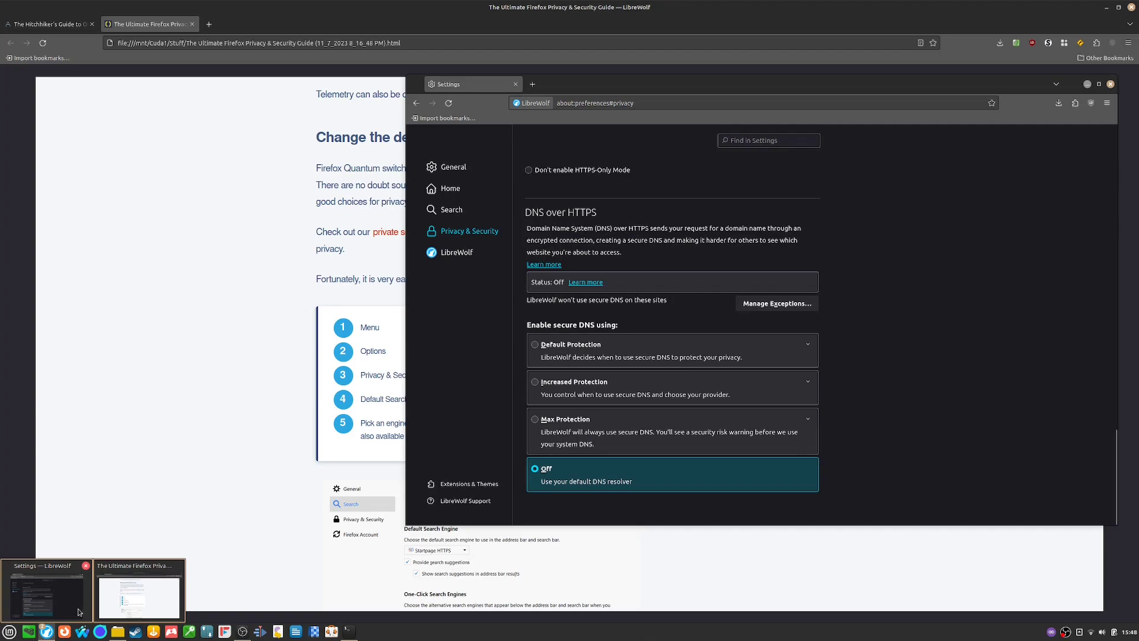
pyautogui.click(85, 611)
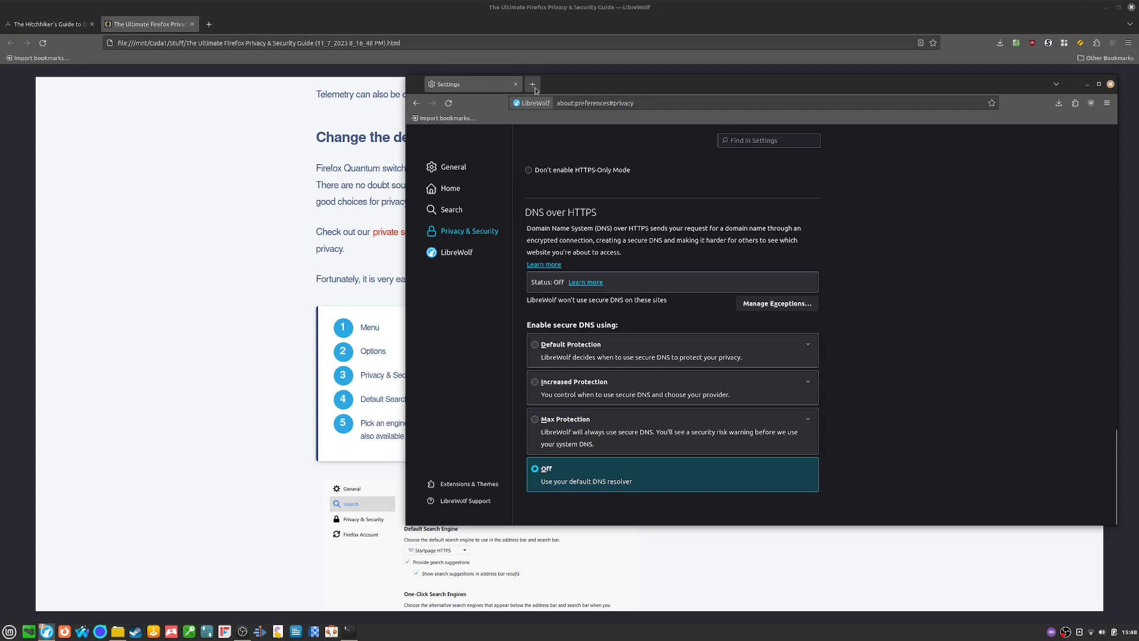
pyautogui.click(533, 85)
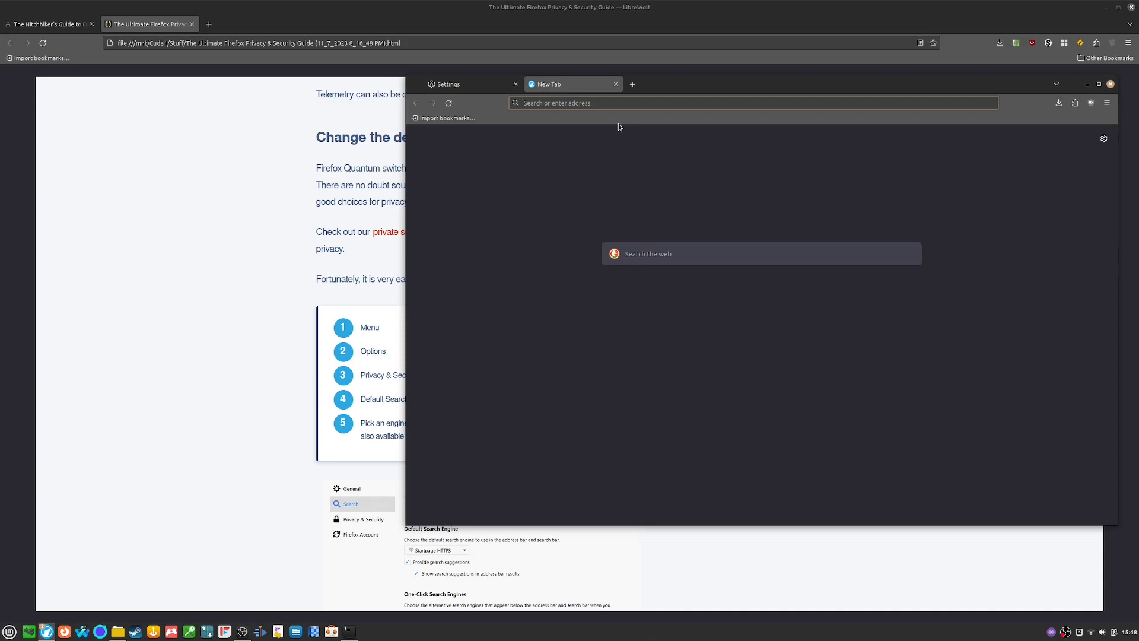
pyautogui.write('ooglester')
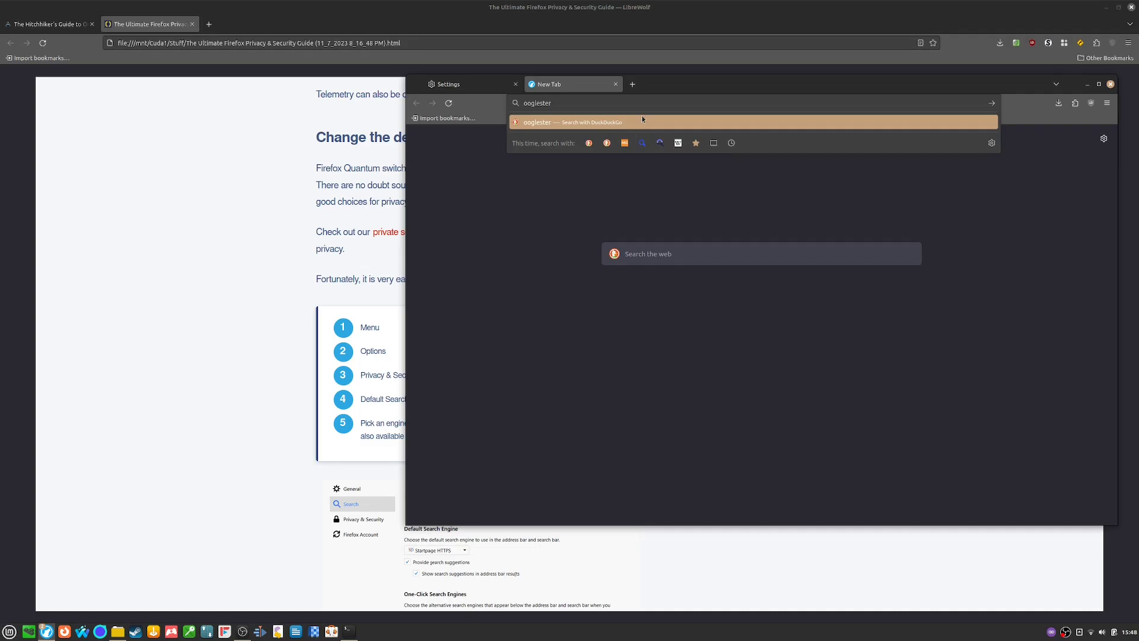
pyautogui.click(616, 84)
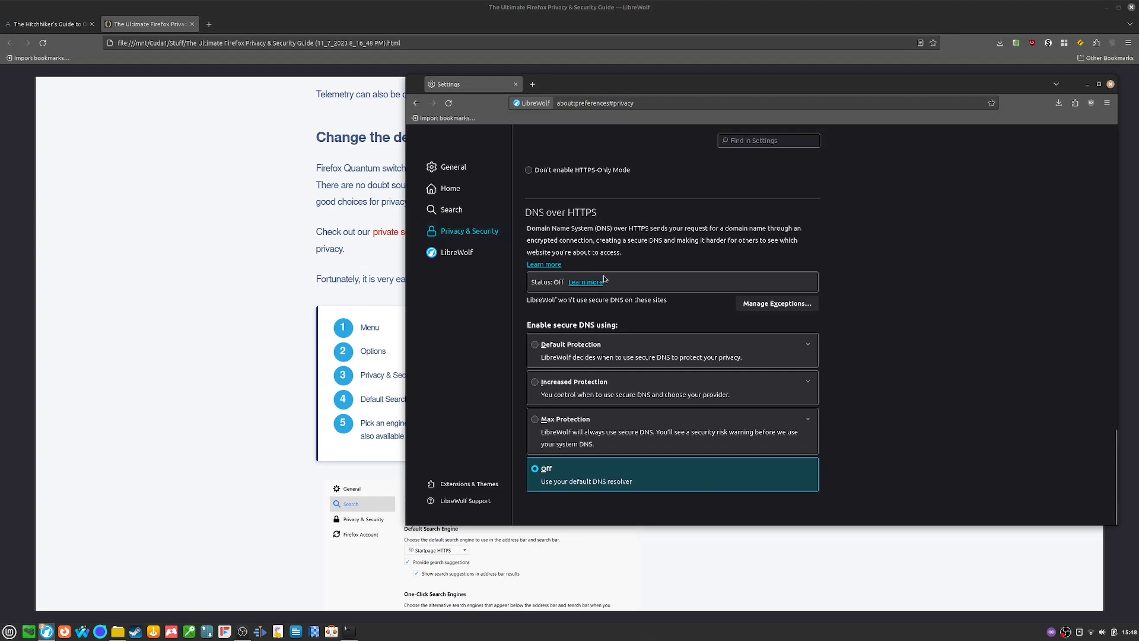
# - In Search settings, make SearXNG - searx.be the default search engine
pyautogui.scroll(15, 606, 264)
pyautogui.scroll(5, 604, 260)
pyautogui.click(452, 210)
pyautogui.click(581, 314)
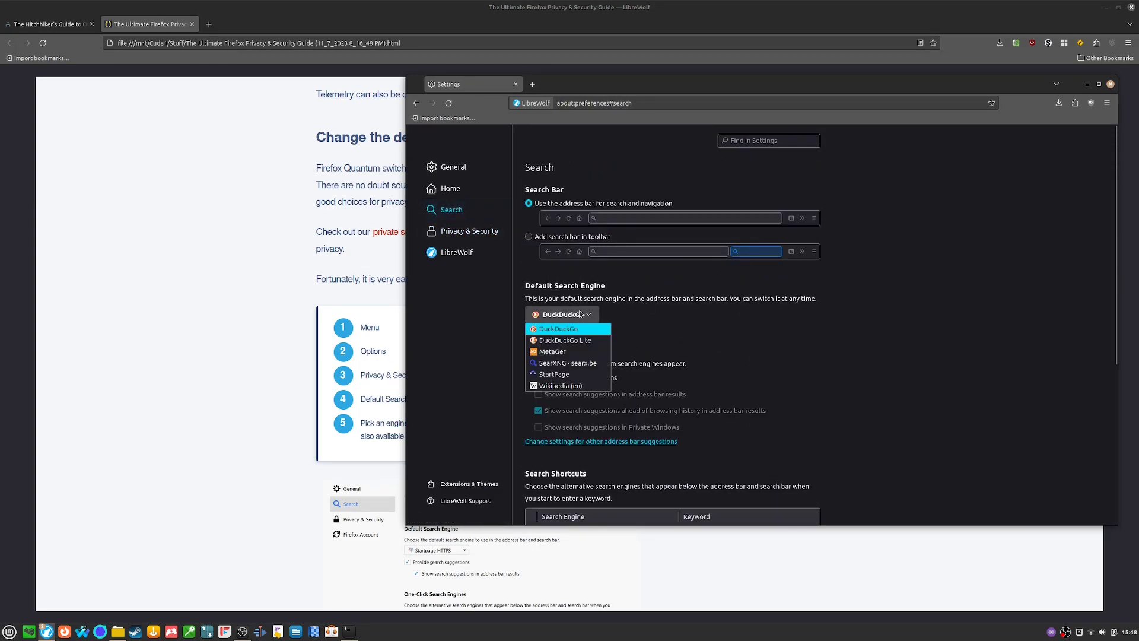
pyautogui.click(585, 363)
# - Remove the DuckDuckGo, MetaGer, StartPage and Wikipedia search shortcuts
pyautogui.scroll(-5, 635, 371)
pyautogui.click(602, 311)
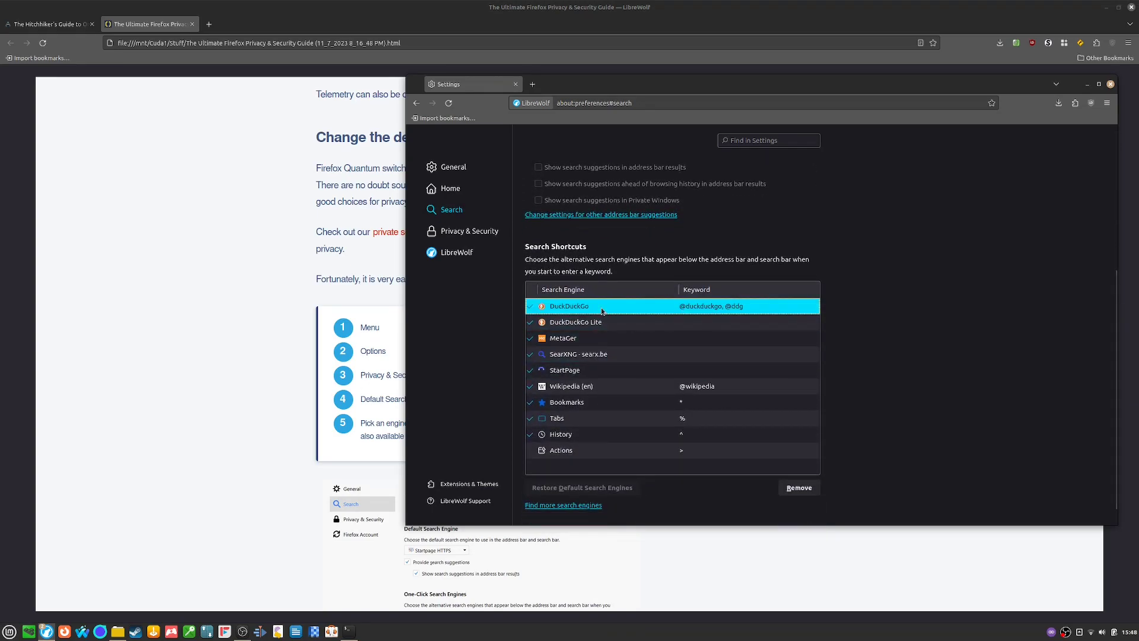
pyautogui.press('Delete')
pyautogui.press('Delete')
pyautogui.press('Delete')
pyautogui.click(599, 322)
pyautogui.press('Delete')
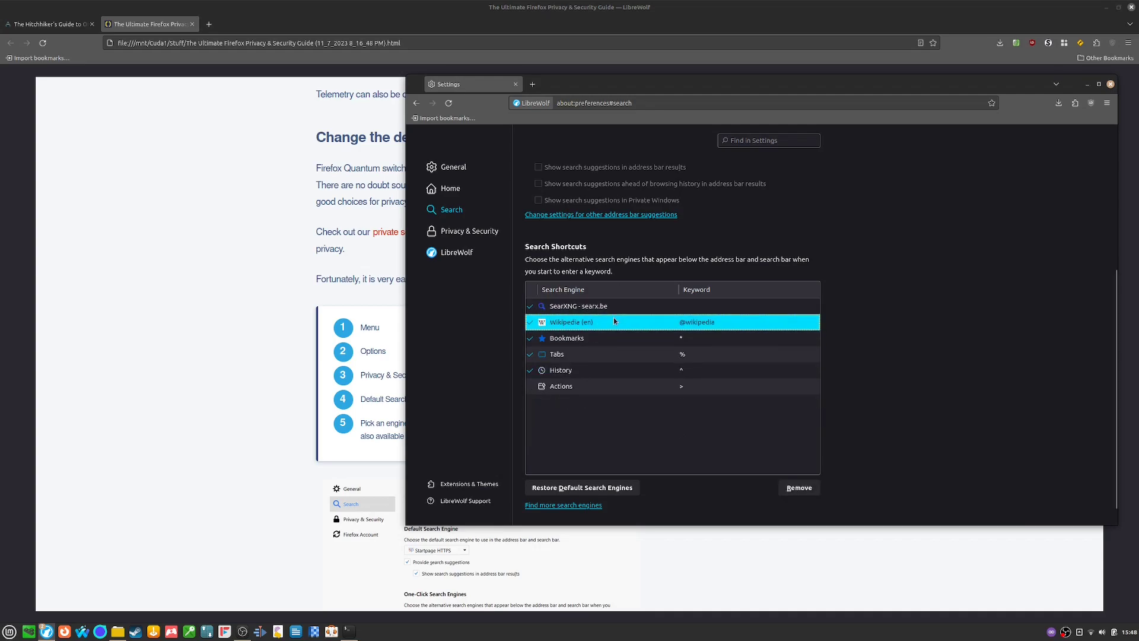
pyautogui.press('Delete')
pyautogui.click(615, 306)
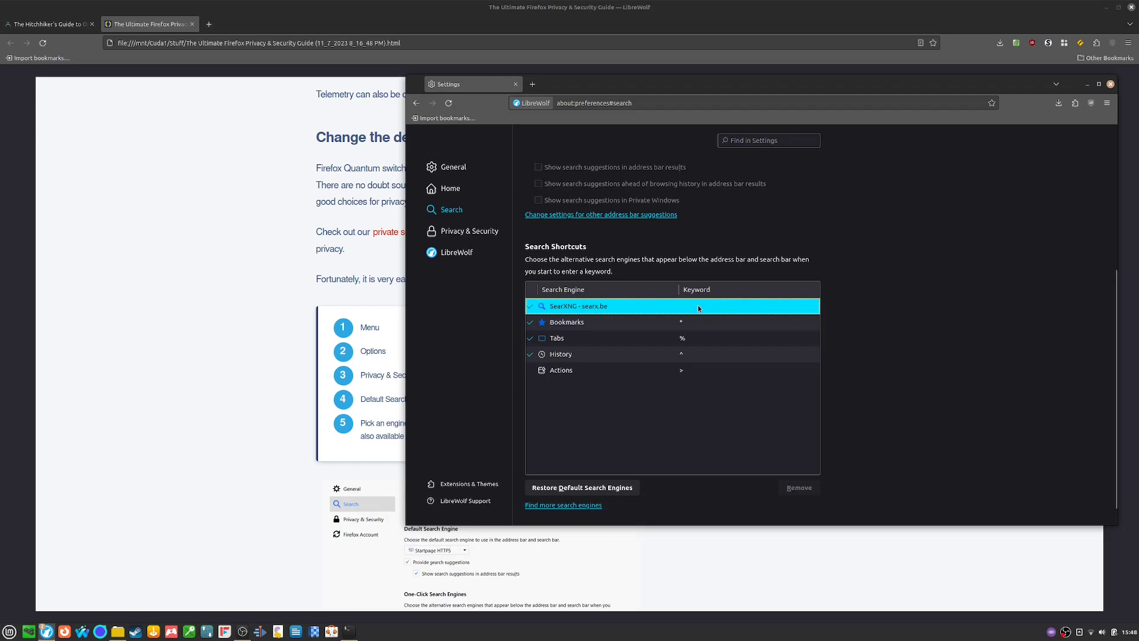
pyautogui.click(698, 306)
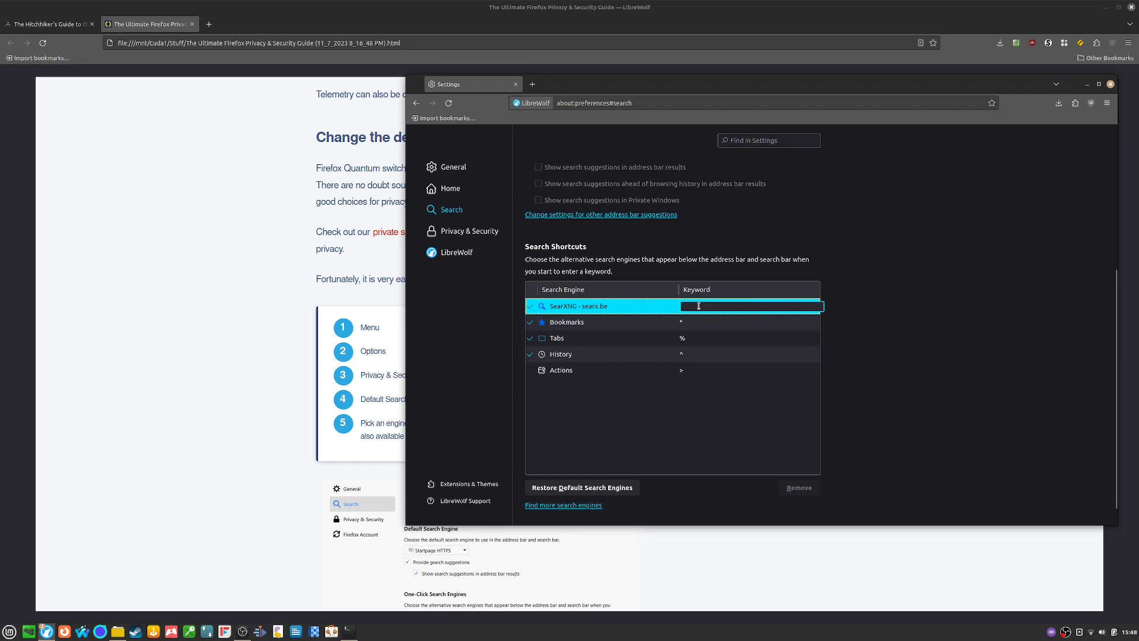
pyautogui.write('@be')
pyautogui.press('Return')
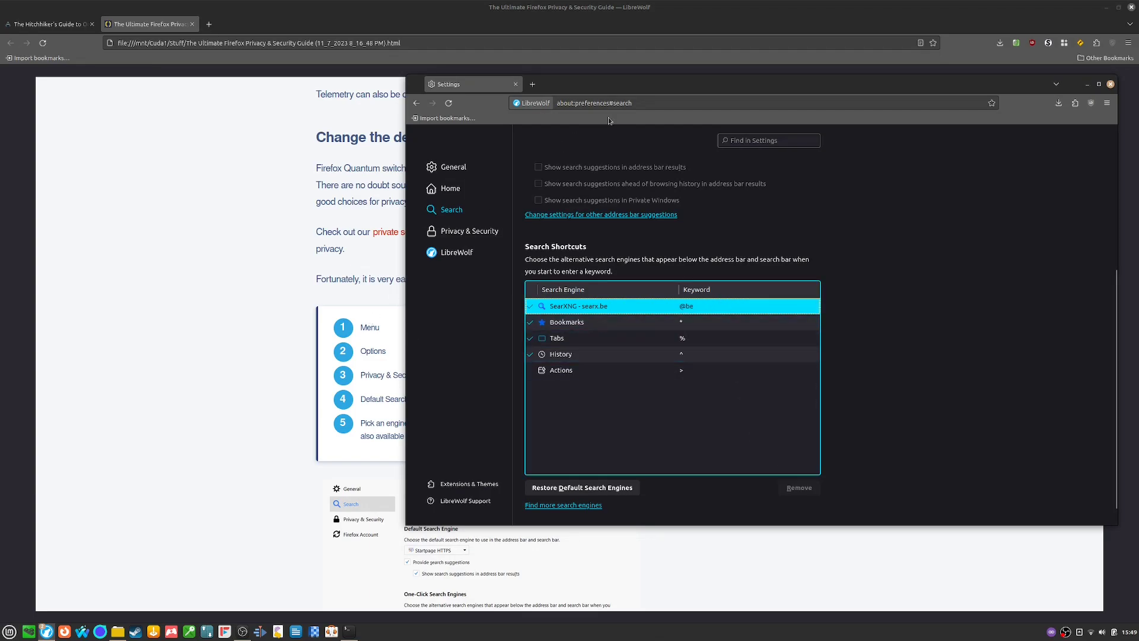
pyautogui.scroll(5, 668, 330)
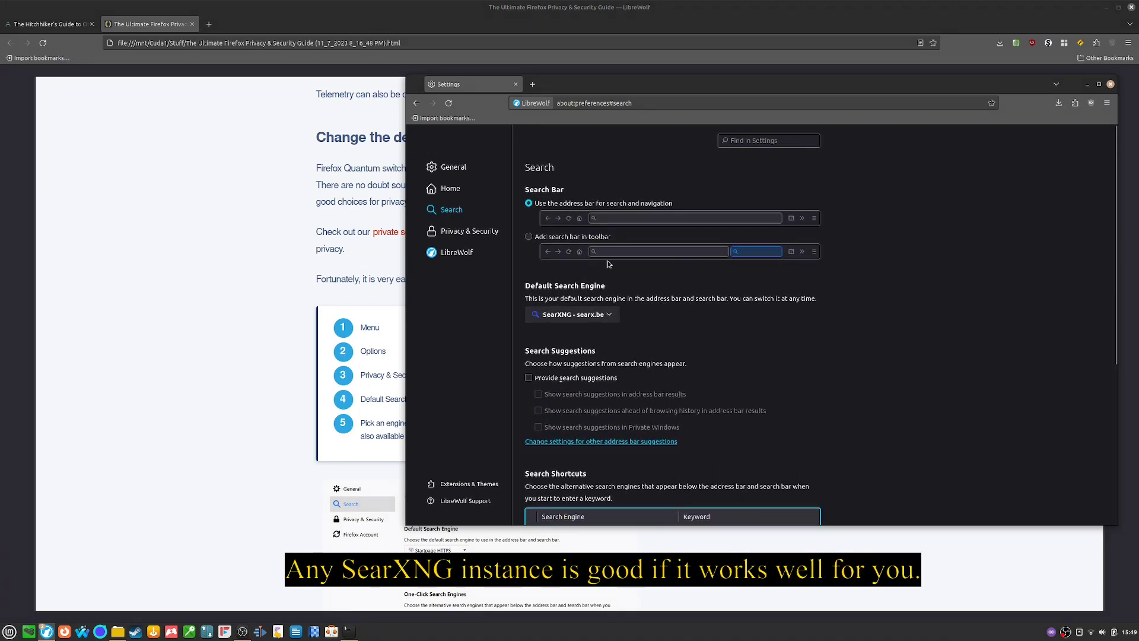
# - Move the Settings window right to reveal the guide and read further down it
pyautogui.moveTo(576, 89); pyautogui.dragTo(792, 90)
pyautogui.scroll(-6, 436, 308)
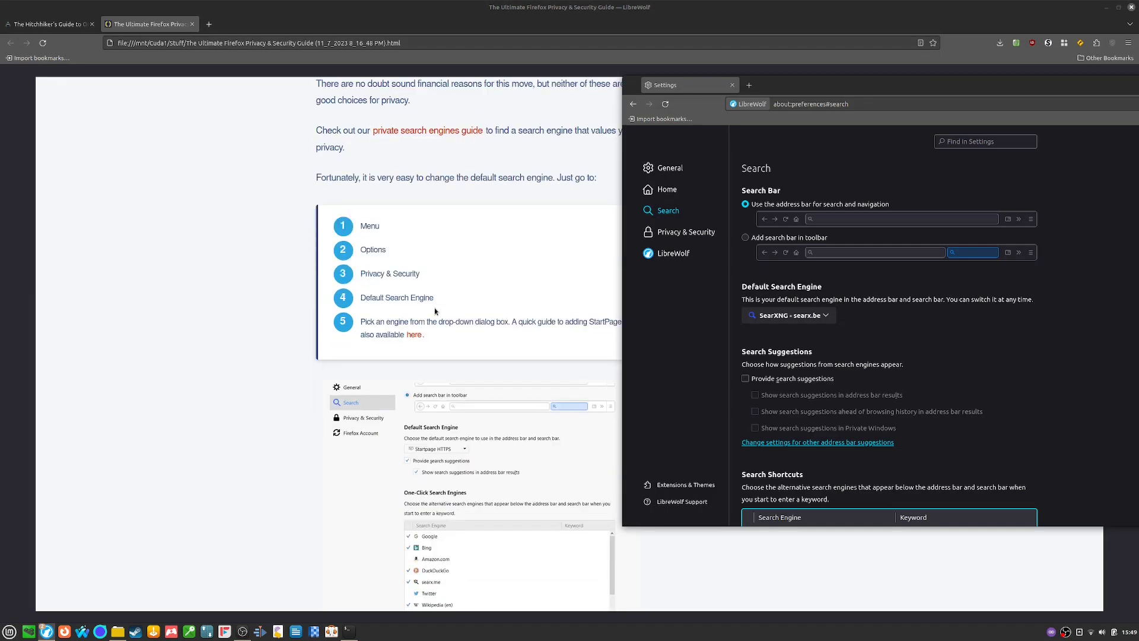
pyautogui.scroll(-5, 435, 308)
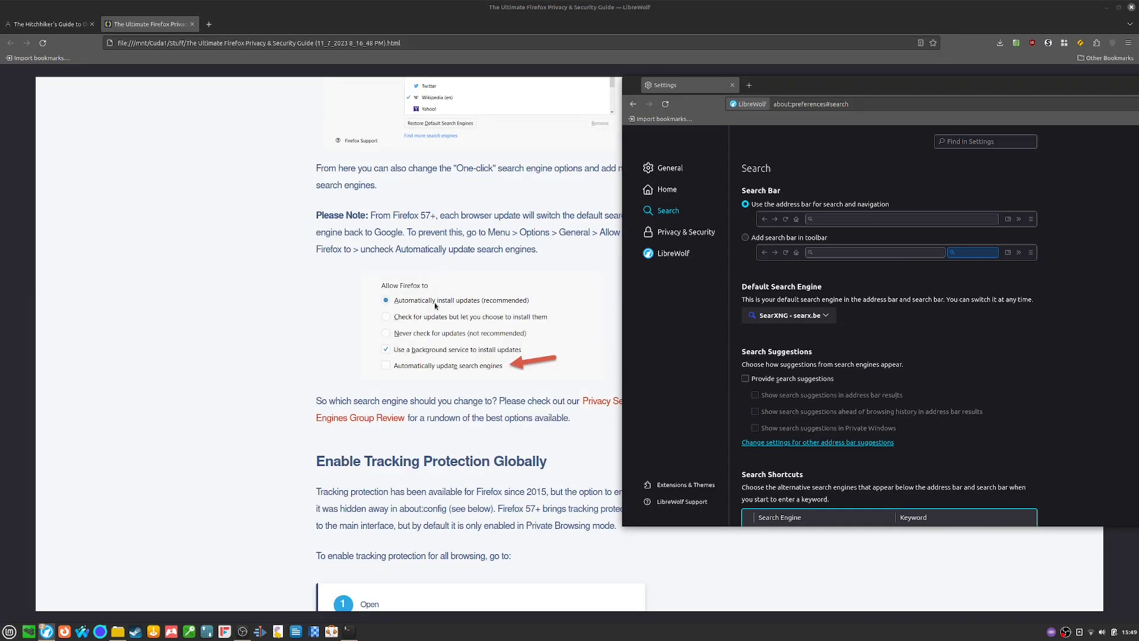
pyautogui.scroll(-4, 437, 299)
pyautogui.scroll(-3, 436, 300)
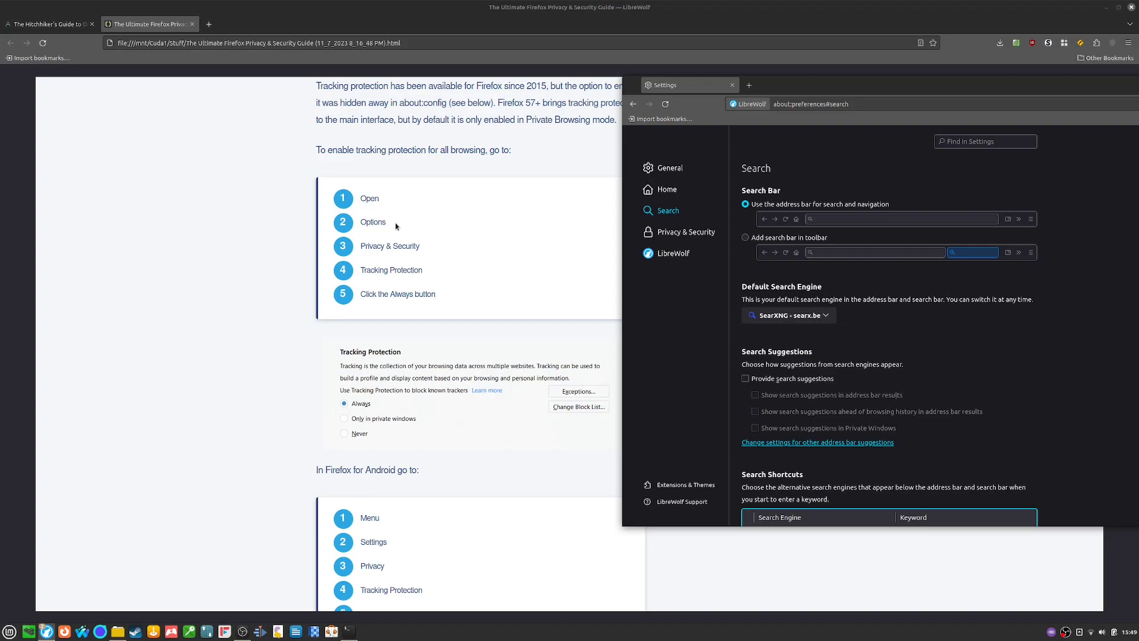
# - Switch Settings to Privacy & Security and scroll down through its options
pyautogui.click(688, 232)
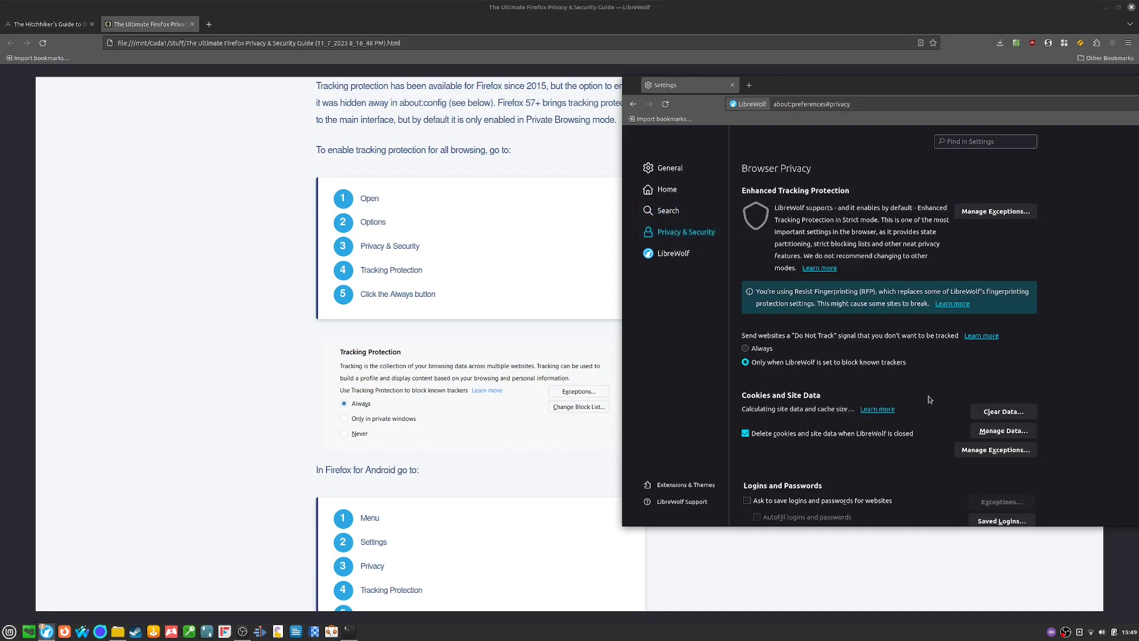
pyautogui.scroll(-5, 927, 384)
pyautogui.scroll(-3, 929, 382)
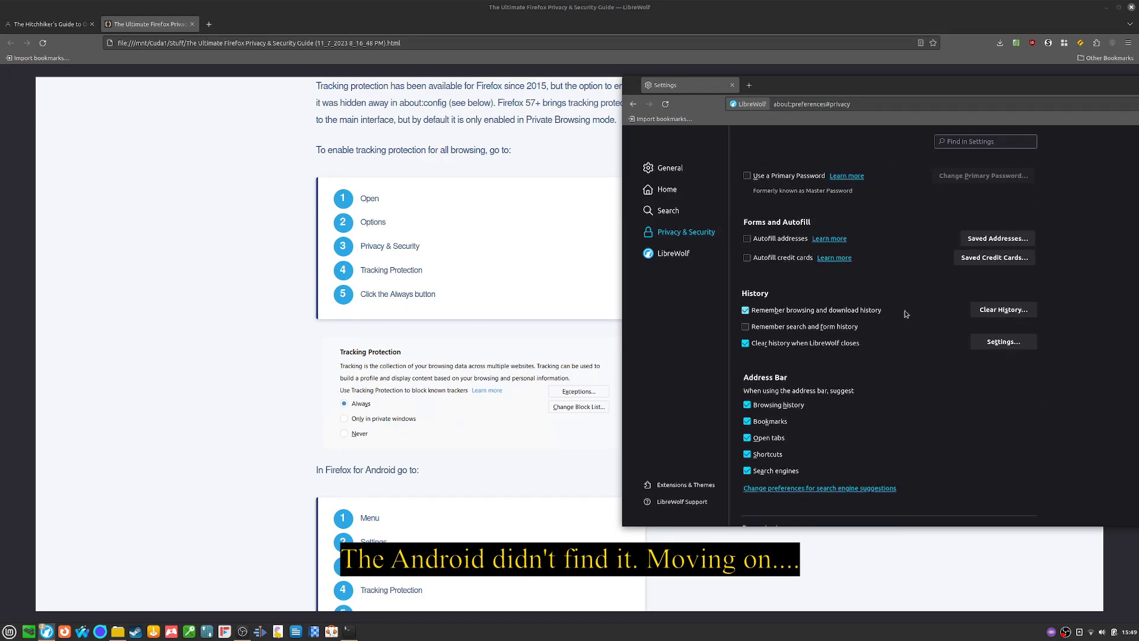
pyautogui.scroll(-5, 902, 316)
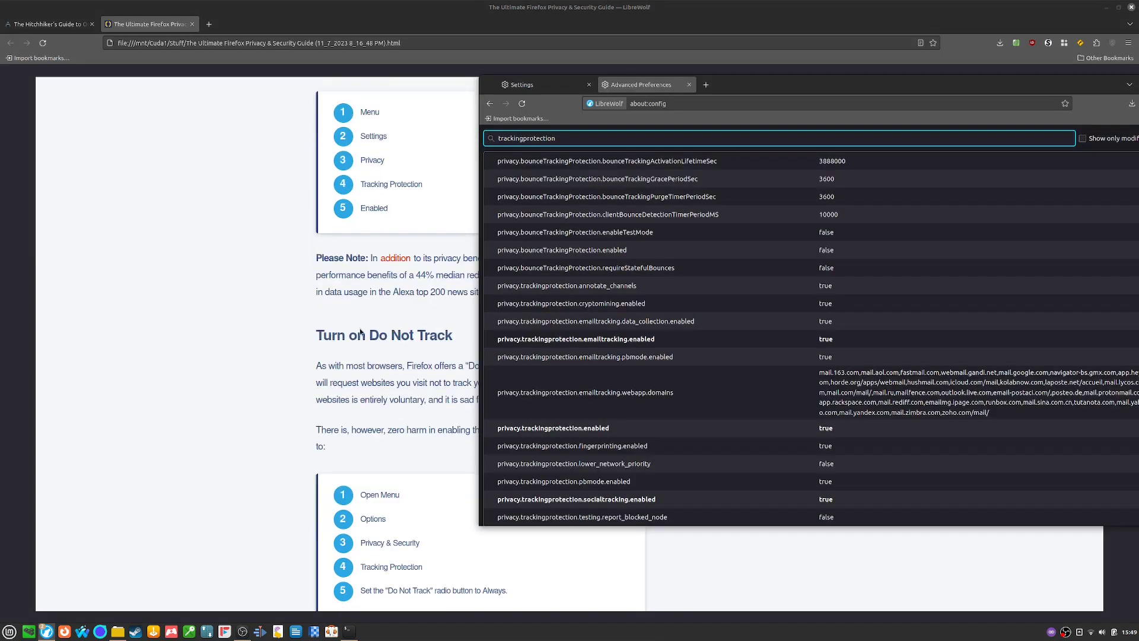
# - Close the about:config tab, set Do Not Track to Always, and review the remaining privacy options
pyautogui.scroll(-1, 360, 330)
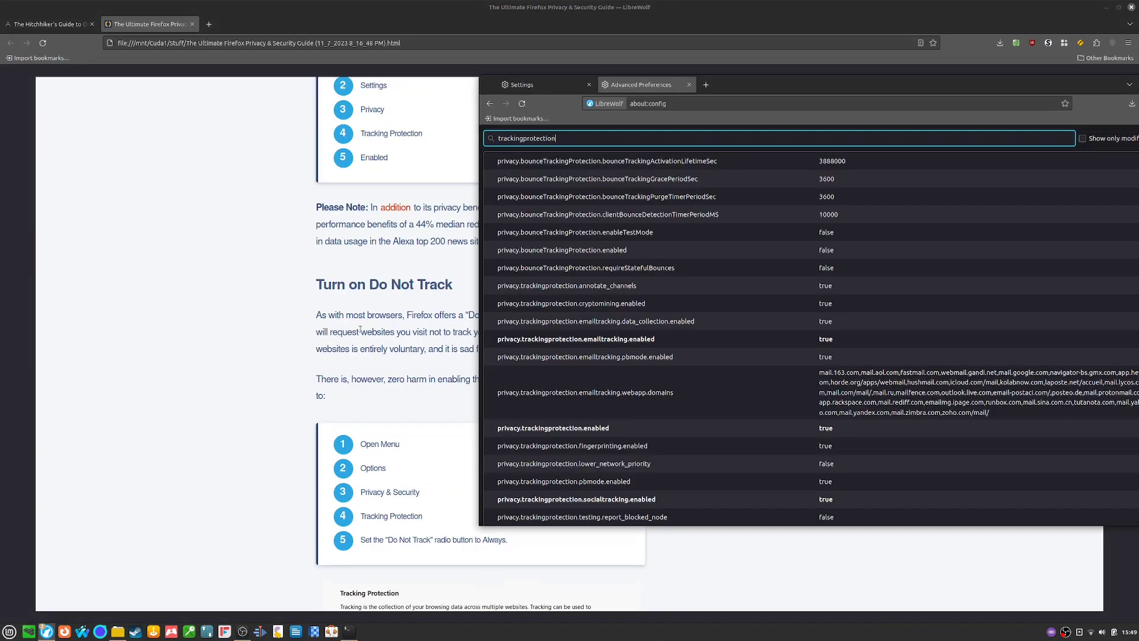
pyautogui.scroll(-3, 360, 329)
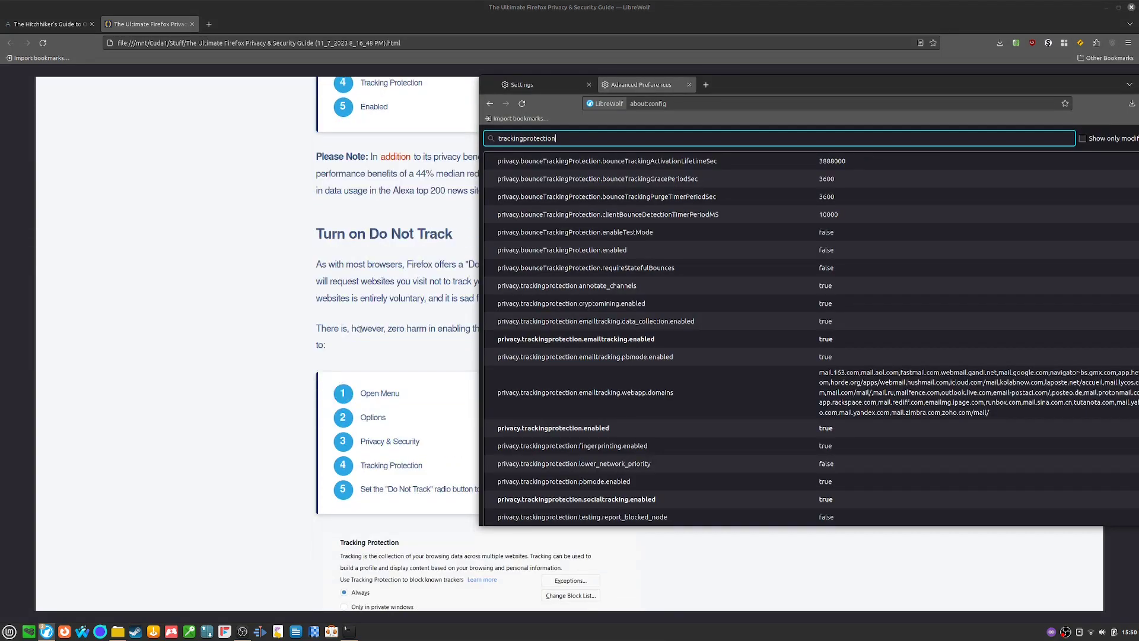
pyautogui.click(689, 86)
pyautogui.click(602, 348)
pyautogui.scroll(-3, 251, 369)
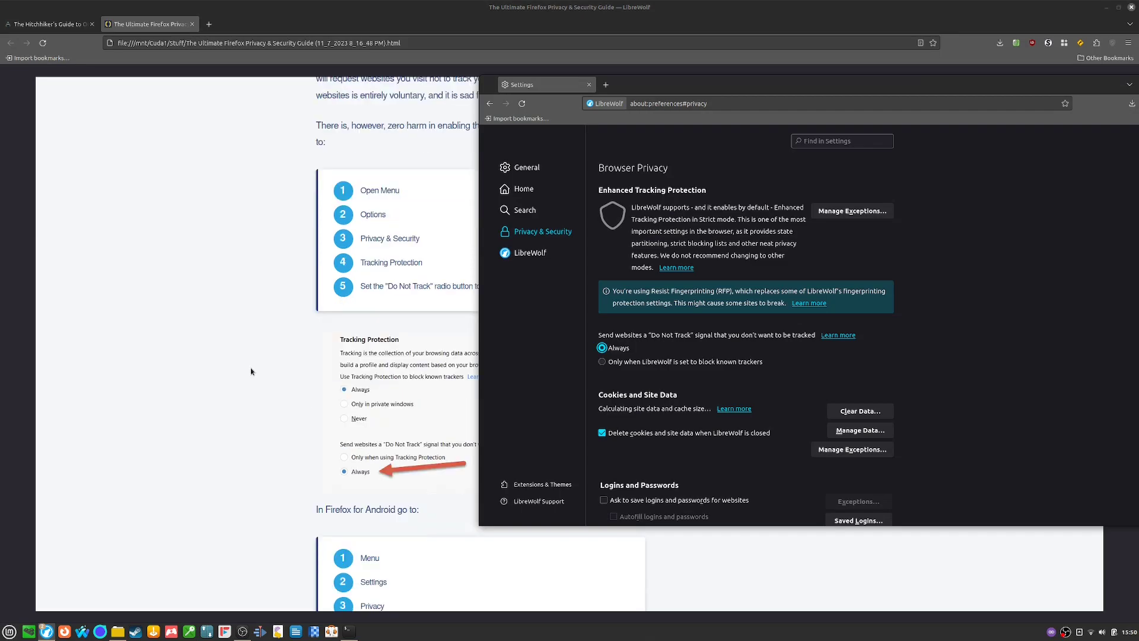
pyautogui.scroll(-3, 251, 372)
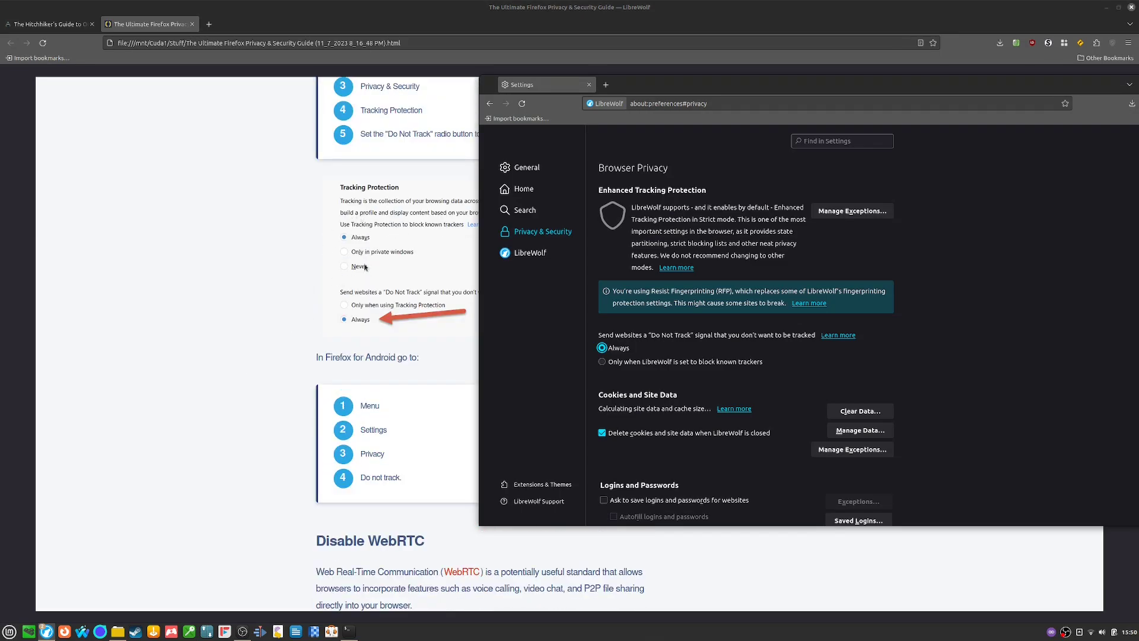
pyautogui.scroll(-1, 364, 268)
pyautogui.scroll(-3, 364, 268)
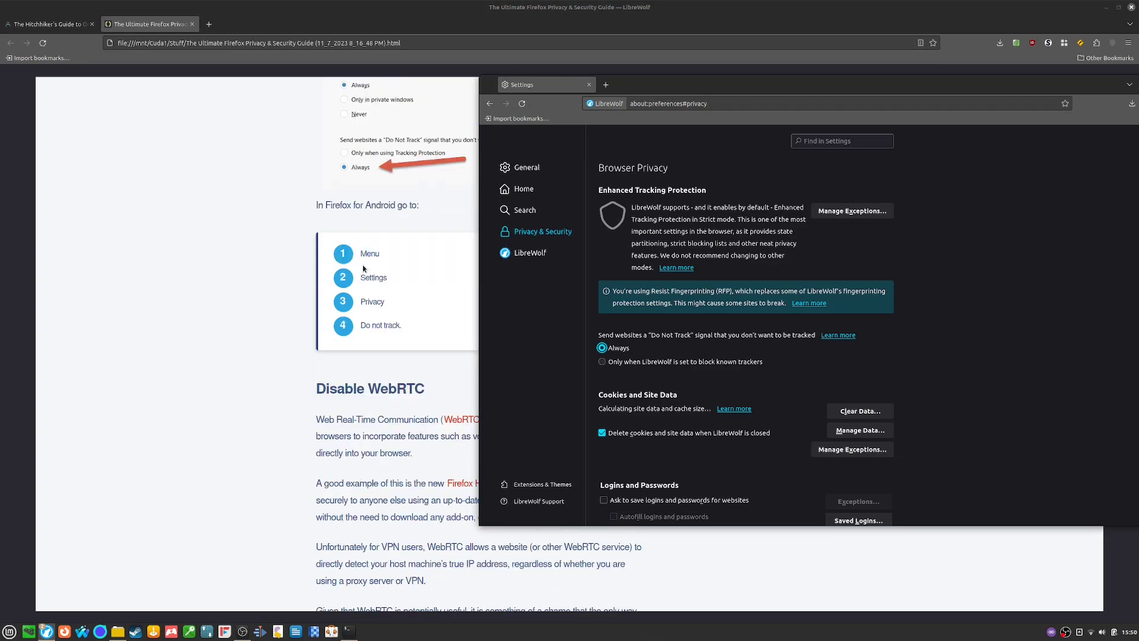
pyautogui.scroll(-1, 363, 268)
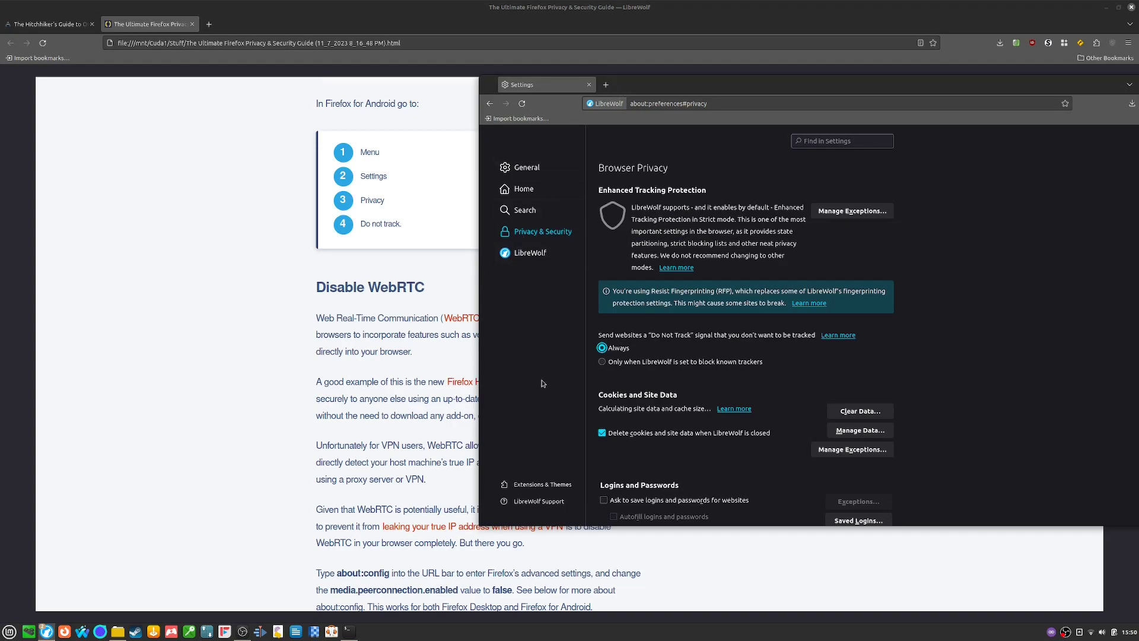
pyautogui.scroll(2, 368, 402)
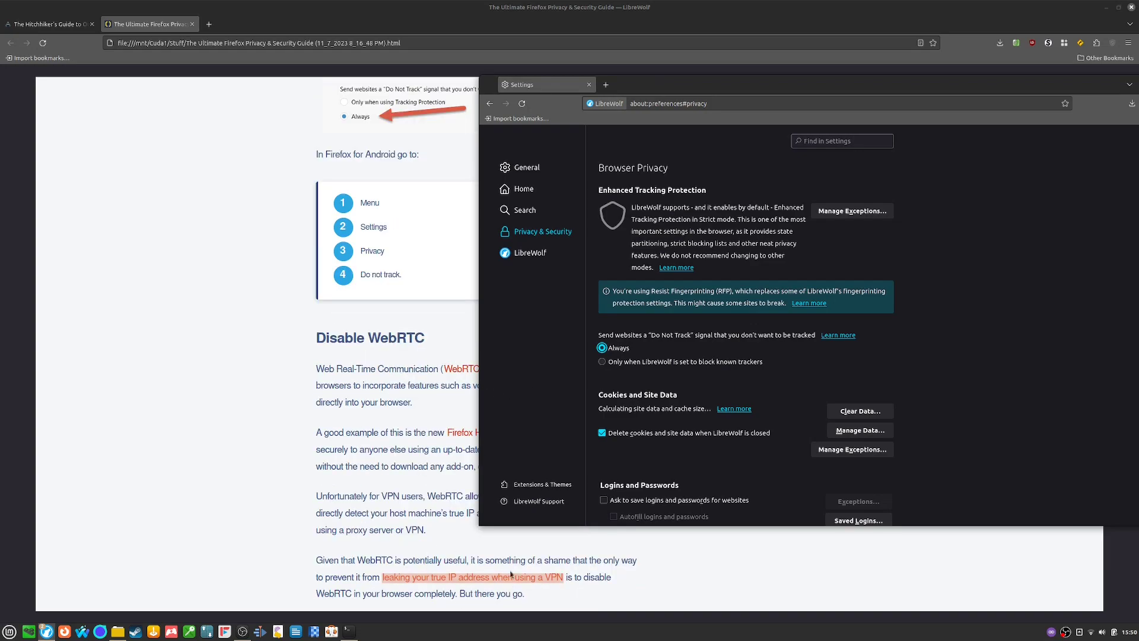
# - Load about:config in a new tab
pyautogui.scroll(-4, 272, 461)
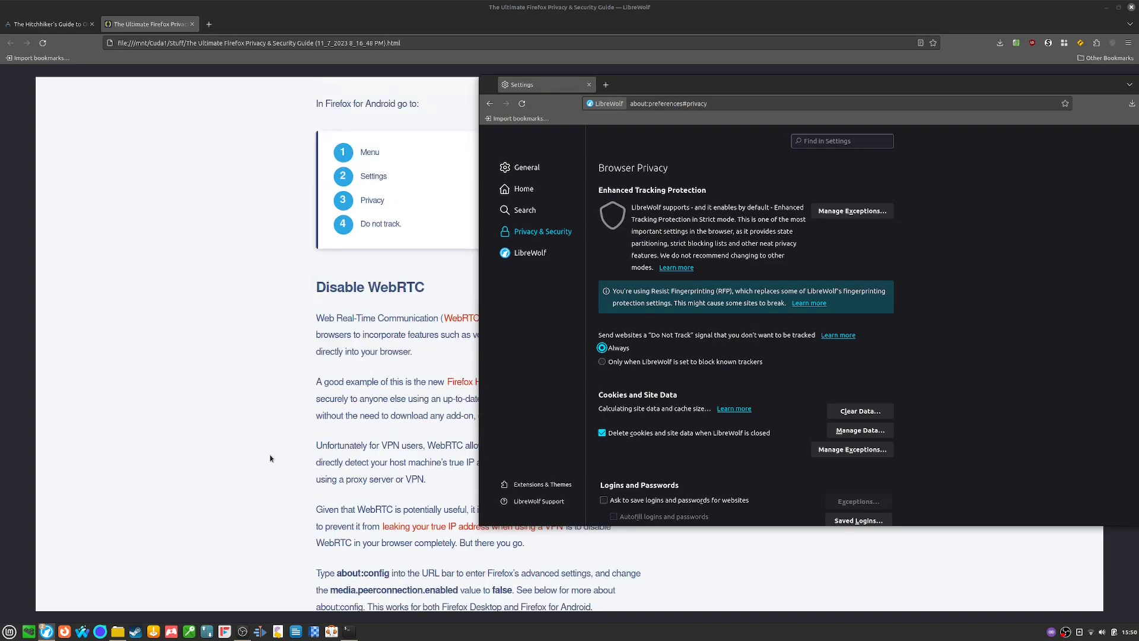
pyautogui.click(606, 84)
pyautogui.write('about:config')
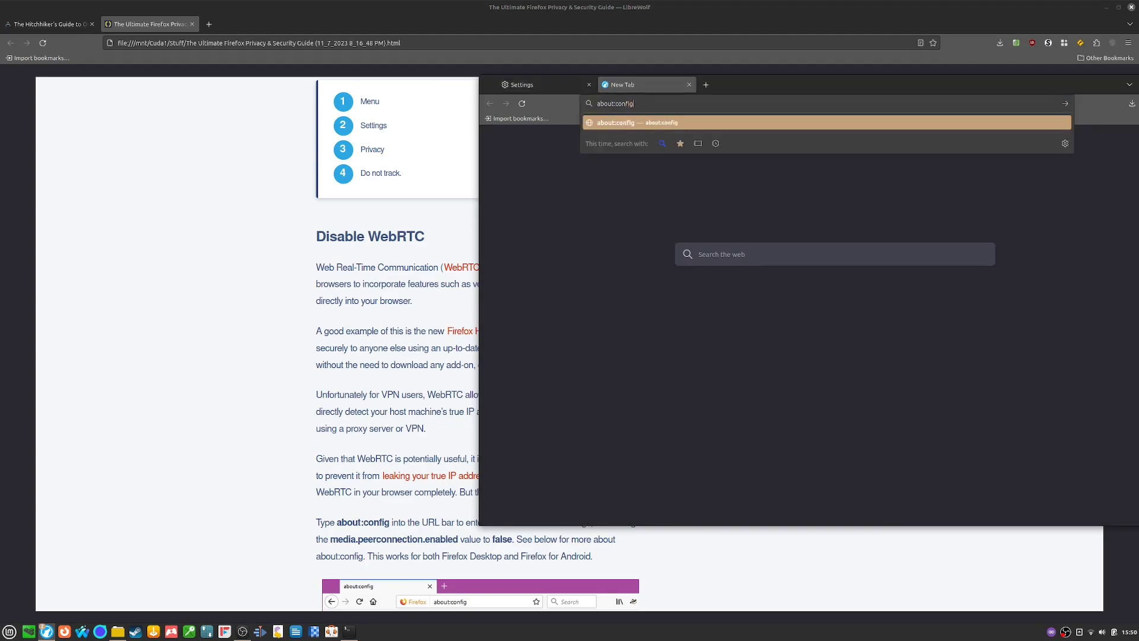
pyautogui.press('Return')
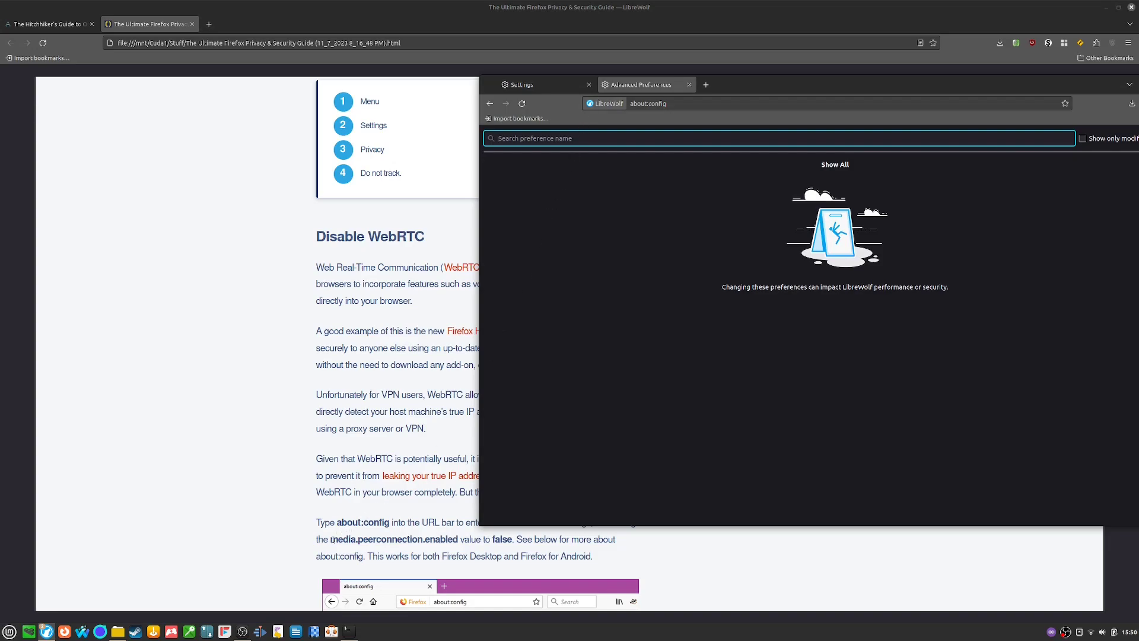
pyautogui.rightClick(767, 78)
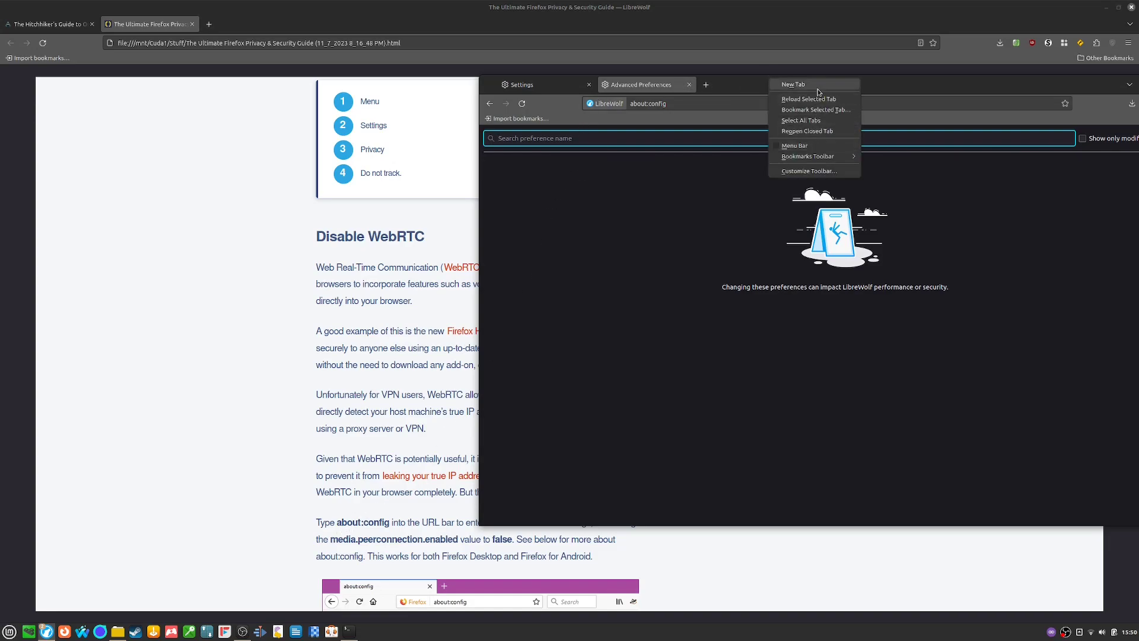
pyautogui.click(887, 96)
pyautogui.rightClick(890, 88)
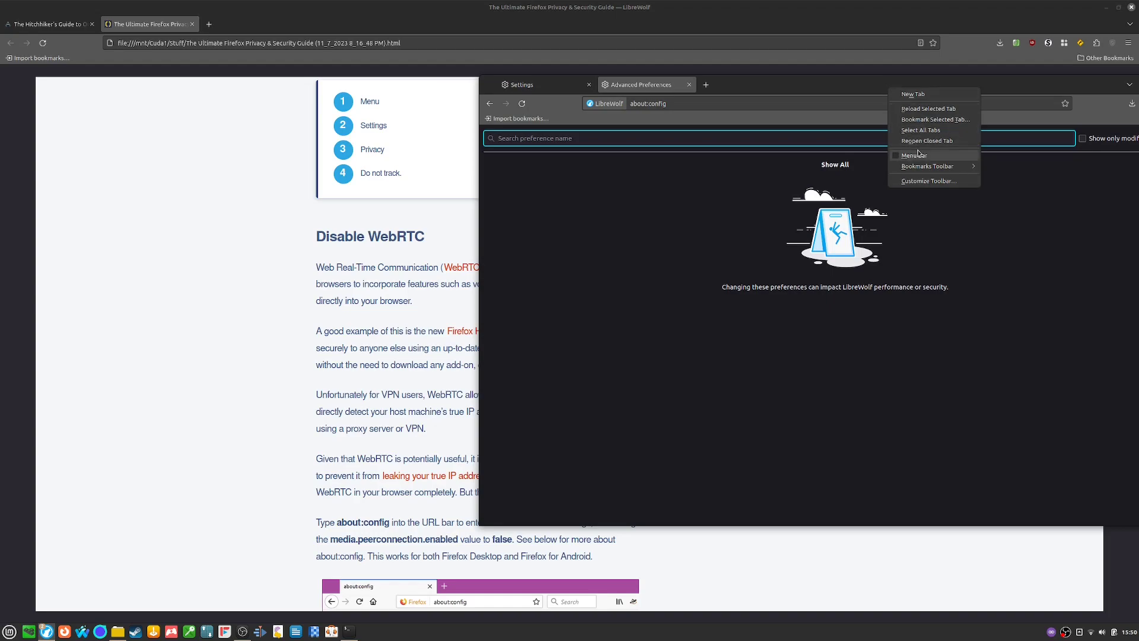
pyautogui.click(1022, 83)
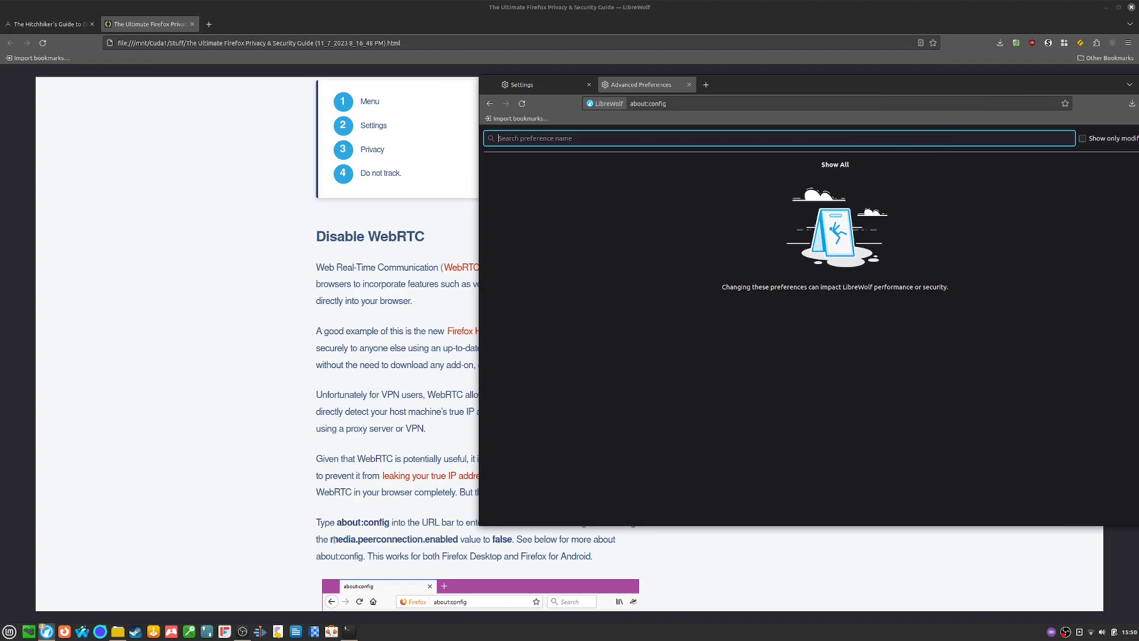
# - Search for media.peerconnection.enabled, copied from the guide, and toggle it to false
pyautogui.moveTo(332, 540); pyautogui.dragTo(457, 541)
pyautogui.hotkey('ctrl', 'c')
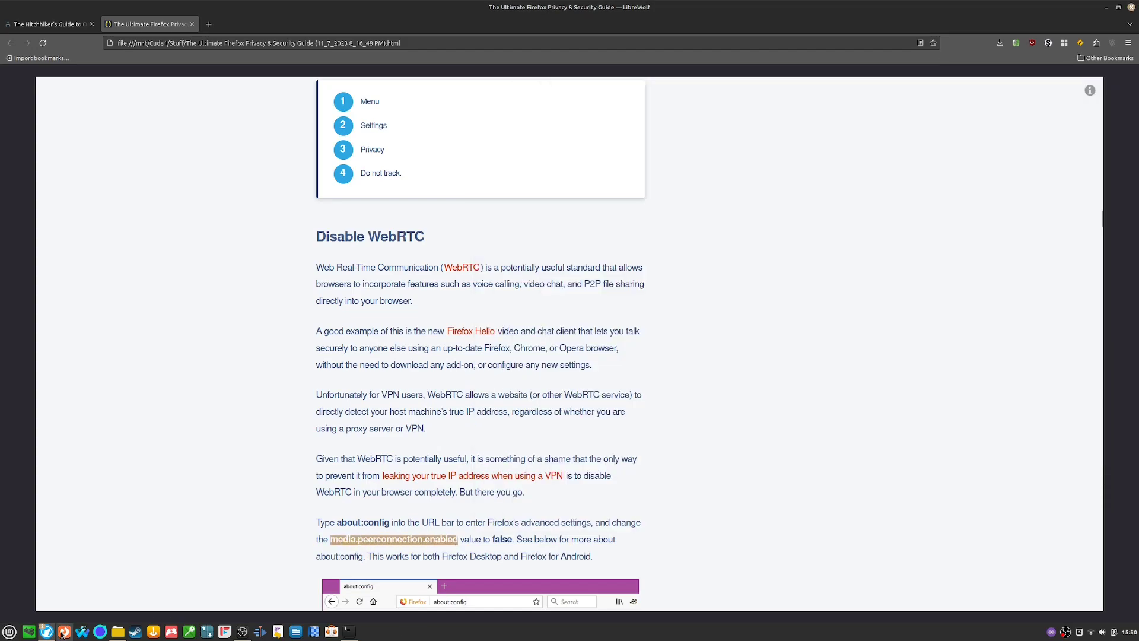
pyautogui.moveTo(59, 628)
pyautogui.click(65, 611)
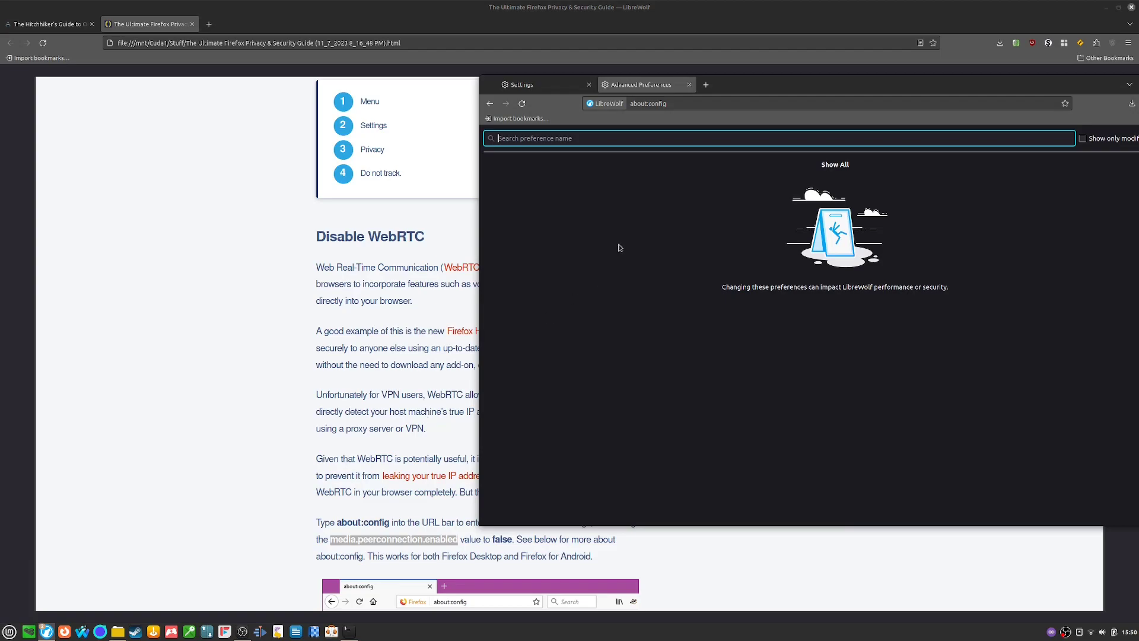
pyautogui.middleClick(598, 138)
pyautogui.moveTo(964, 92); pyautogui.dragTo(915, 91)
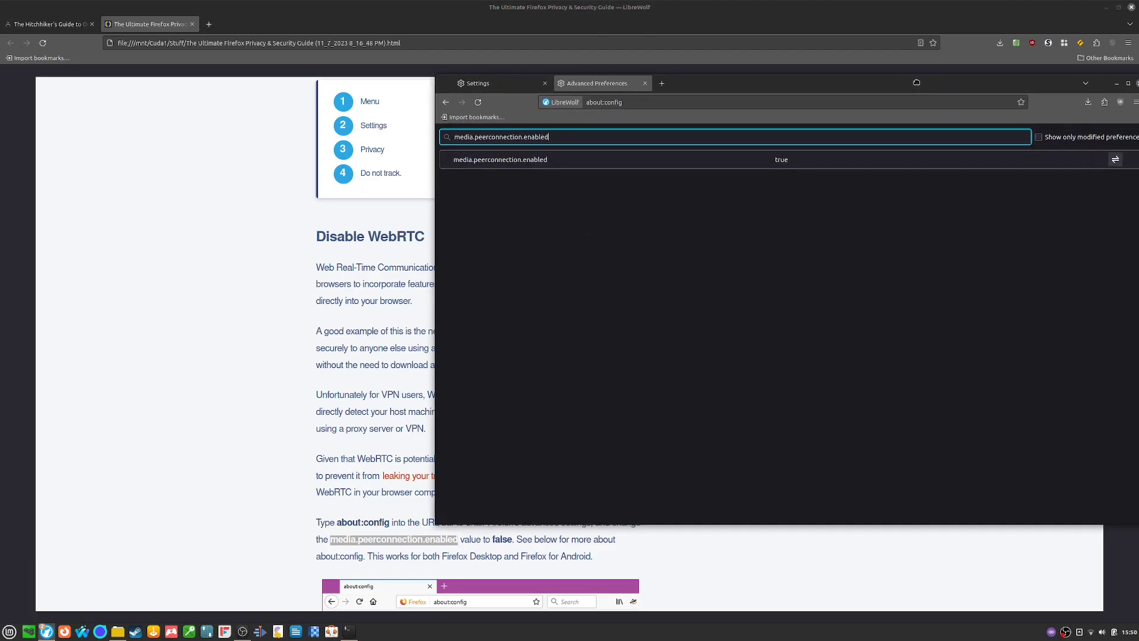
pyautogui.click(1109, 163)
pyautogui.scroll(-5, 260, 434)
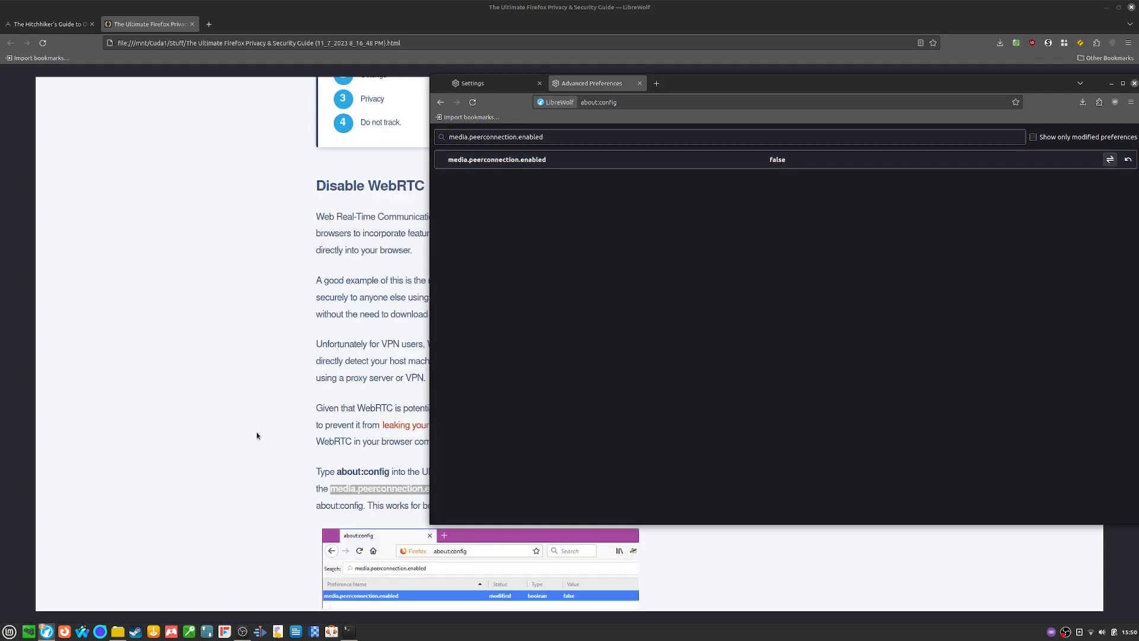
# - Scroll the guide to its Remove DRM step and return to the Settings tab
pyautogui.scroll(-4, 257, 433)
pyautogui.scroll(-5, 257, 434)
pyautogui.scroll(-2, 257, 433)
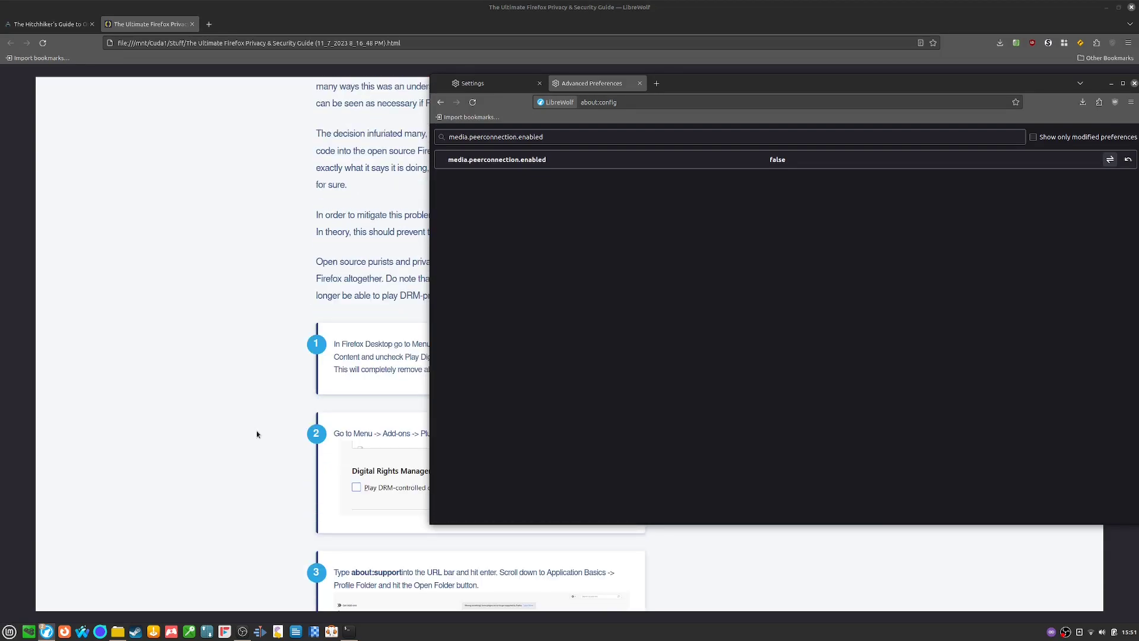
pyautogui.click(505, 83)
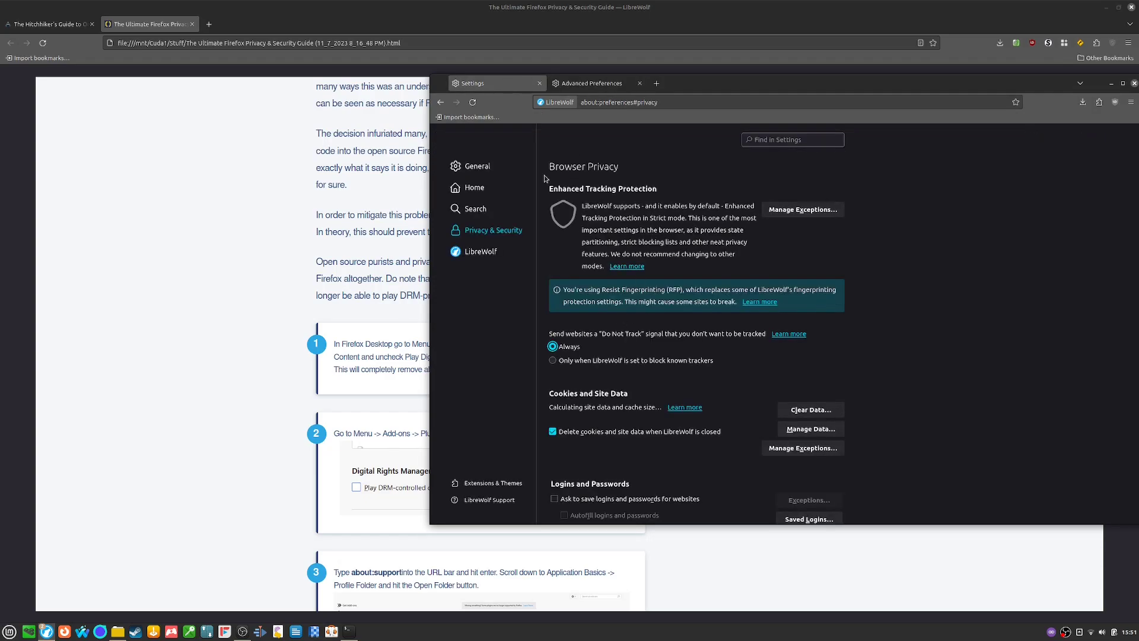
pyautogui.scroll(4, 319, 354)
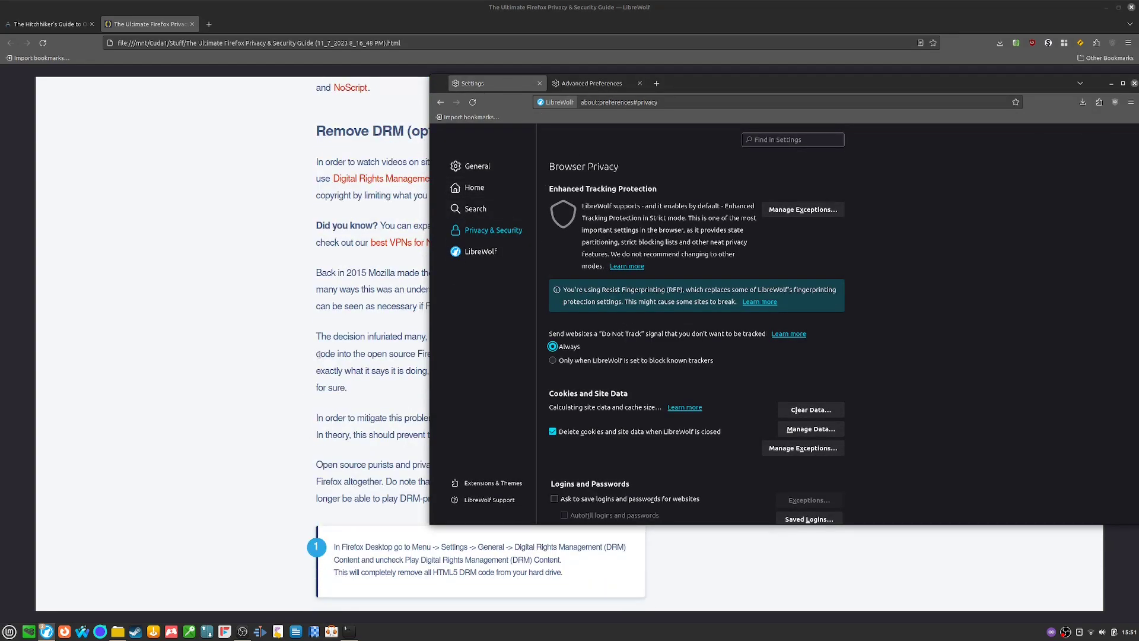
# - On the General page, confirm 'Play DRM-controlled content' under DRM Content is unchecked
pyautogui.click(476, 165)
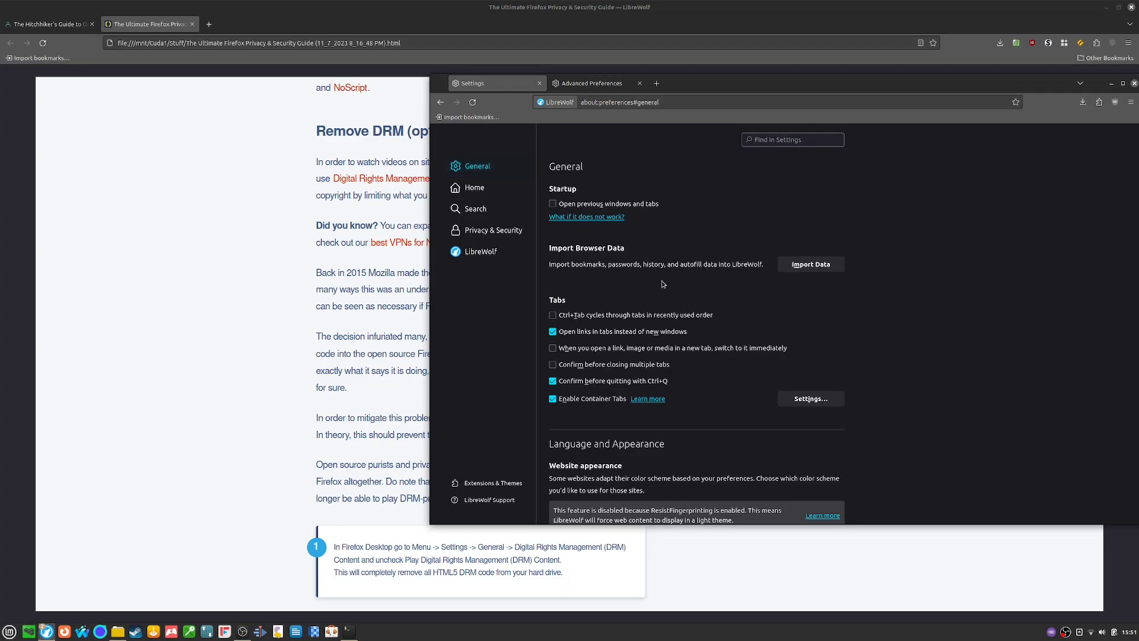
pyautogui.scroll(-1, 733, 345)
pyautogui.scroll(-10, 733, 346)
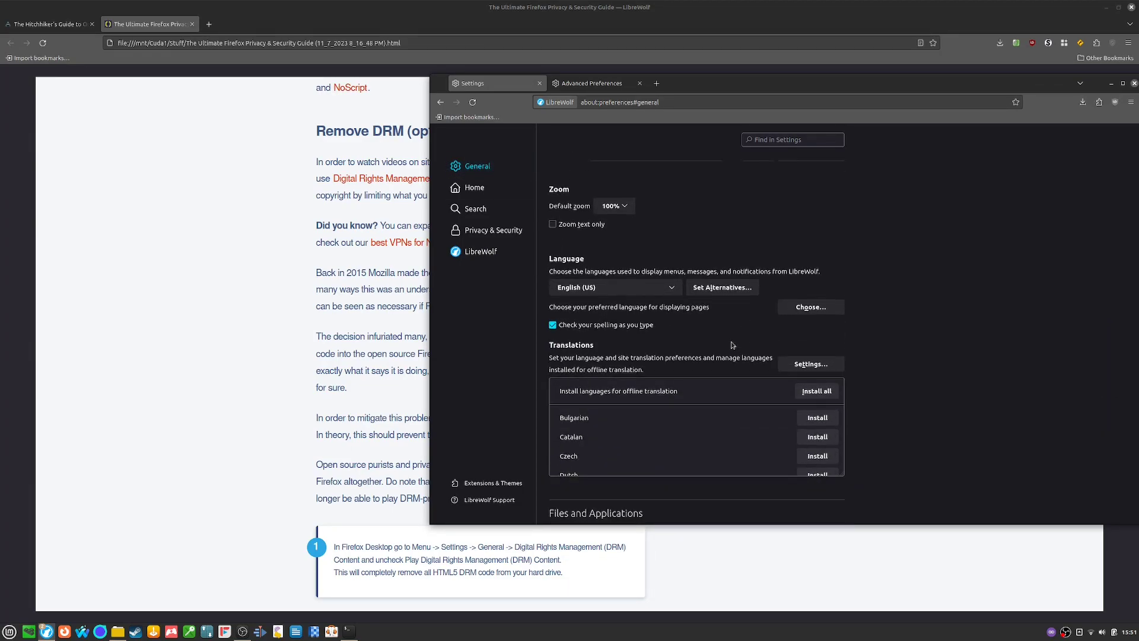
pyautogui.scroll(-10, 732, 345)
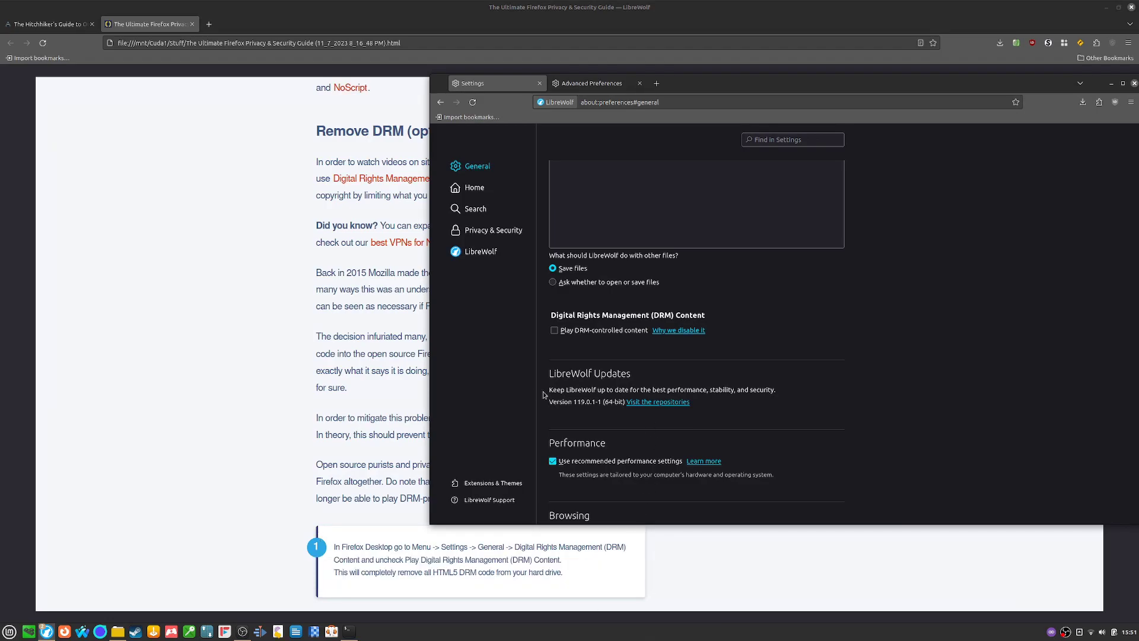
pyautogui.scroll(-3, 334, 428)
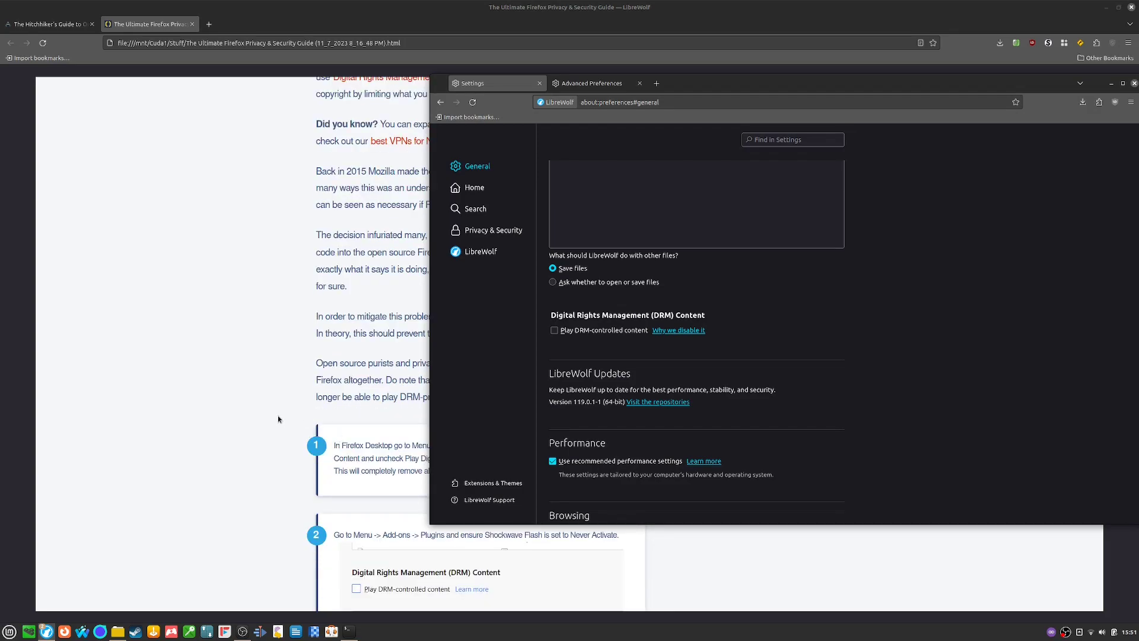
pyautogui.scroll(-3, 276, 418)
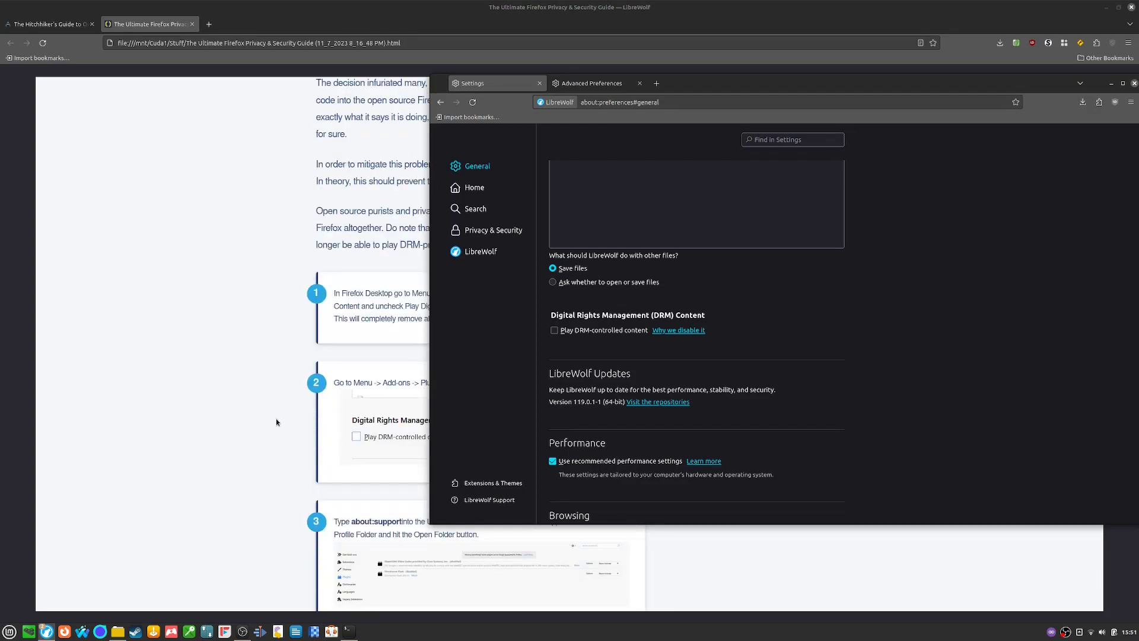
# - Load about:support in a new tab to show LibreWolf's Troubleshooting Information page
pyautogui.click(656, 83)
pyautogui.write('about:support')
pyautogui.press('Return')
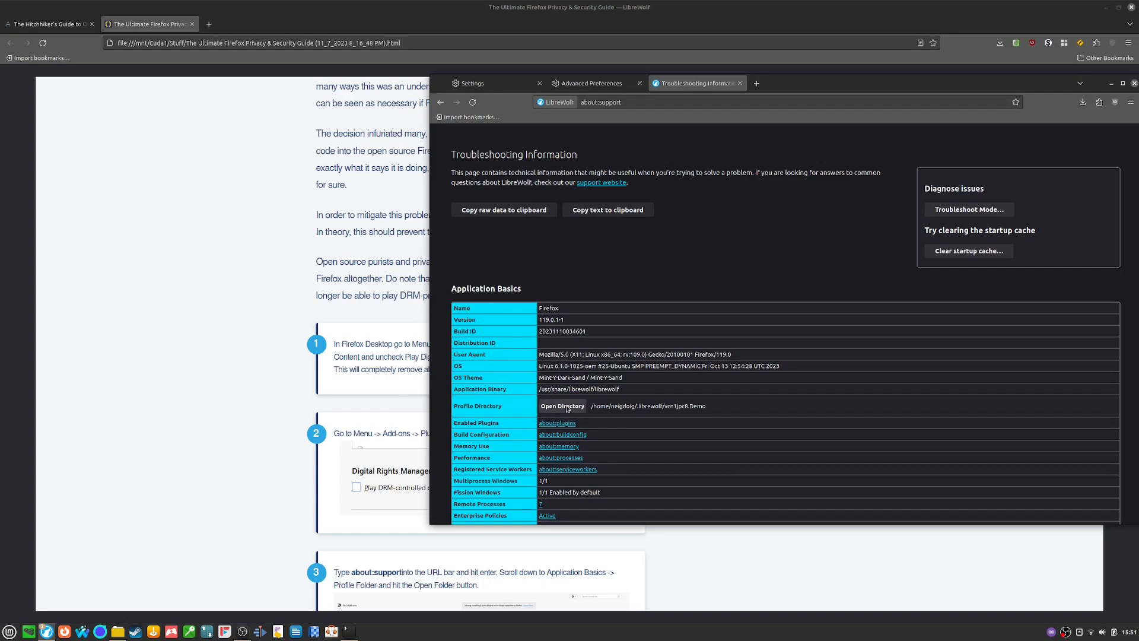
pyautogui.scroll(-4, 281, 403)
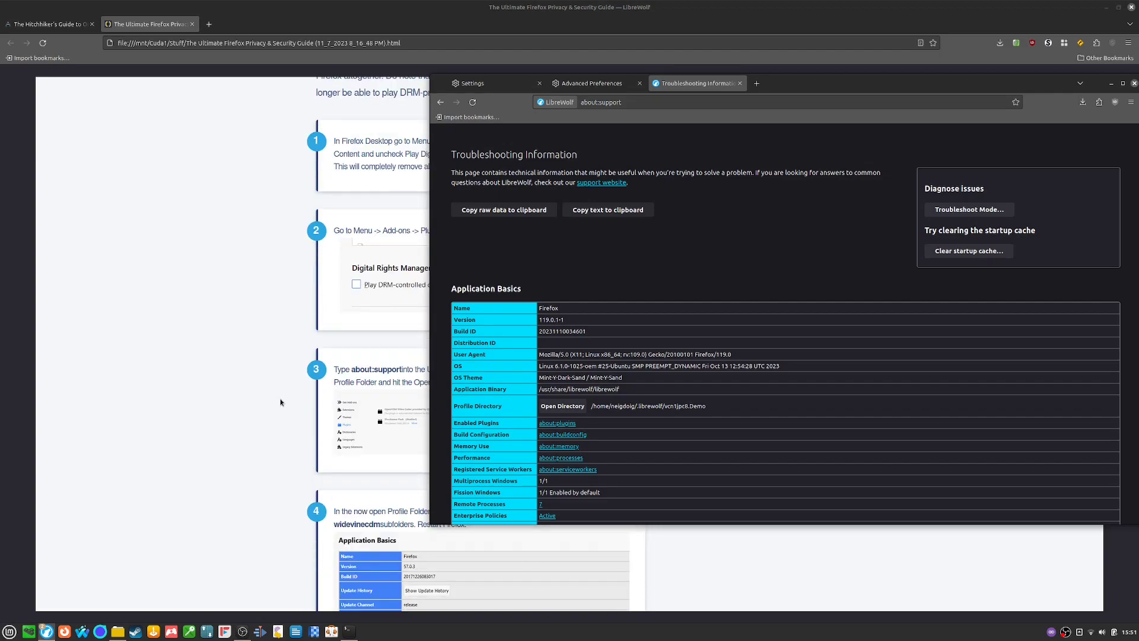
pyautogui.scroll(1, 281, 402)
# - Open the vcn1jpc8.Demo profile folder, confirm it has no gmp plugin subfolders, and close it
pyautogui.click(562, 406)
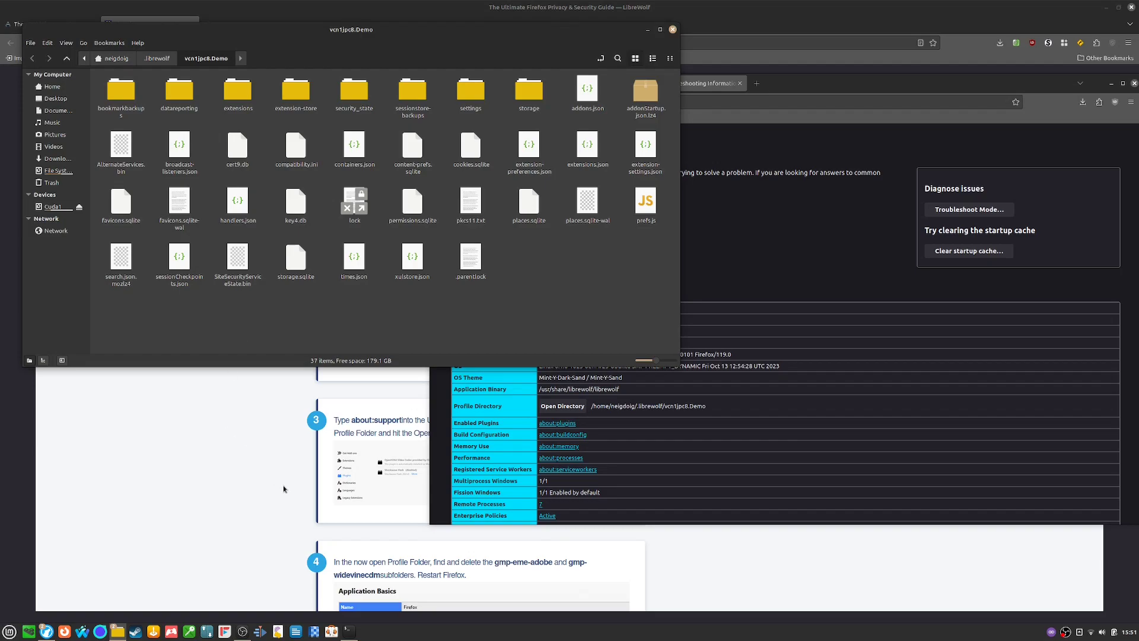
pyautogui.click(672, 30)
pyautogui.scroll(-5, 255, 455)
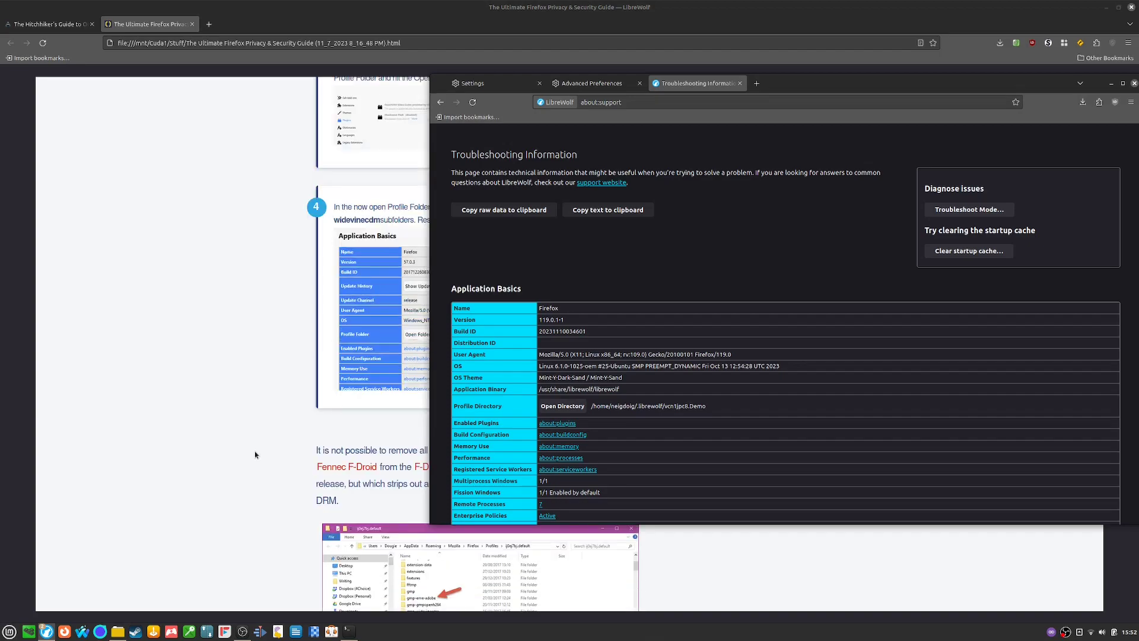
pyautogui.scroll(1, 255, 455)
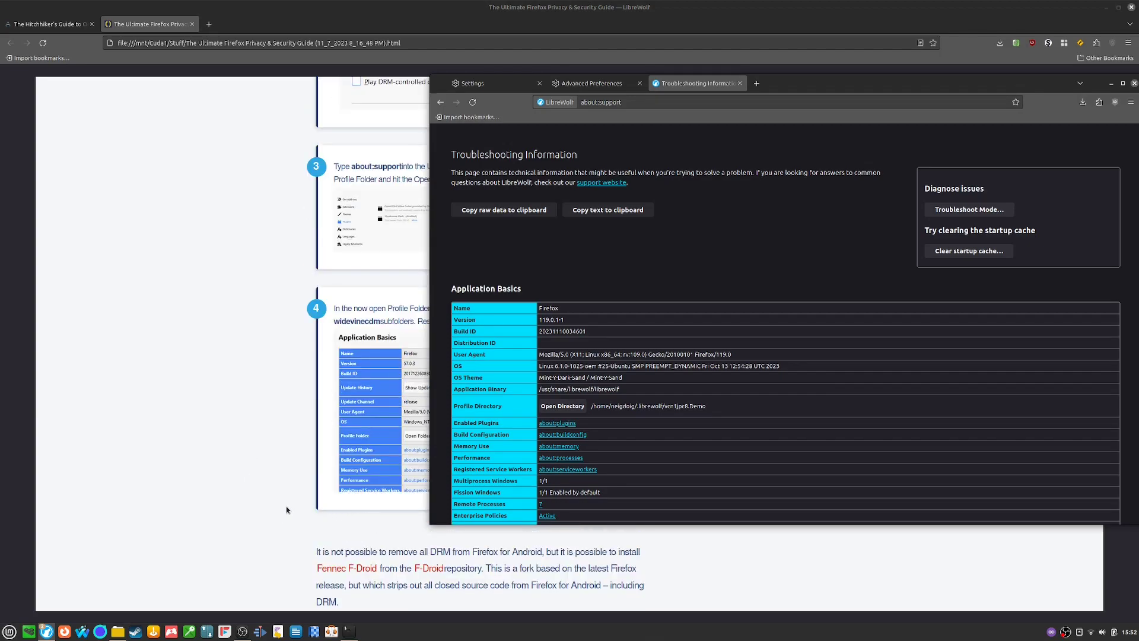
pyautogui.scroll(-5, 281, 507)
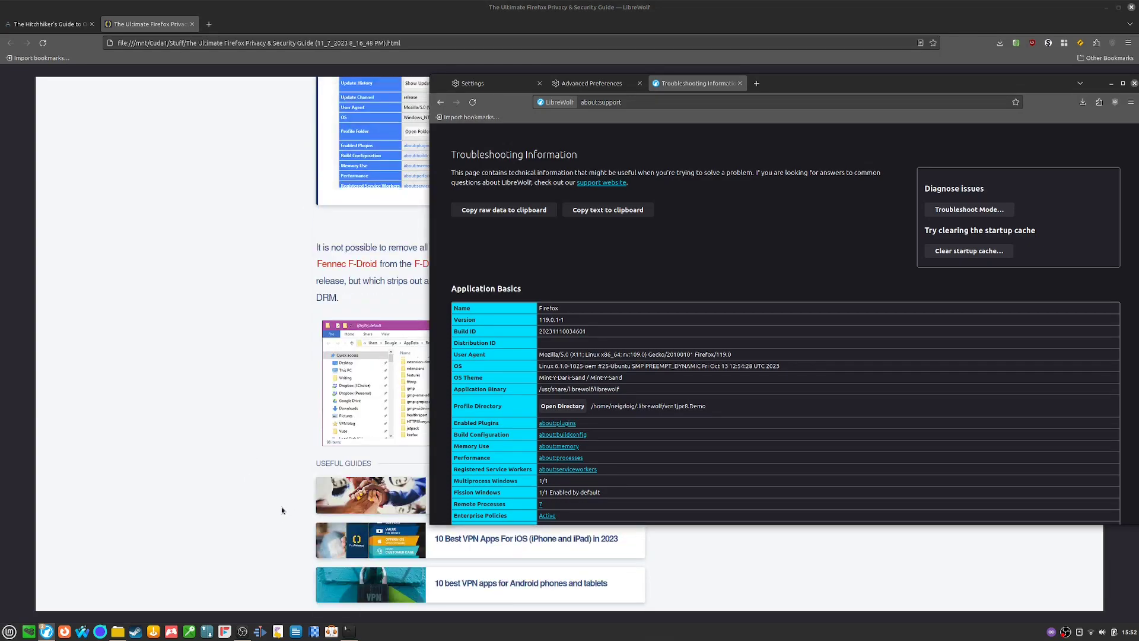
pyautogui.scroll(-10, 281, 507)
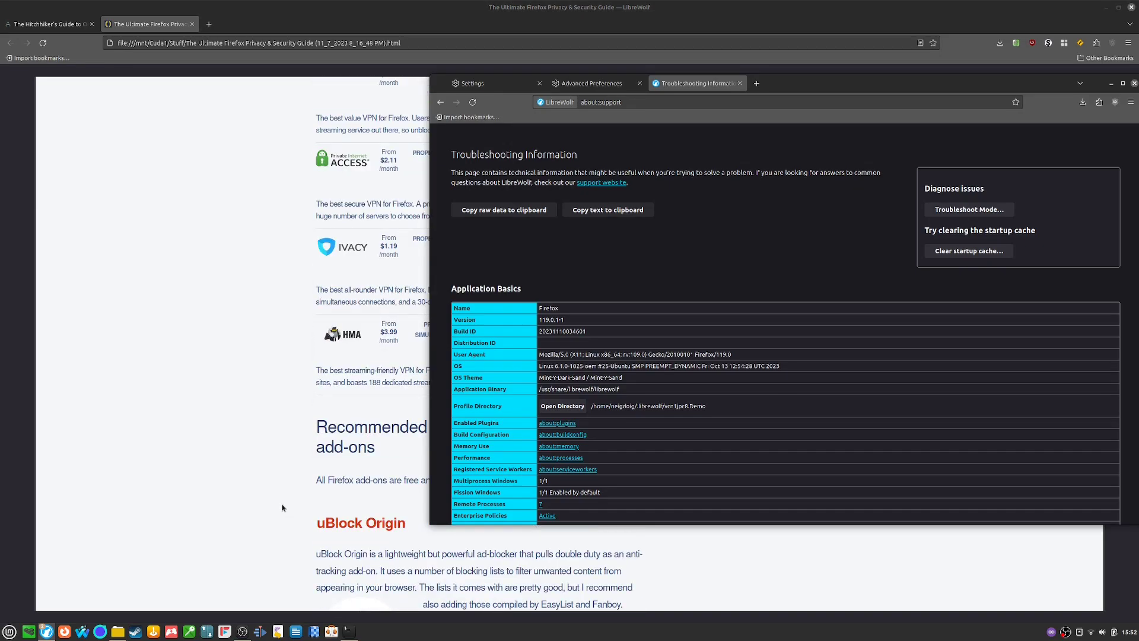
pyautogui.scroll(-5, 283, 507)
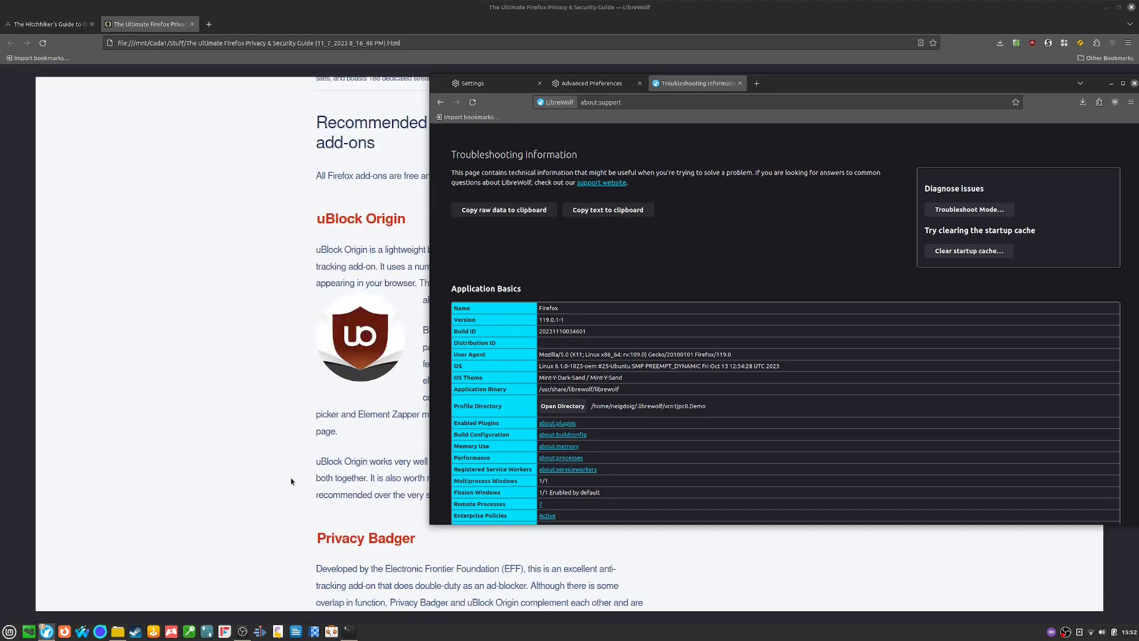
pyautogui.scroll(-1, 291, 480)
pyautogui.scroll(1, 296, 497)
# - Scroll down through the guide's list of recommended add-ons
pyautogui.click(657, 341)
pyautogui.scroll(-5, 653, 323)
pyautogui.scroll(-3, 658, 318)
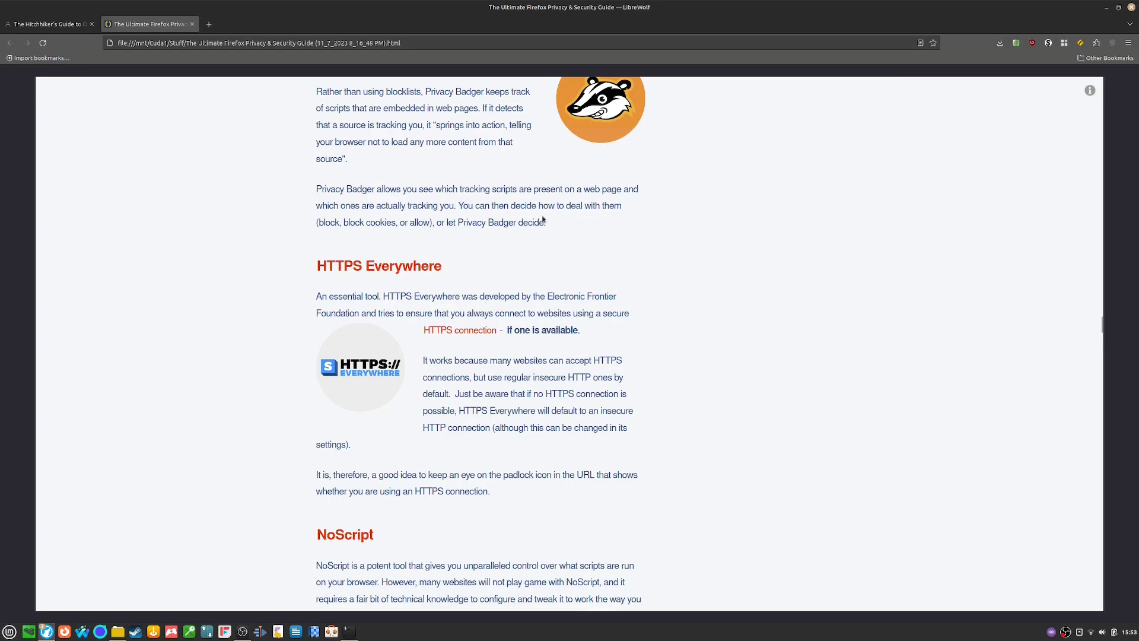
pyautogui.scroll(-3, 722, 397)
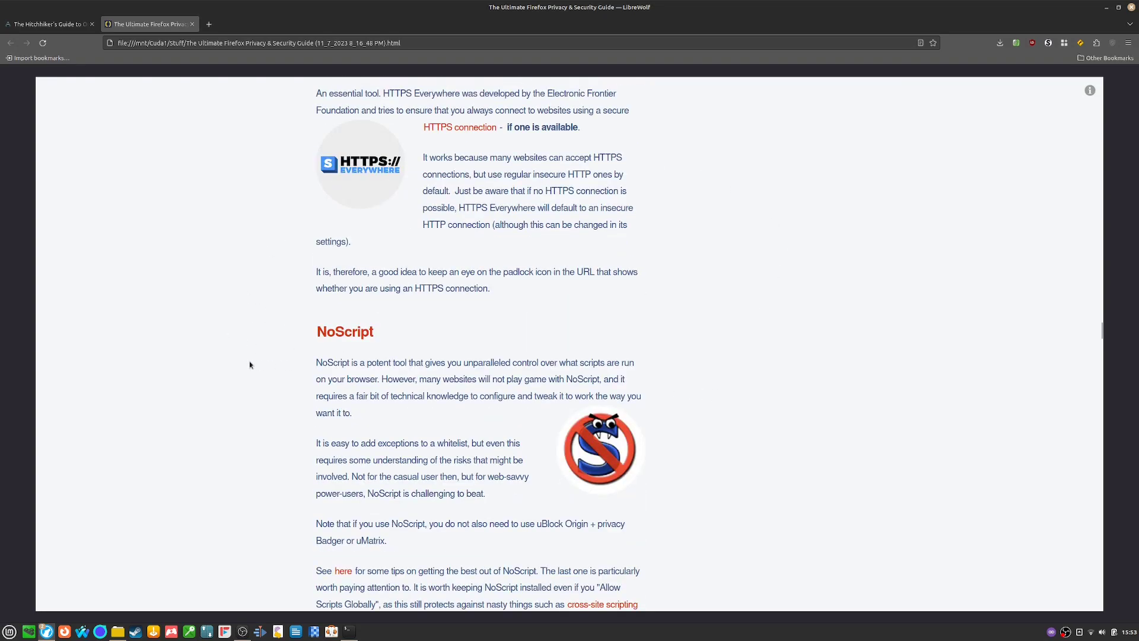
pyautogui.scroll(-7, 481, 381)
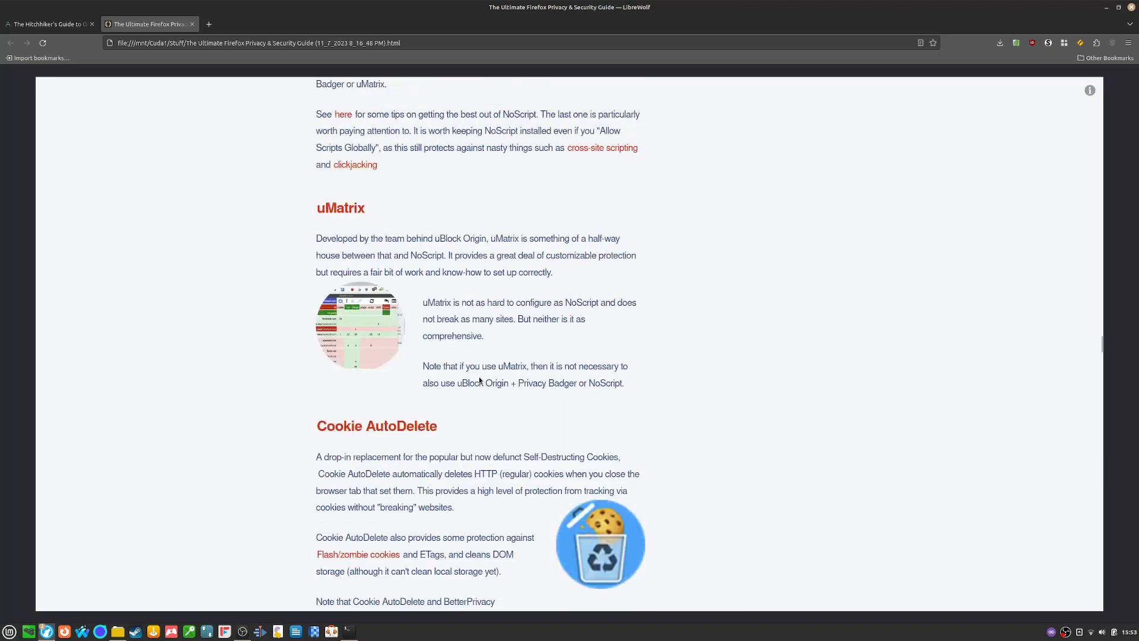
pyautogui.scroll(-2, 530, 337)
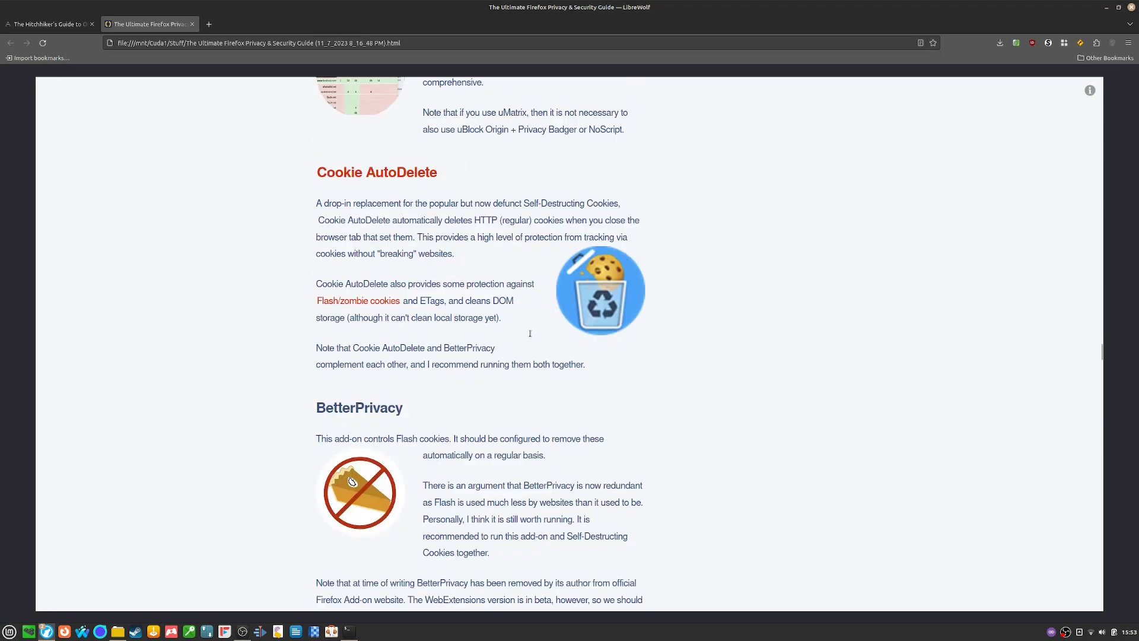
pyautogui.scroll(-2, 567, 375)
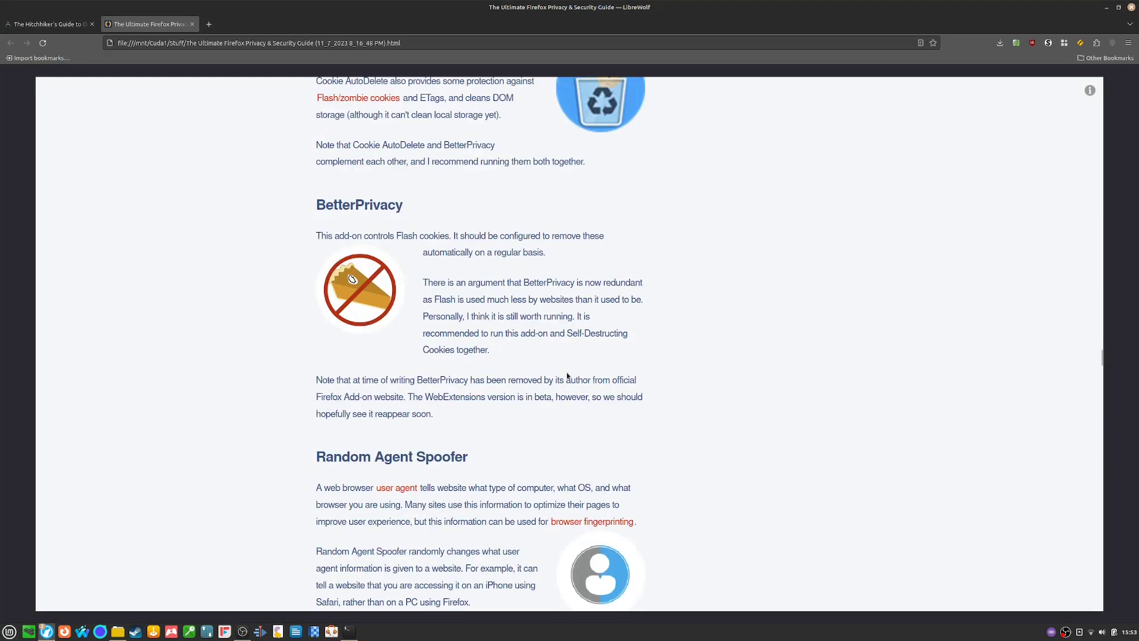
pyautogui.scroll(-3, 567, 376)
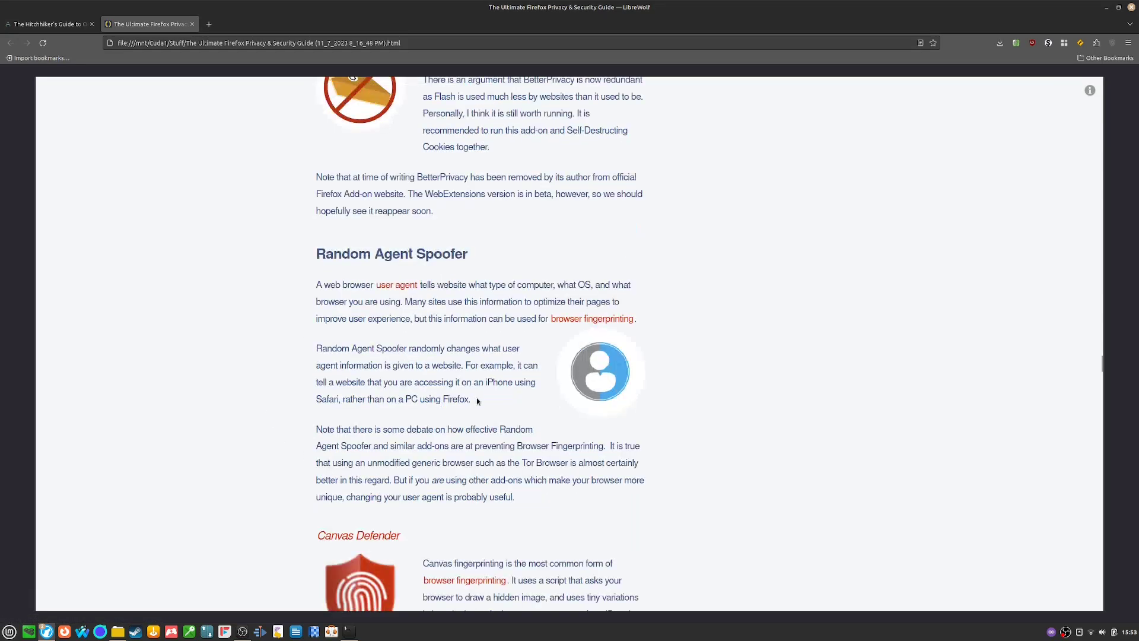
pyautogui.scroll(-3, 478, 401)
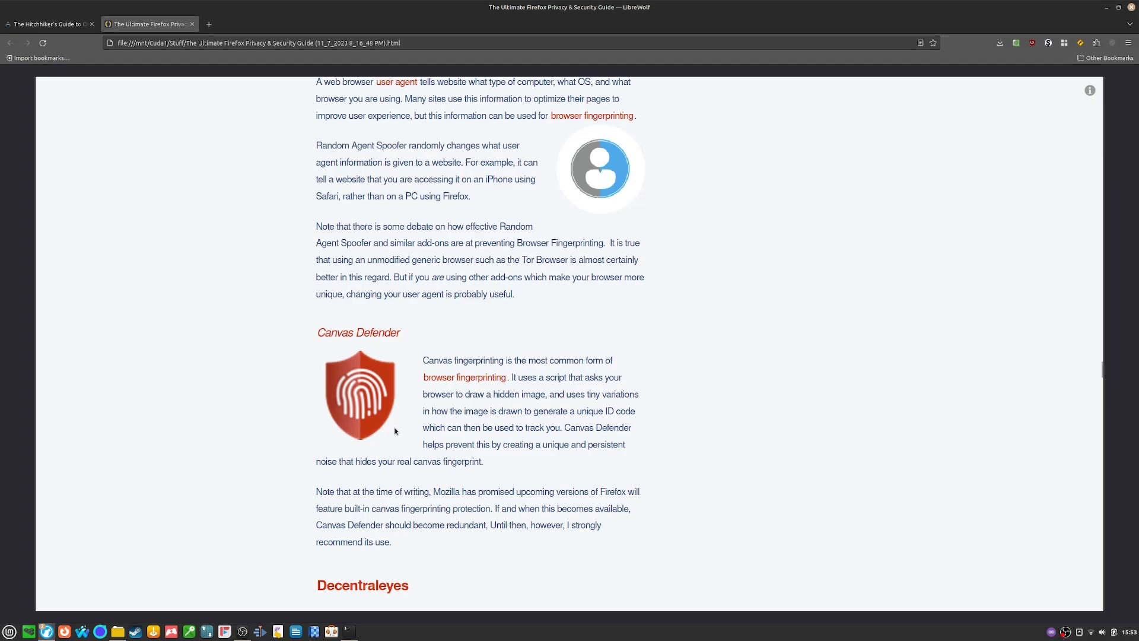
pyautogui.scroll(-4, 428, 413)
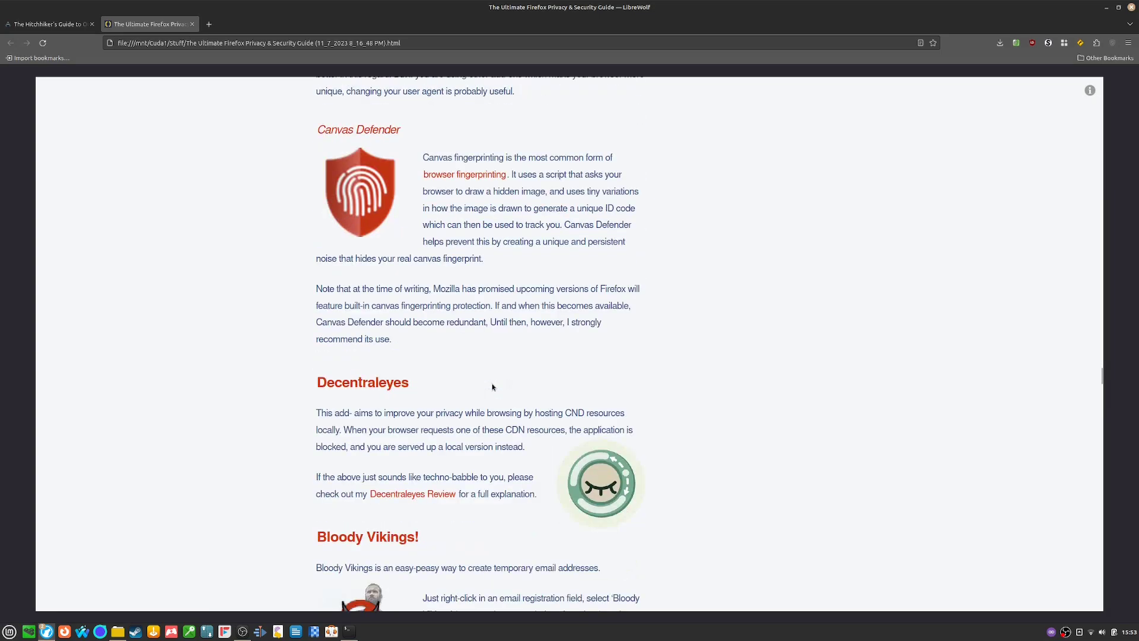
pyautogui.scroll(-2, 447, 364)
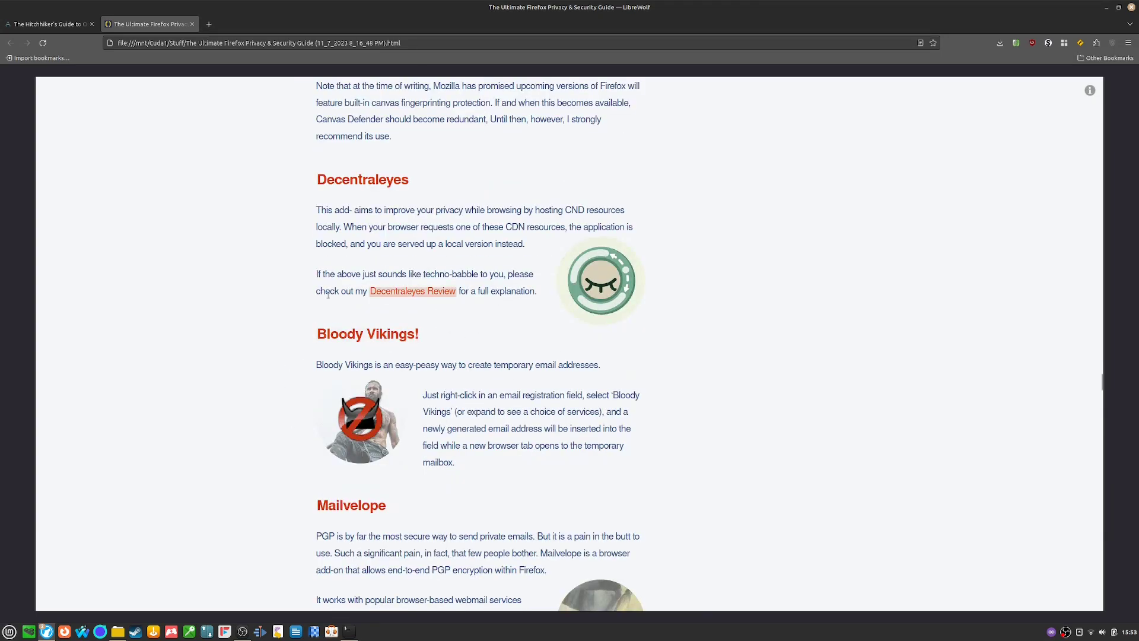
pyautogui.scroll(-5, 576, 397)
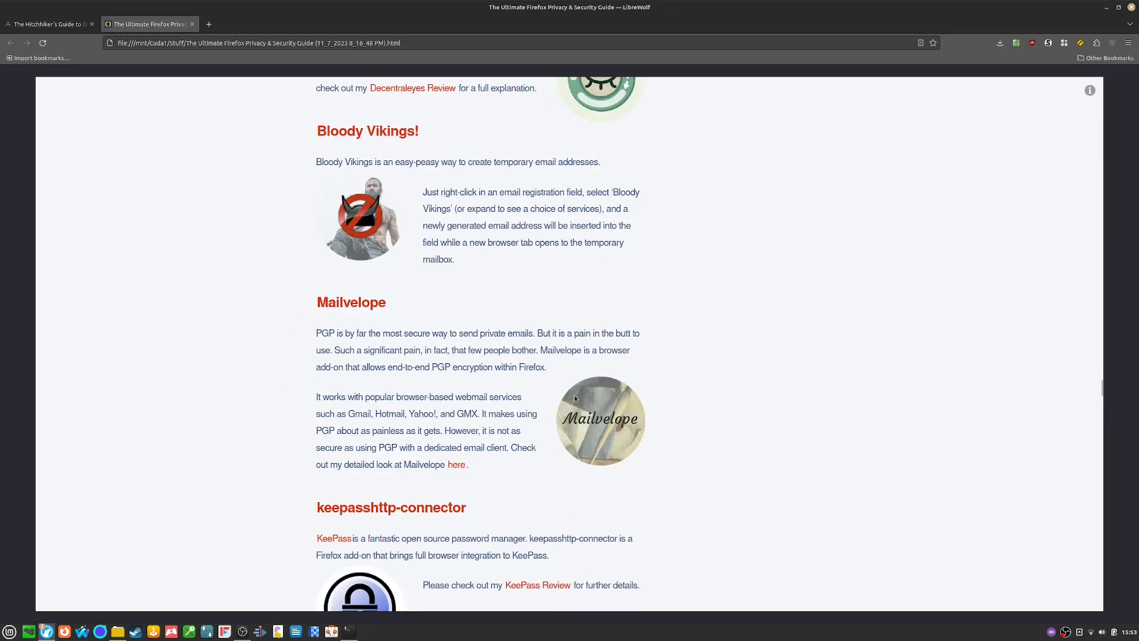
pyautogui.scroll(-1, 432, 378)
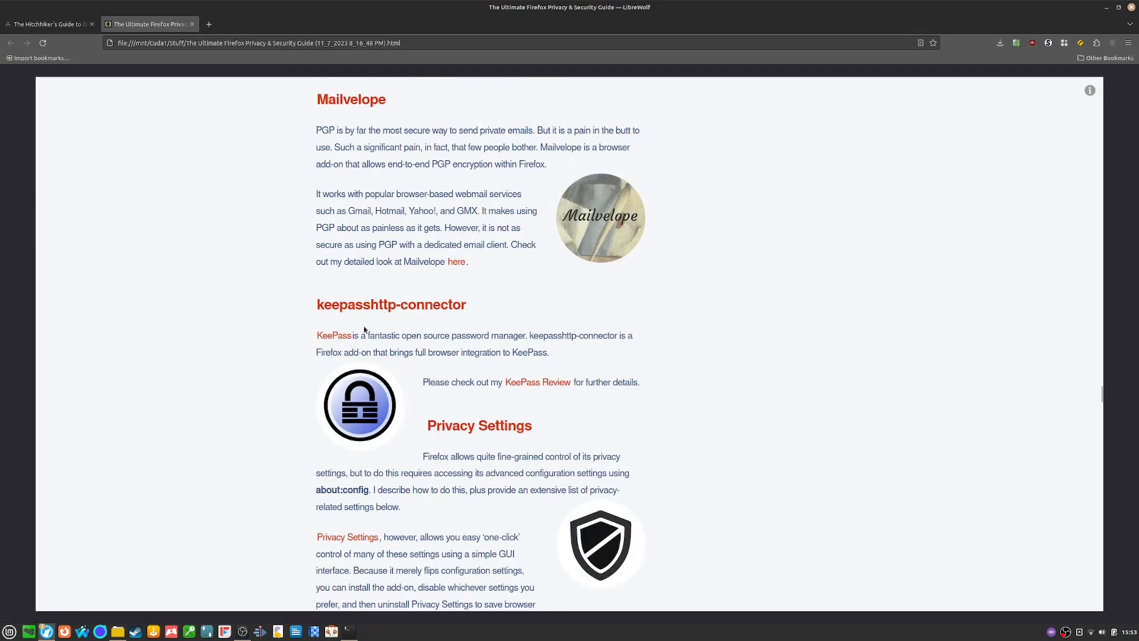
# - Highlight the keepasshttp-connector heading, then continue to the end of the add-ons list
pyautogui.tripleClick(387, 309)
pyautogui.click(445, 344)
pyautogui.scroll(-3, 449, 346)
pyautogui.scroll(-2, 484, 253)
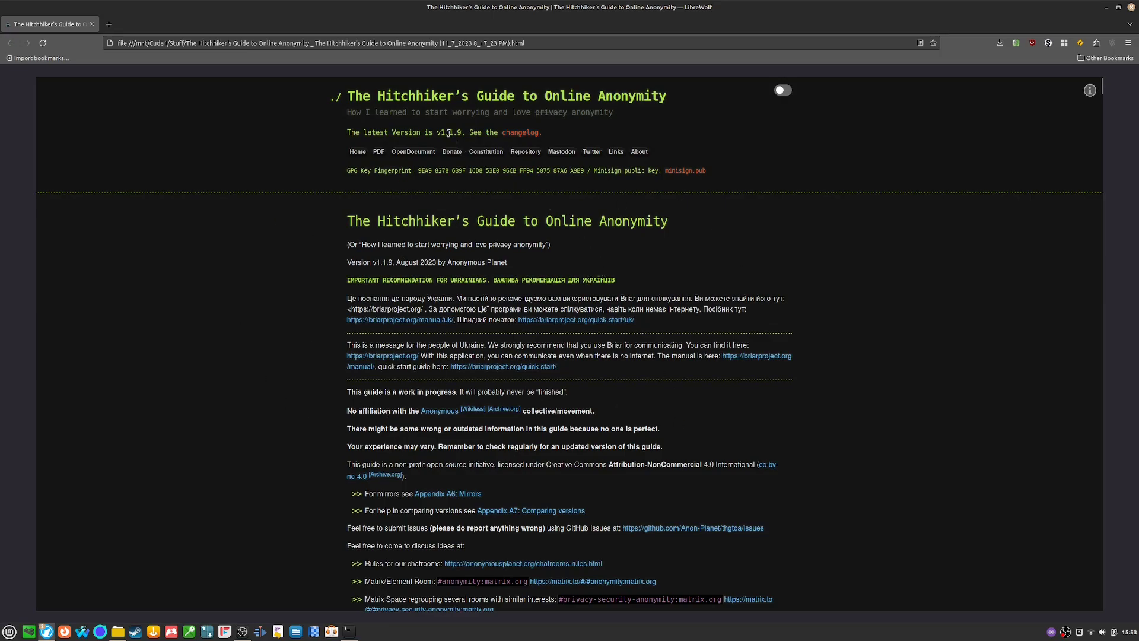
# - Note the guide's latest version 1.1.9, then jump to its Firefox hardening section from Contents
pyautogui.moveTo(440, 132); pyautogui.dragTo(461, 133)
pyautogui.click(627, 136)
pyautogui.scroll(-10, 593, 363)
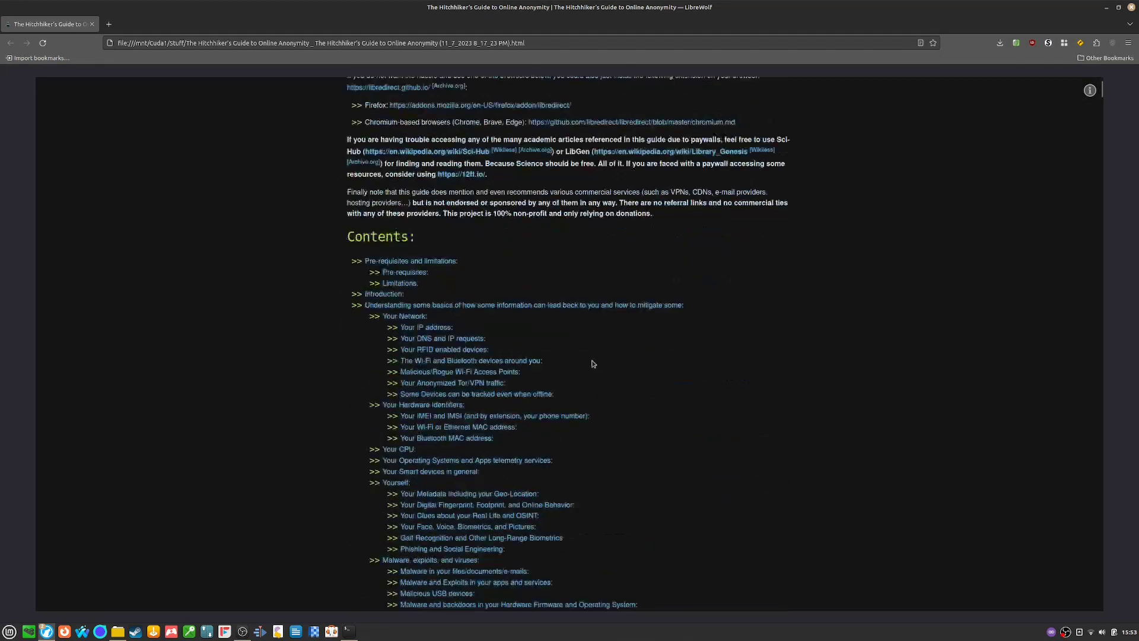
pyautogui.scroll(-20, 592, 364)
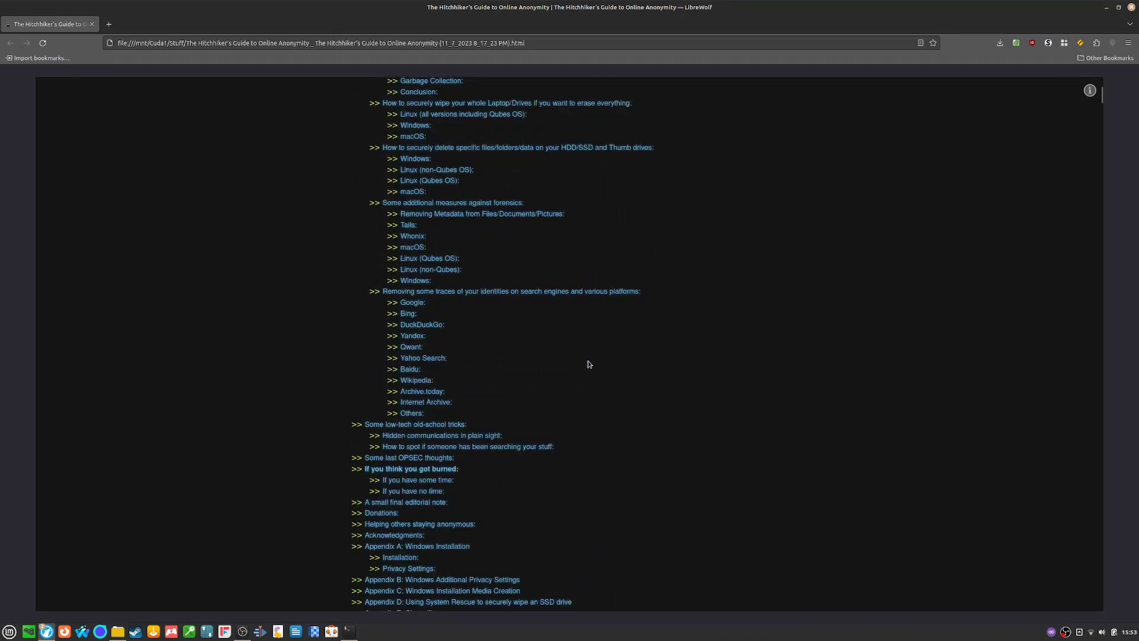
pyautogui.scroll(-5, 589, 364)
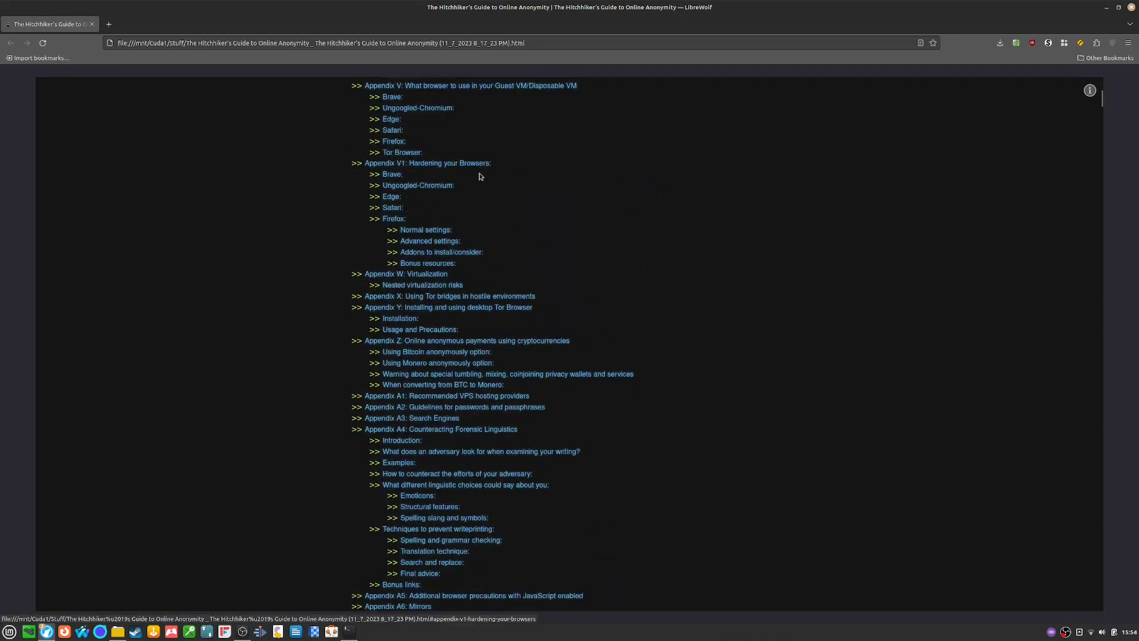
pyautogui.click(400, 219)
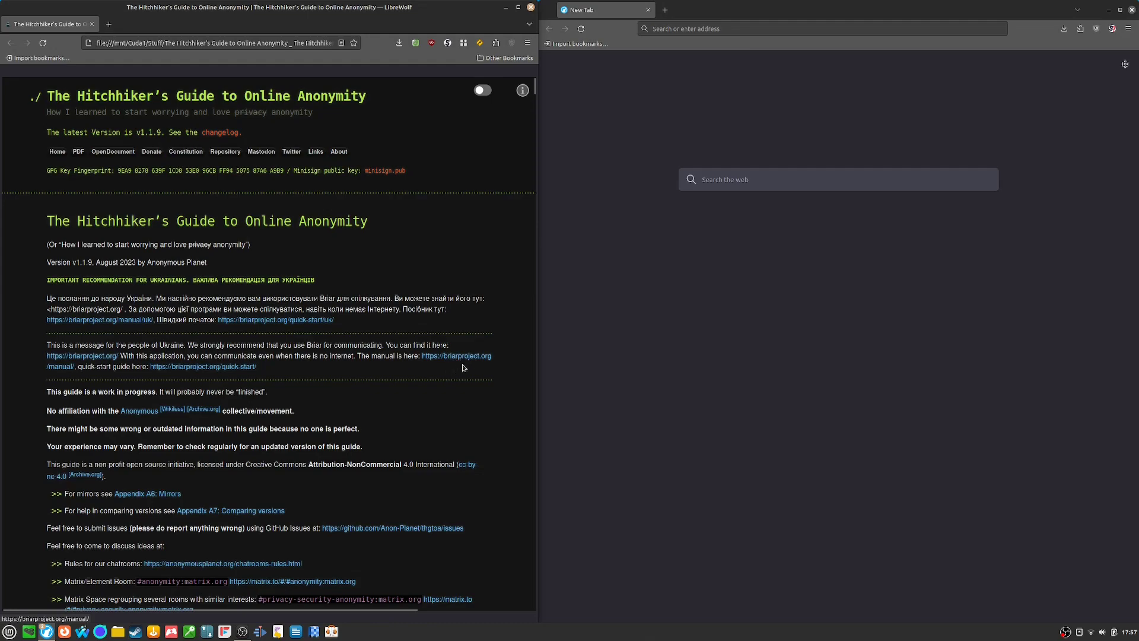
# - Scroll the guide's Contents down to Appendix V1: Hardening your Browsers
pyautogui.scroll(-15, 464, 435)
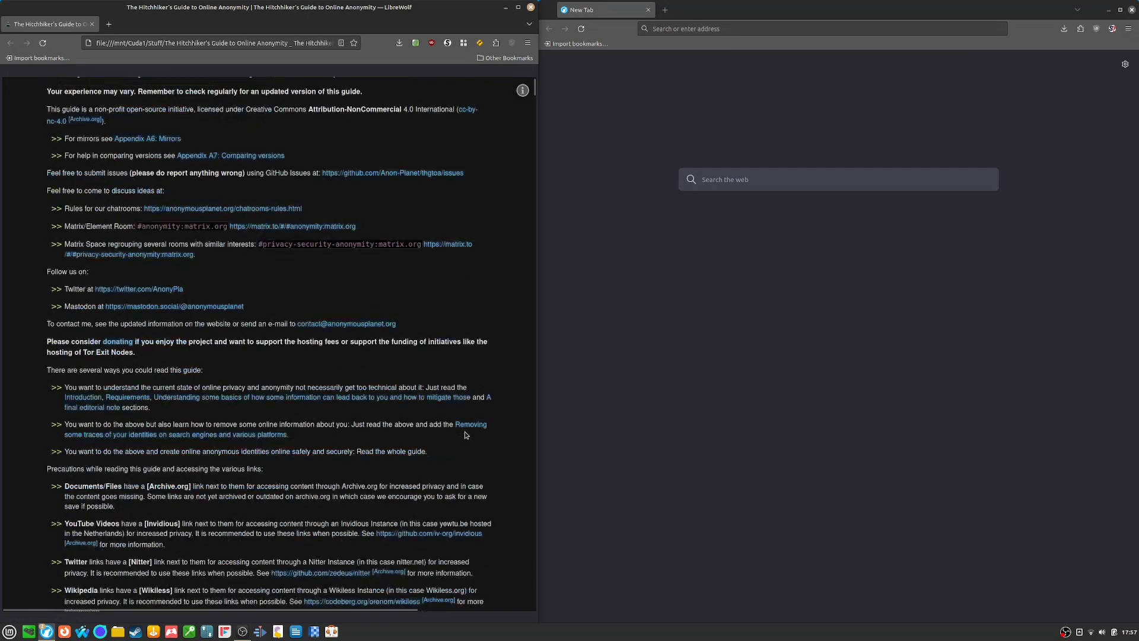
pyautogui.scroll(-15, 467, 435)
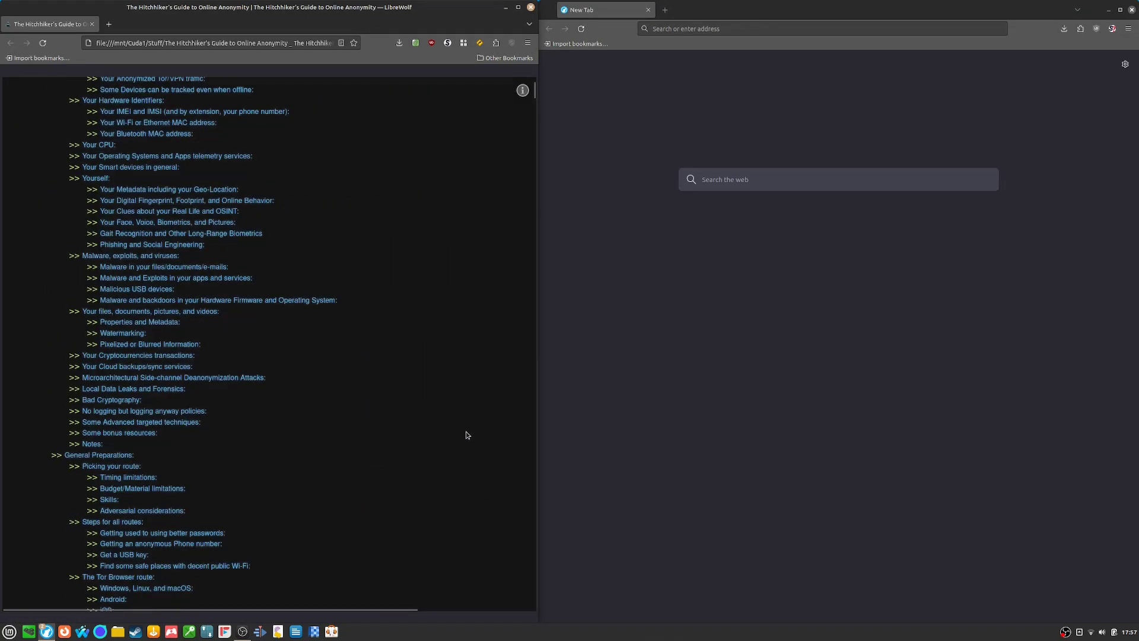
pyautogui.scroll(-15, 466, 437)
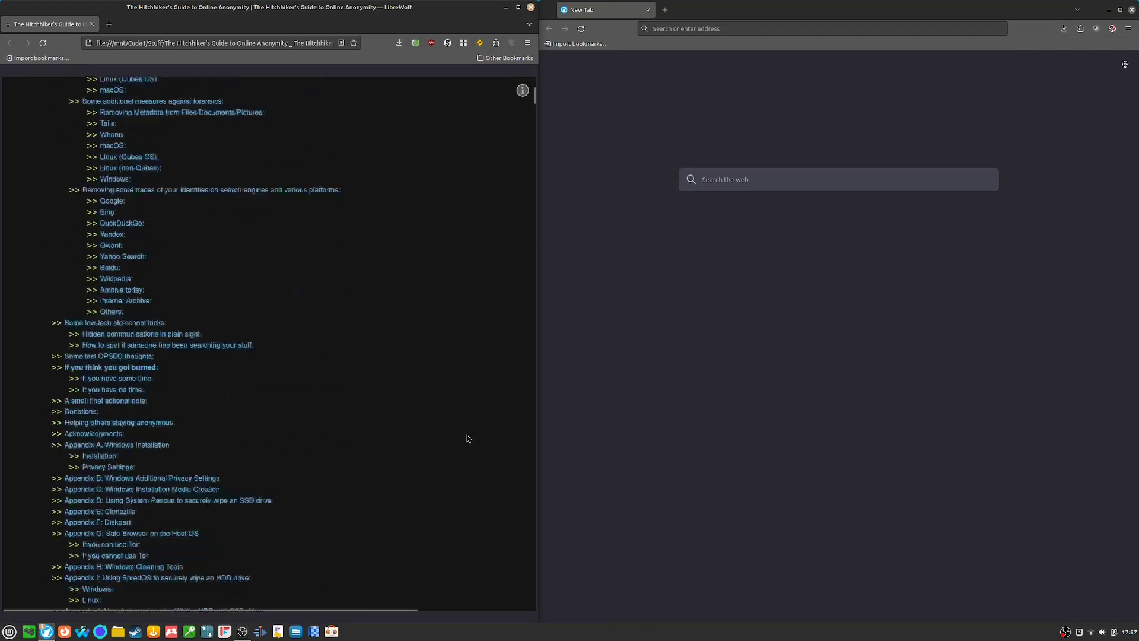
pyautogui.scroll(-4, 465, 436)
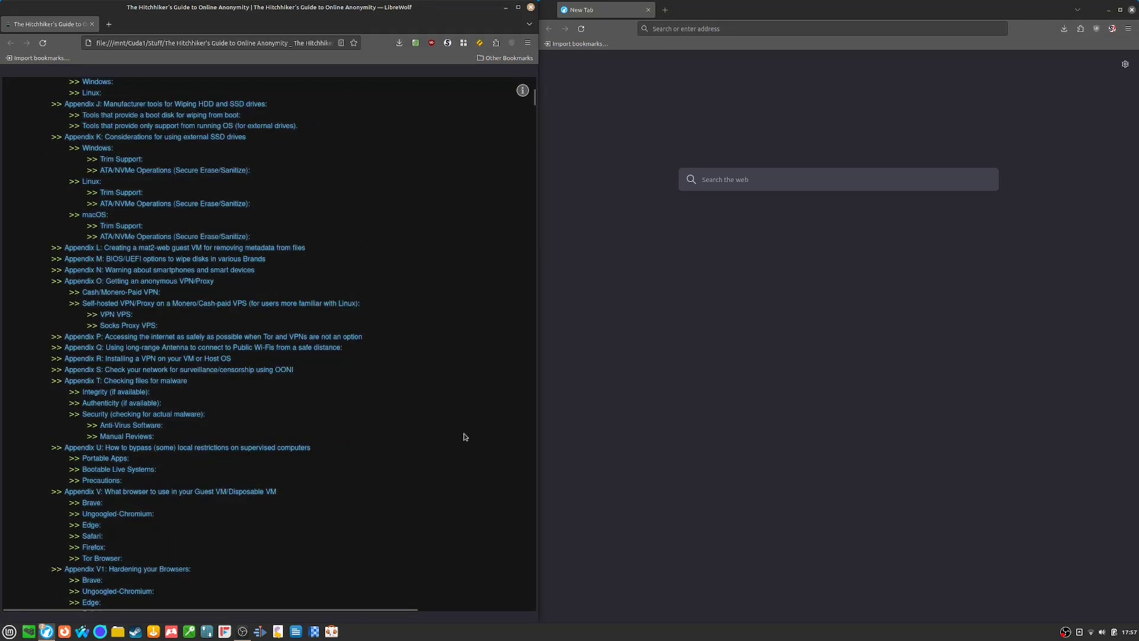
# - Jump to the guide's Firefox Normal settings checklist under Appendix V1
pyautogui.scroll(-3, 465, 436)
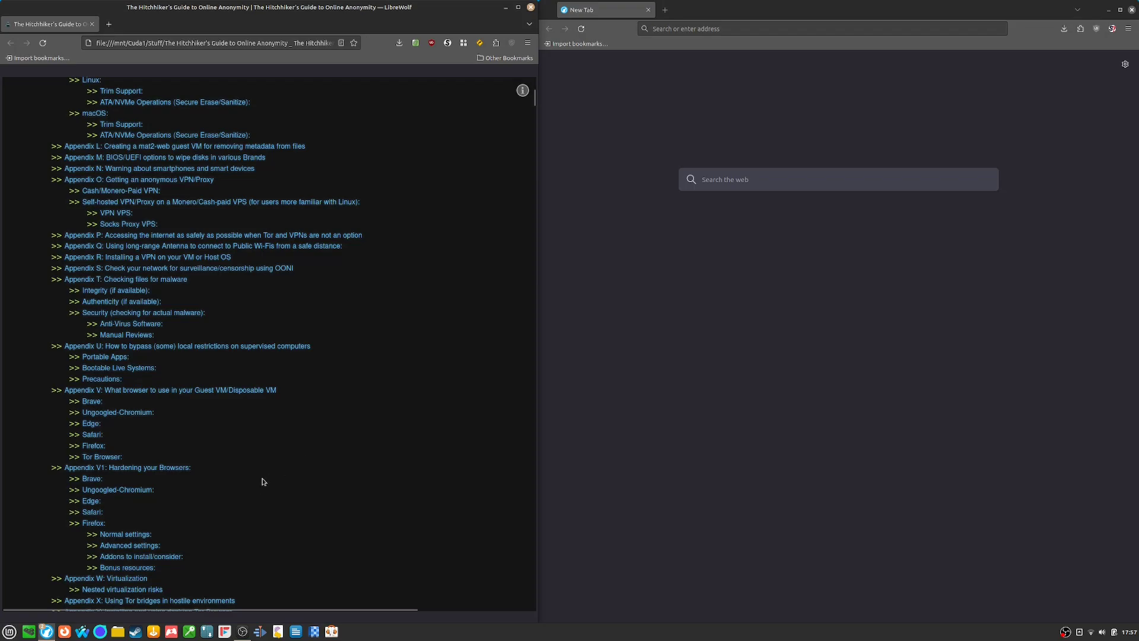
pyautogui.click(103, 522)
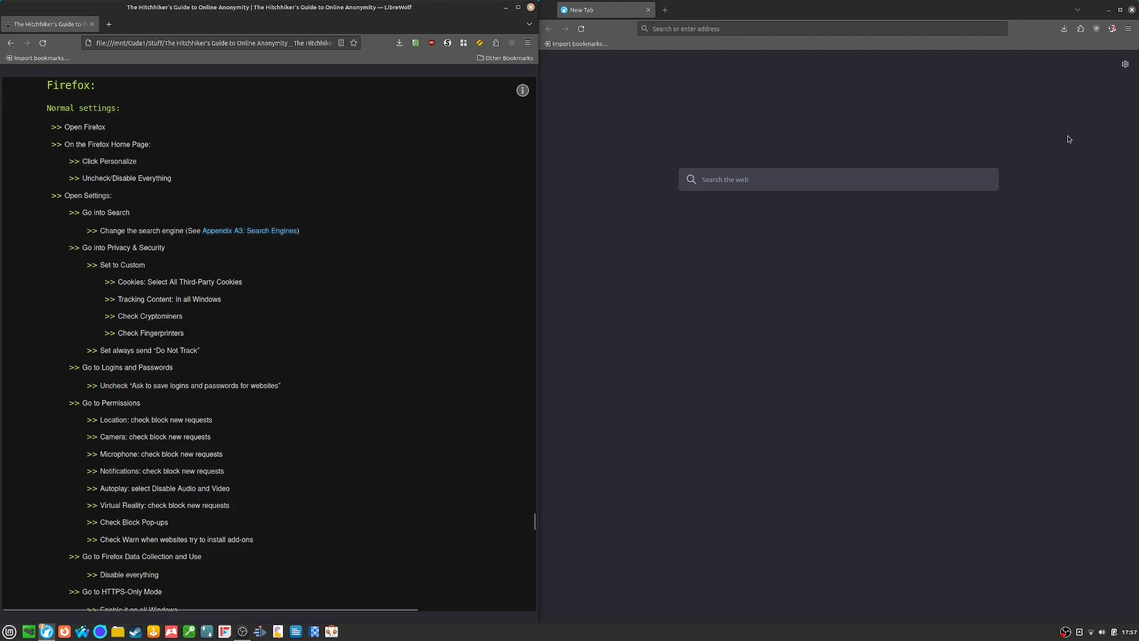
pyautogui.click(1124, 65)
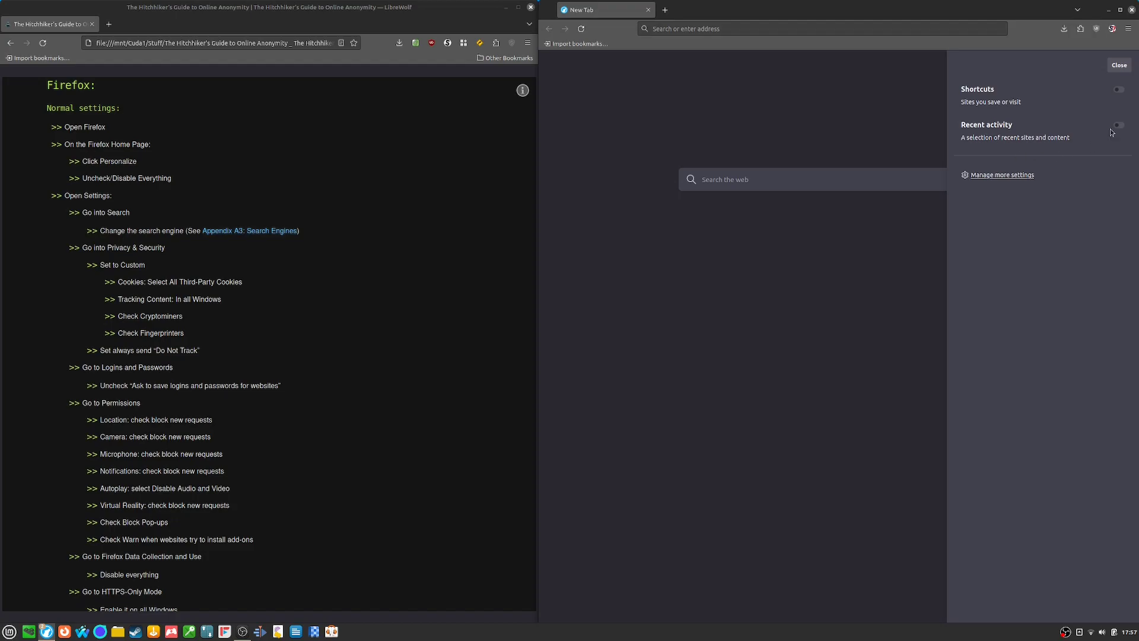
pyautogui.click(1119, 65)
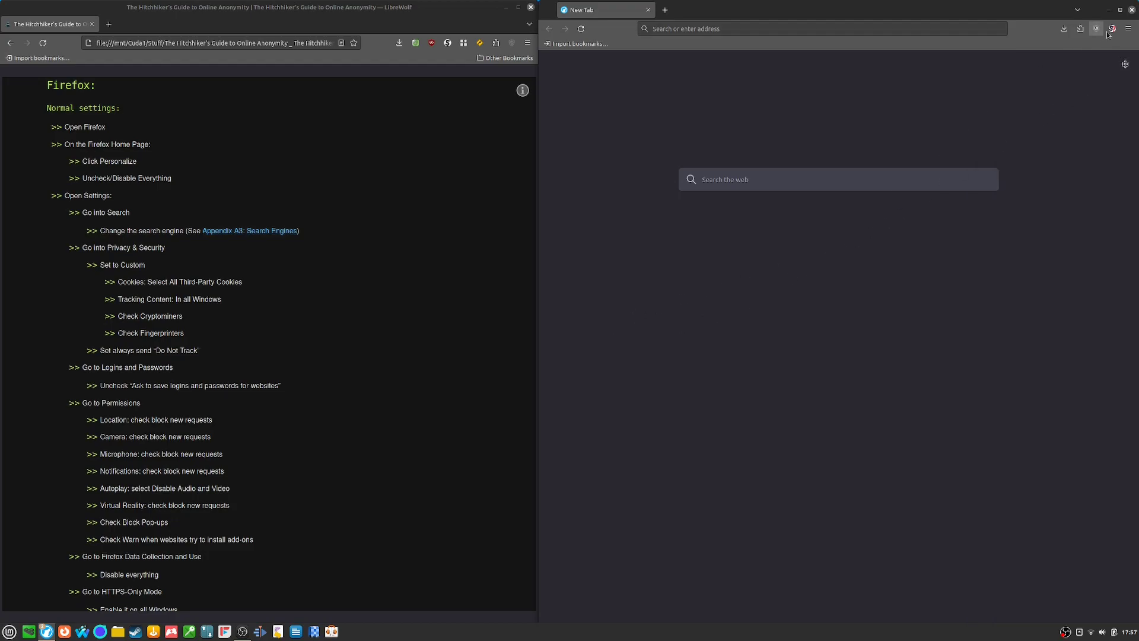
# - Open LibreWolf Settings at the Search page to confirm SearXNG is the default engine
pyautogui.click(1127, 33)
pyautogui.click(1026, 244)
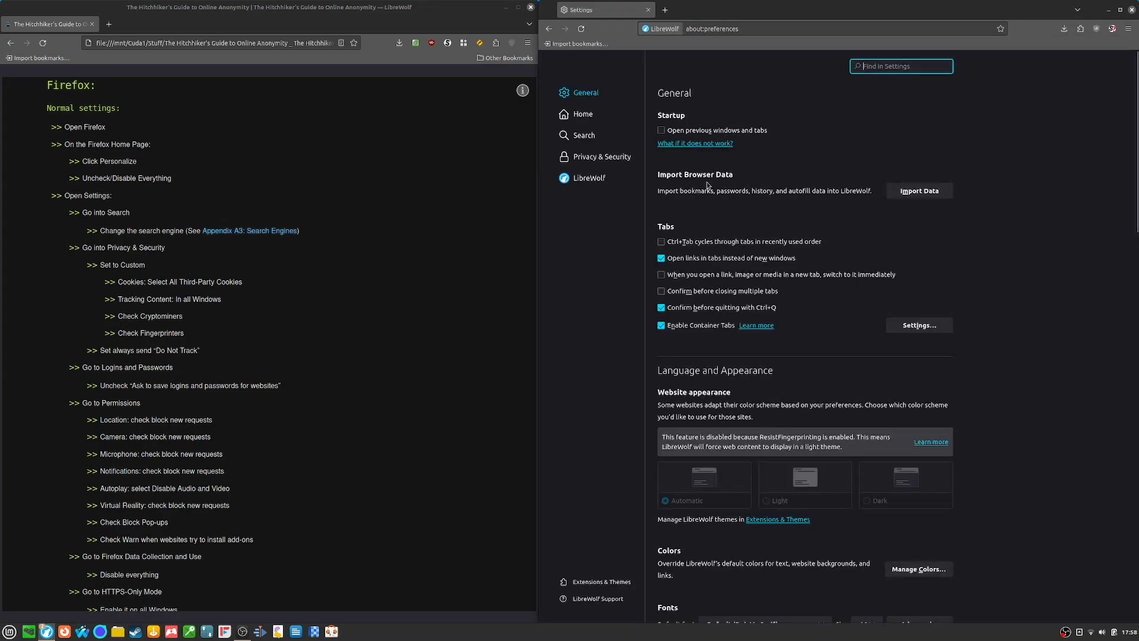
pyautogui.click(593, 137)
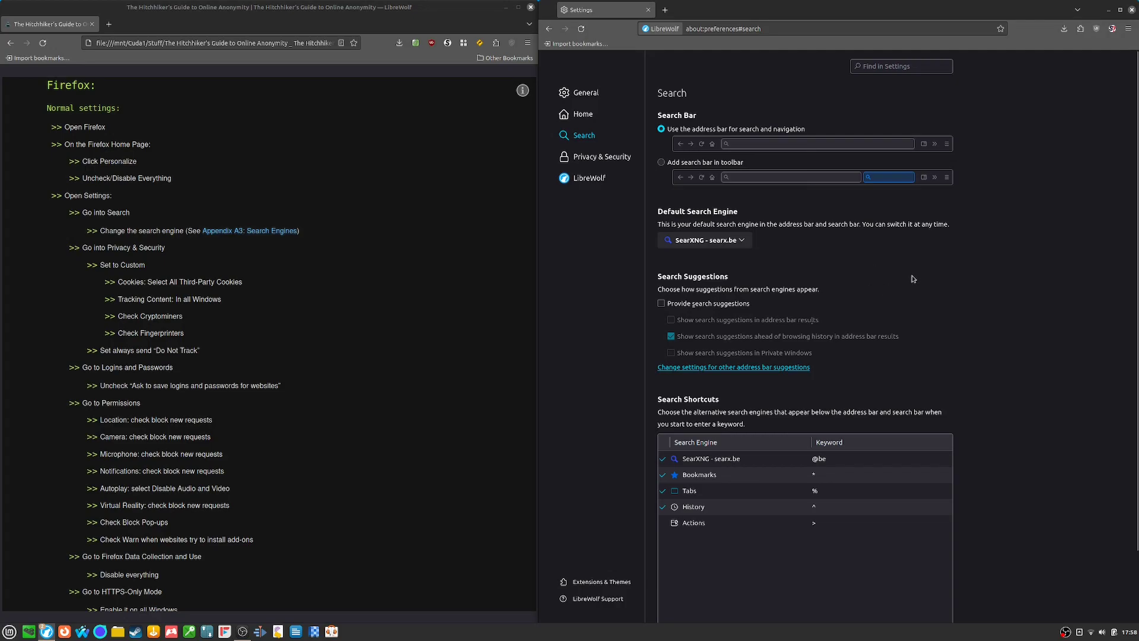
pyautogui.click(603, 160)
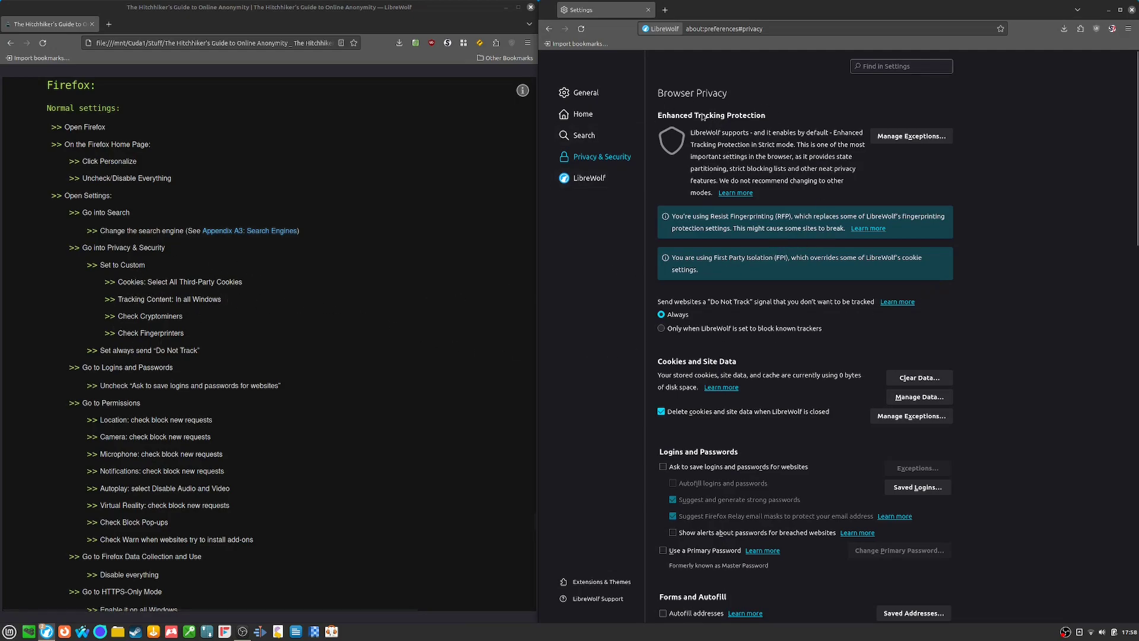
pyautogui.moveTo(659, 116); pyautogui.dragTo(780, 120)
pyautogui.click(788, 120)
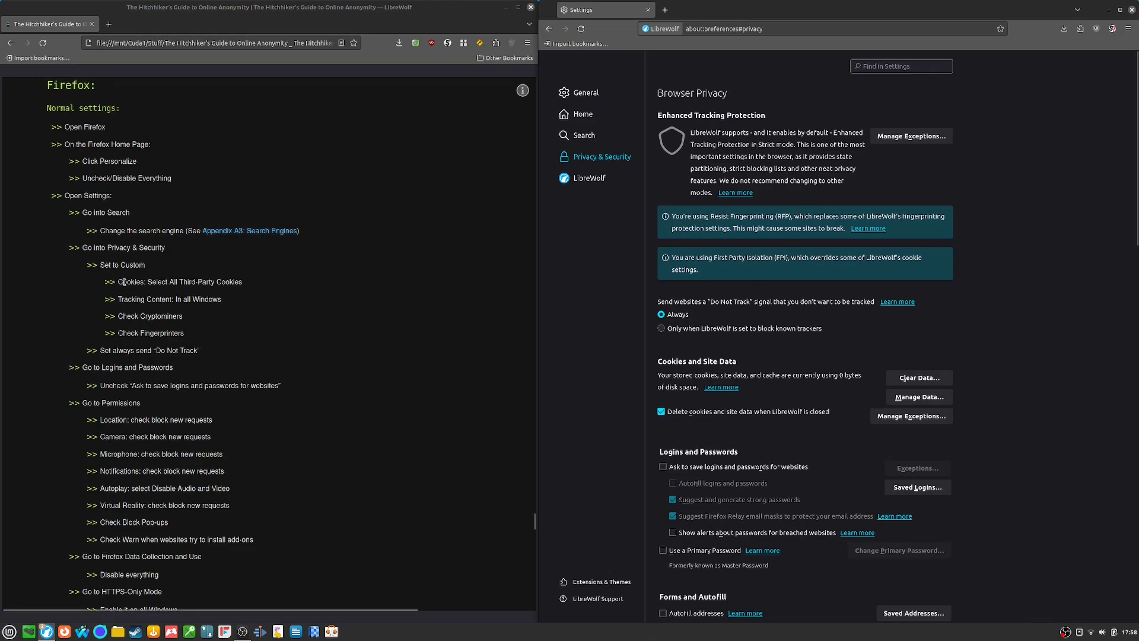
pyautogui.moveTo(117, 281); pyautogui.dragTo(344, 323)
pyautogui.click(344, 324)
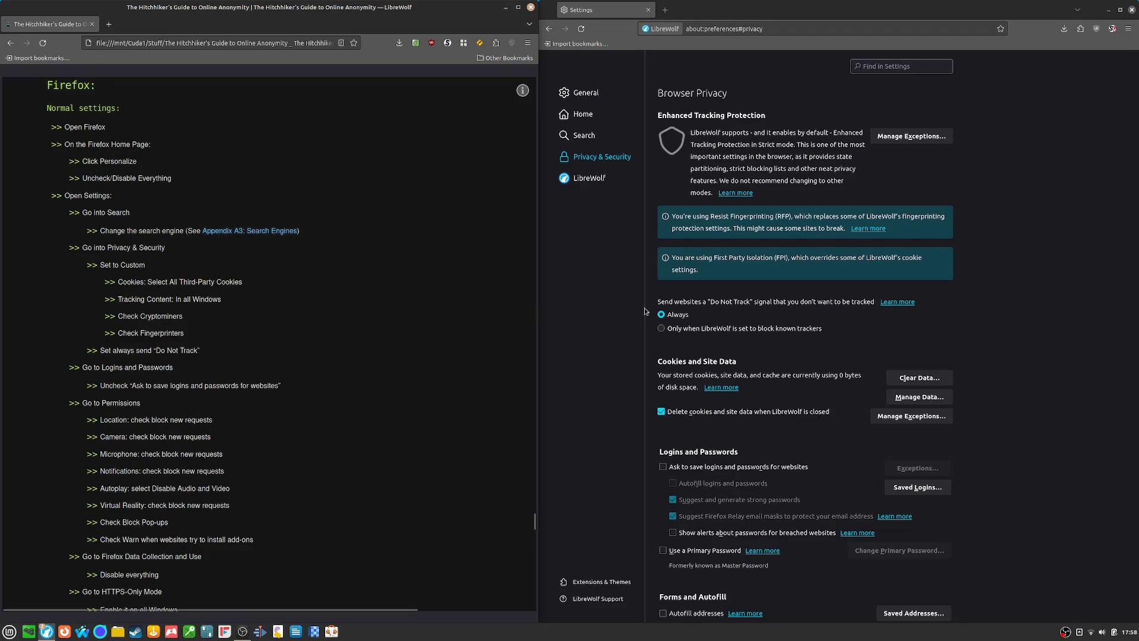
pyautogui.moveTo(716, 308); pyautogui.dragTo(751, 306)
pyautogui.click(778, 312)
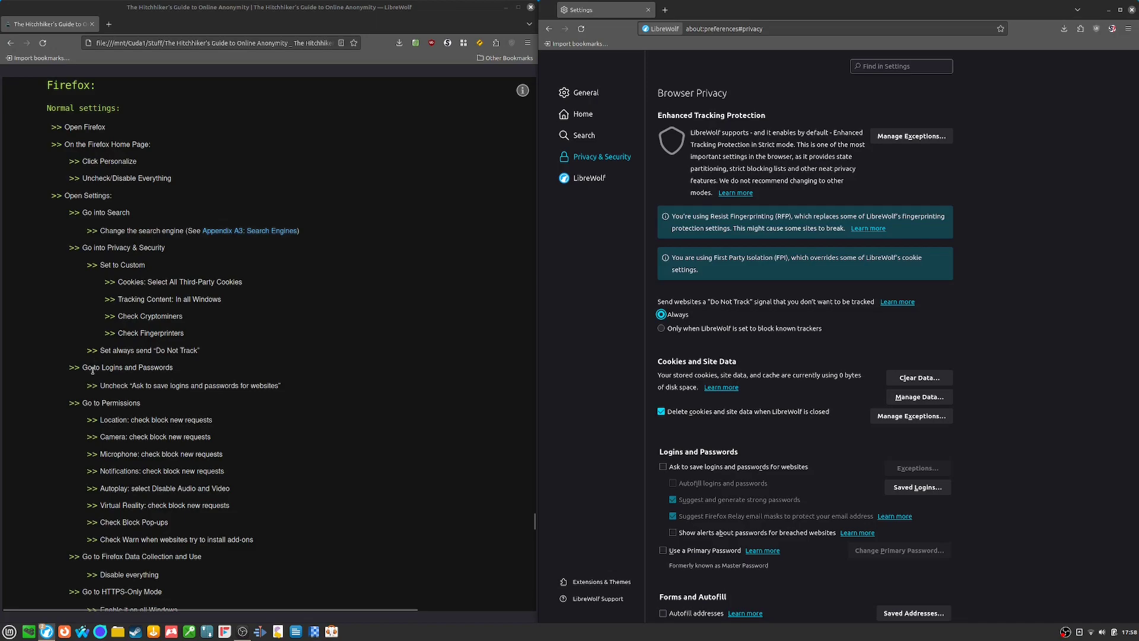
pyautogui.scroll(-1, 759, 440)
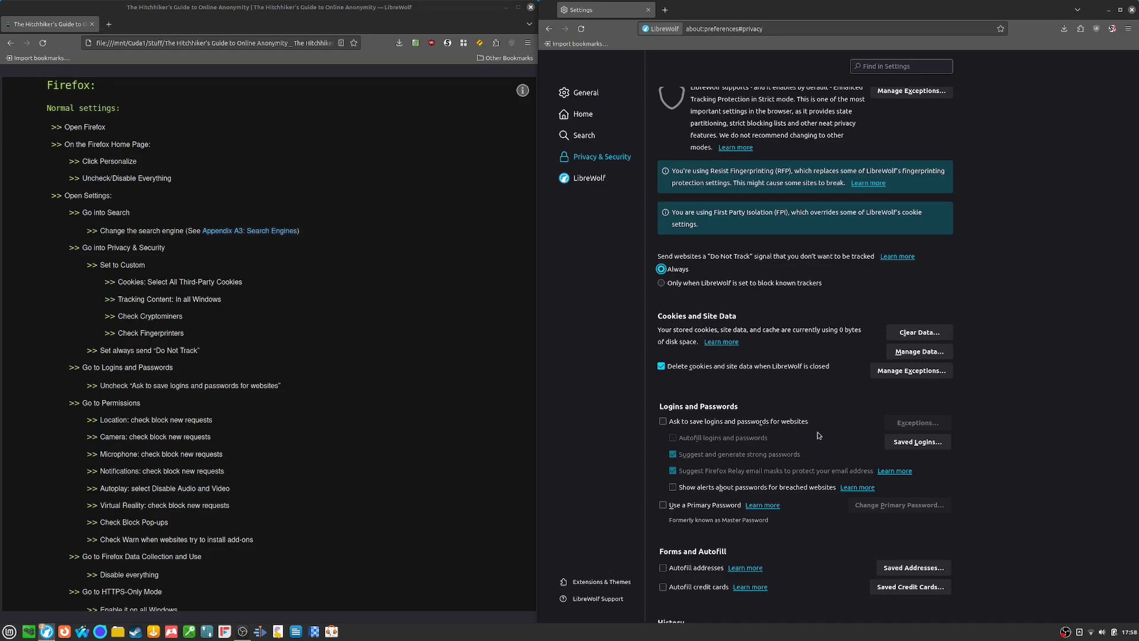
pyautogui.scroll(-5, 824, 378)
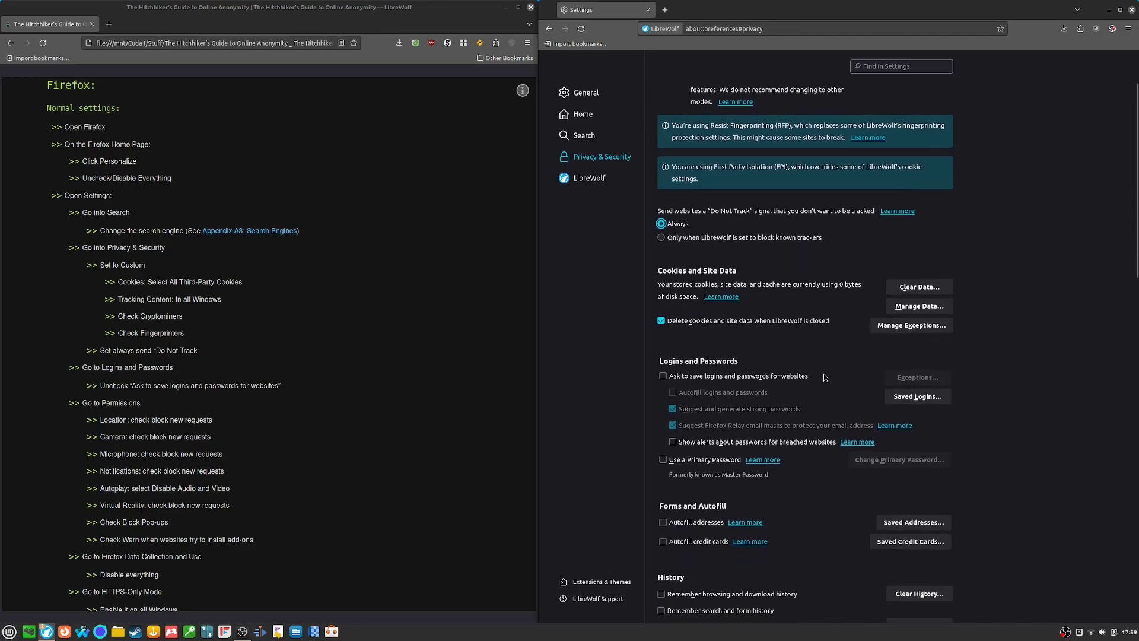
pyautogui.scroll(-5, 822, 377)
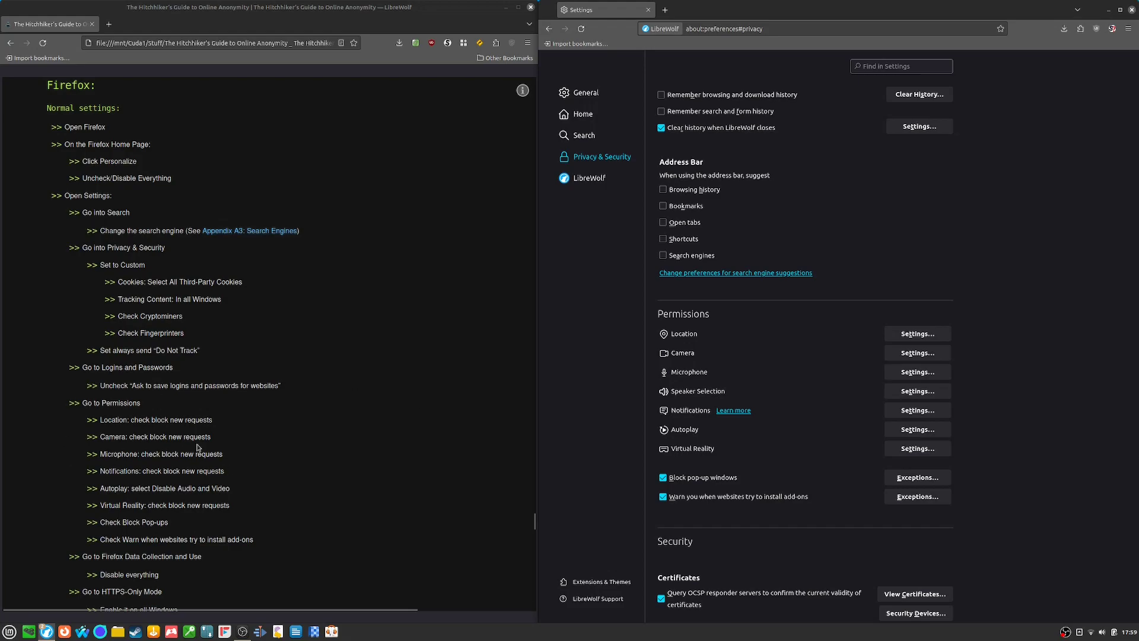
# - Confirm HTTPS-Only Mode applies to all windows, then replace the Settings tab with an empty new tab
pyautogui.scroll(-3, 382, 455)
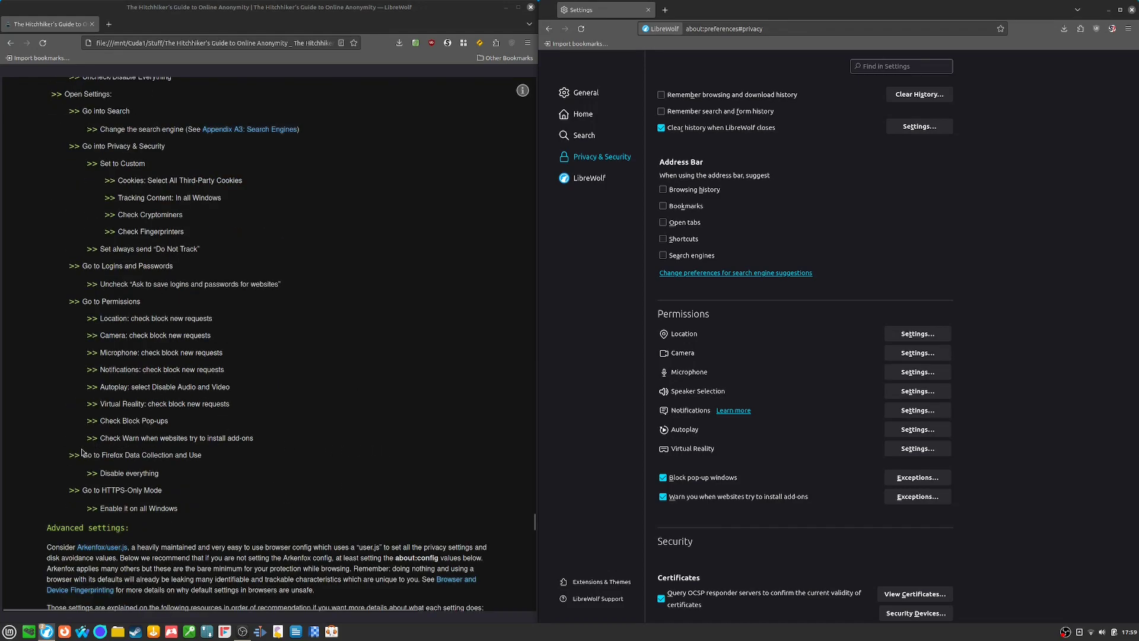
pyautogui.moveTo(101, 455); pyautogui.dragTo(239, 469)
pyautogui.click(239, 470)
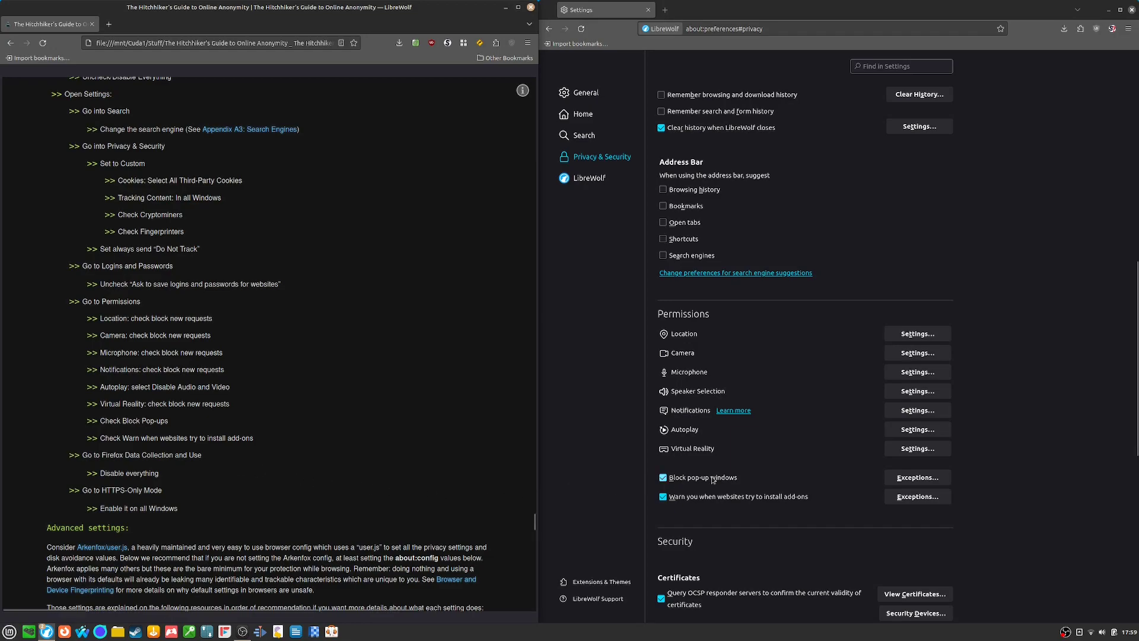
pyautogui.scroll(-2, 787, 475)
pyautogui.scroll(-4, 787, 475)
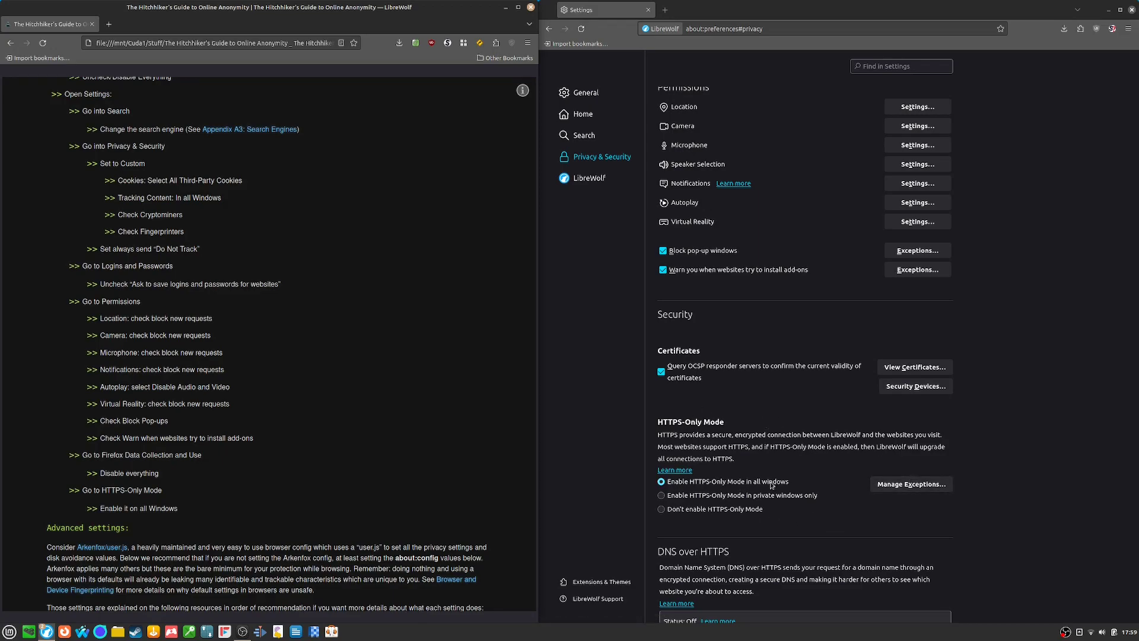
pyautogui.scroll(-3, 392, 387)
pyautogui.scroll(-2, 391, 387)
pyautogui.scroll(-2, 411, 407)
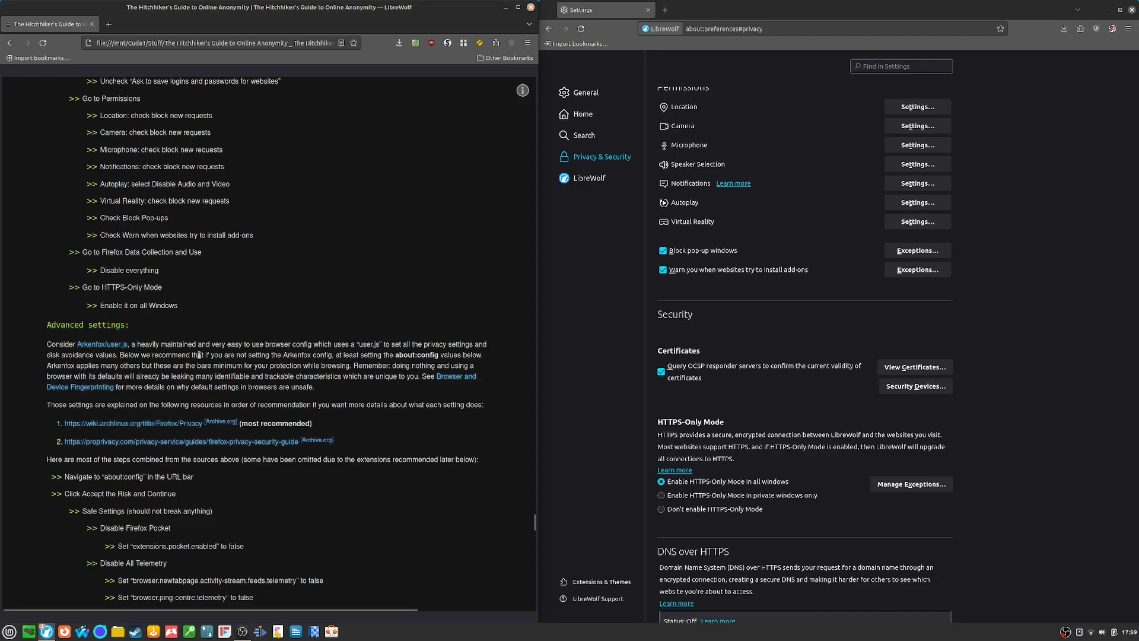
pyautogui.click(665, 10)
pyautogui.click(647, 10)
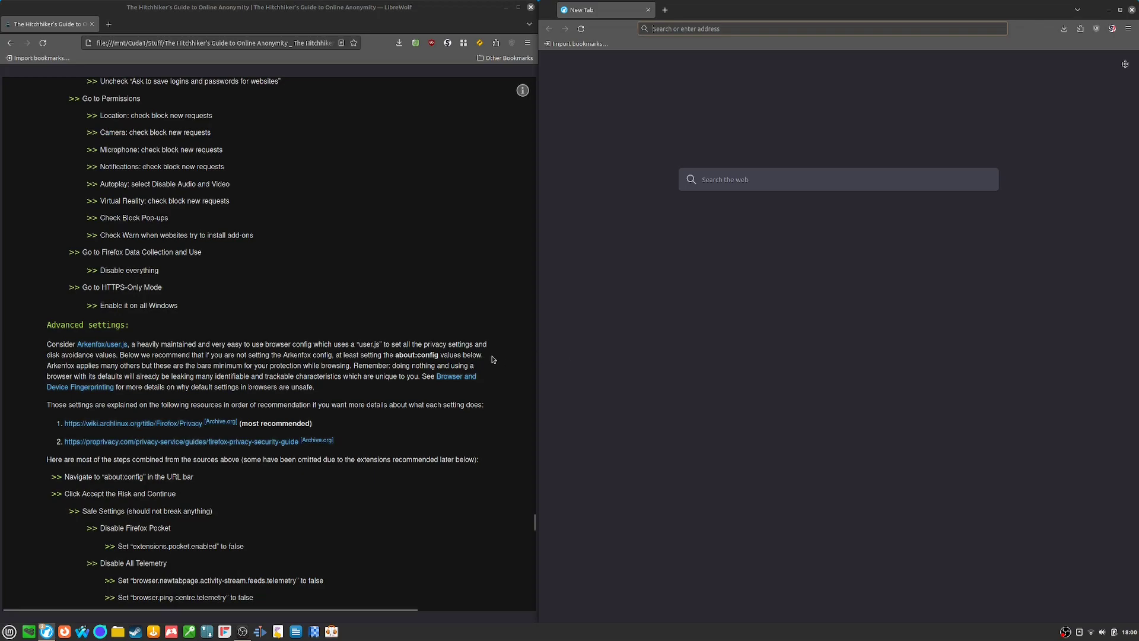
pyautogui.scroll(-2, 422, 356)
pyautogui.scroll(-2, 425, 356)
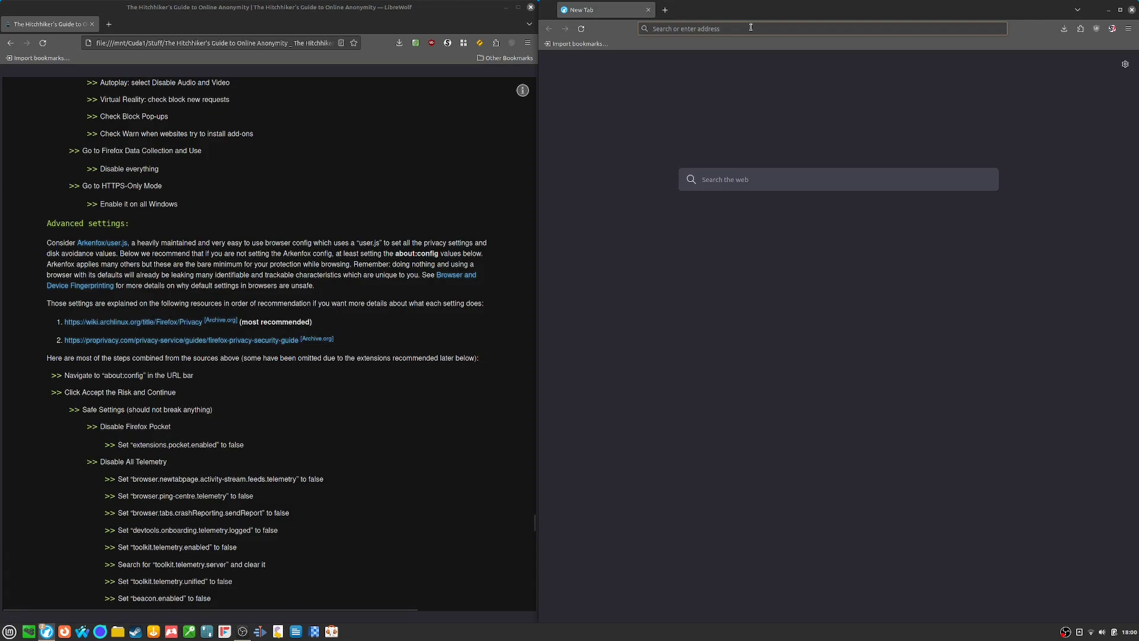
pyautogui.write('about:config')
pyautogui.press('Return')
pyautogui.moveTo(106, 375); pyautogui.dragTo(144, 376)
pyautogui.click(218, 389)
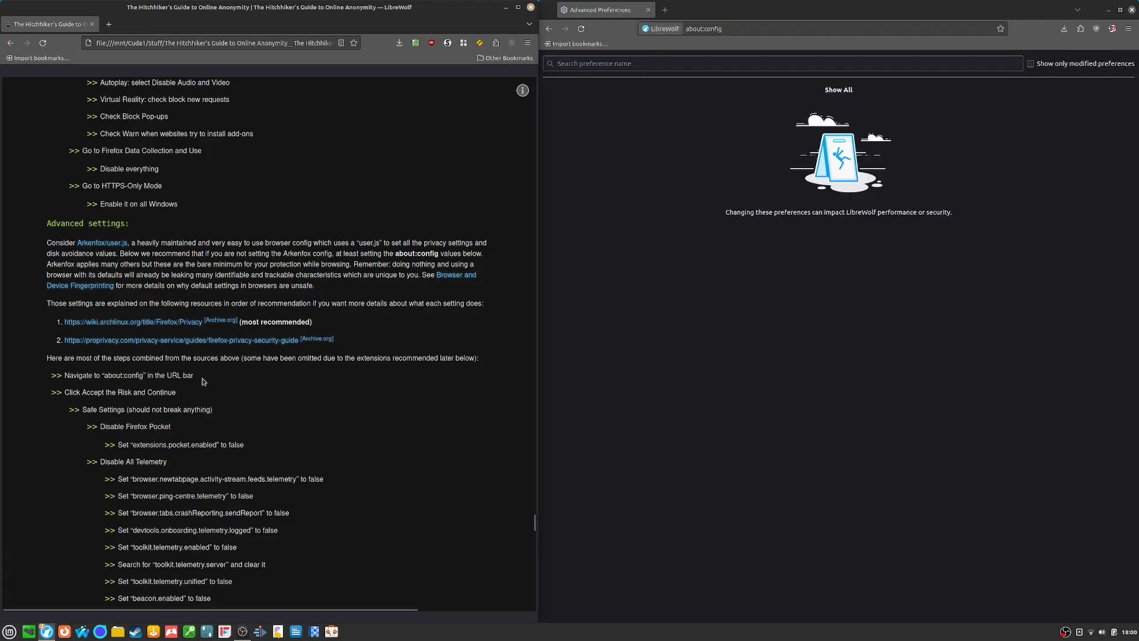
pyautogui.scroll(-3, 258, 383)
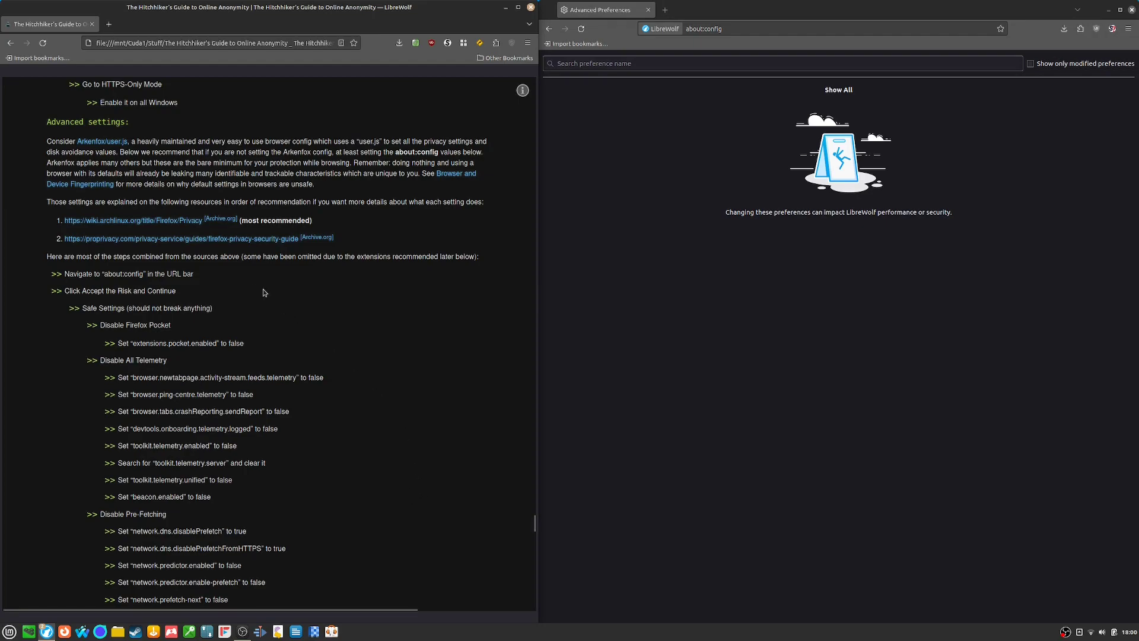
pyautogui.scroll(-10, 184, 445)
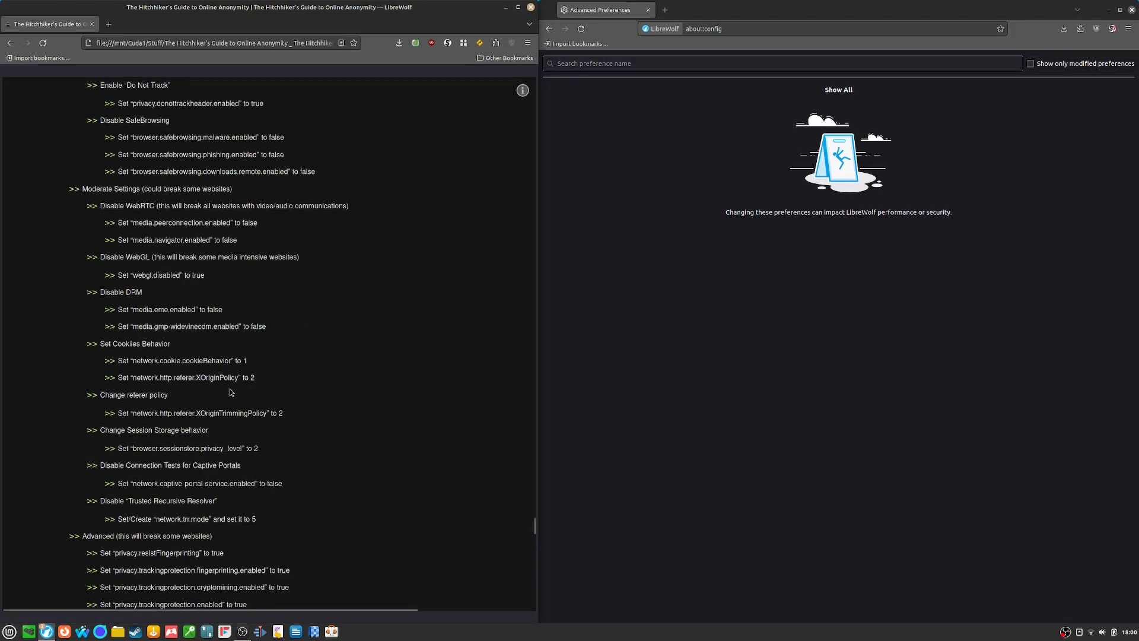
pyautogui.scroll(2, 230, 392)
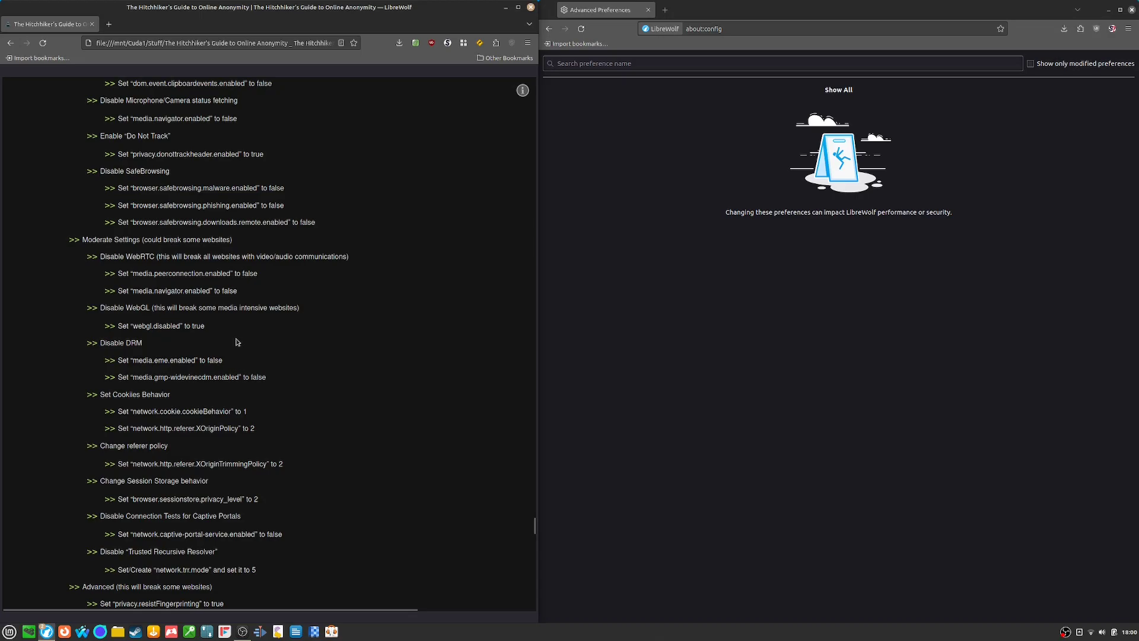
pyautogui.scroll(-10, 243, 366)
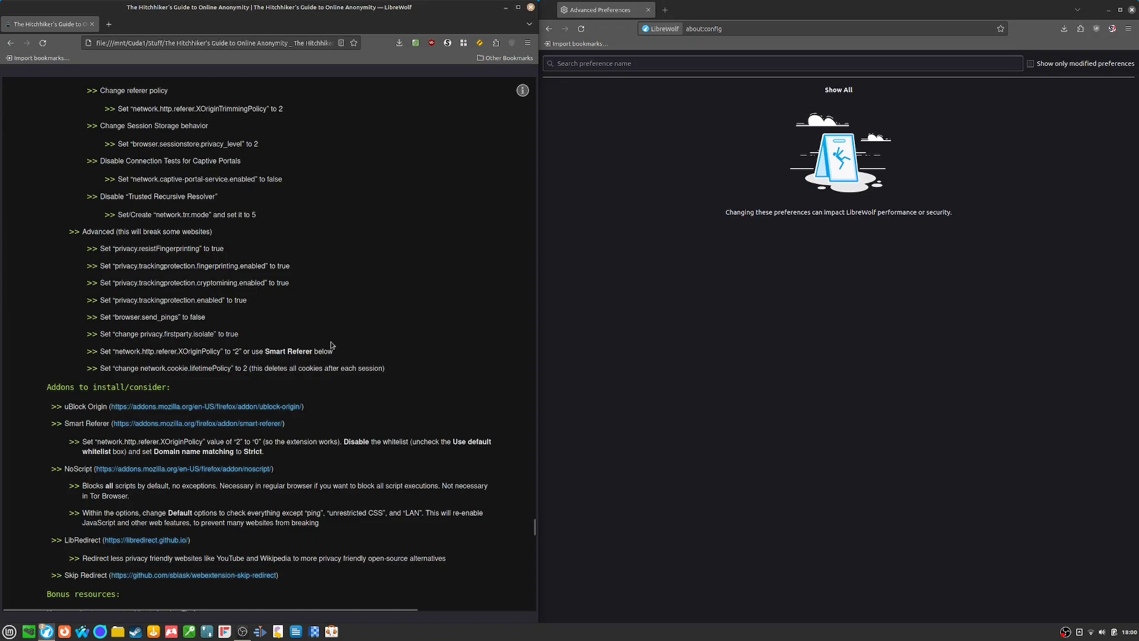
pyautogui.scroll(10, 331, 345)
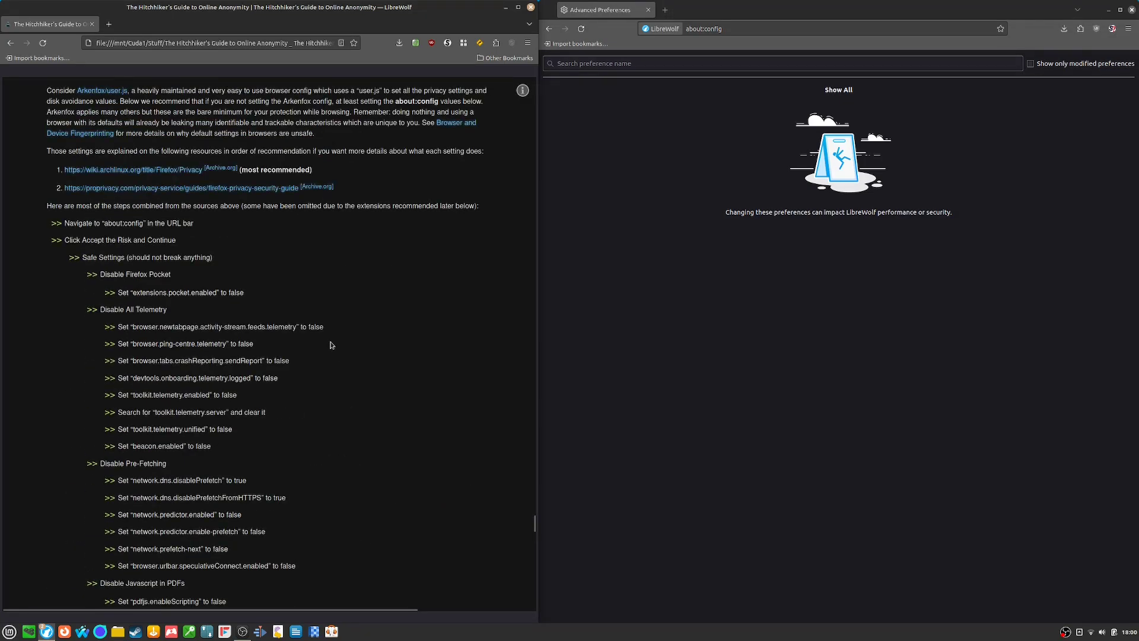
pyautogui.moveTo(133, 326); pyautogui.dragTo(285, 329)
pyautogui.hotkey('ctrl', 'c')
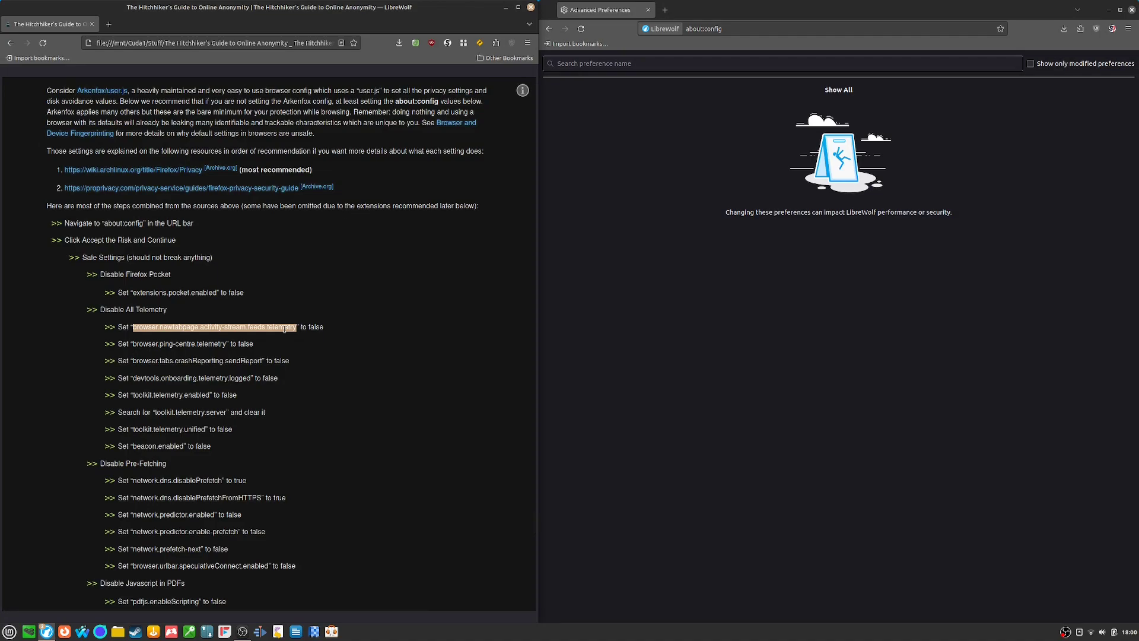
pyautogui.click(641, 194)
pyautogui.hotkey('ctrl', 'v')
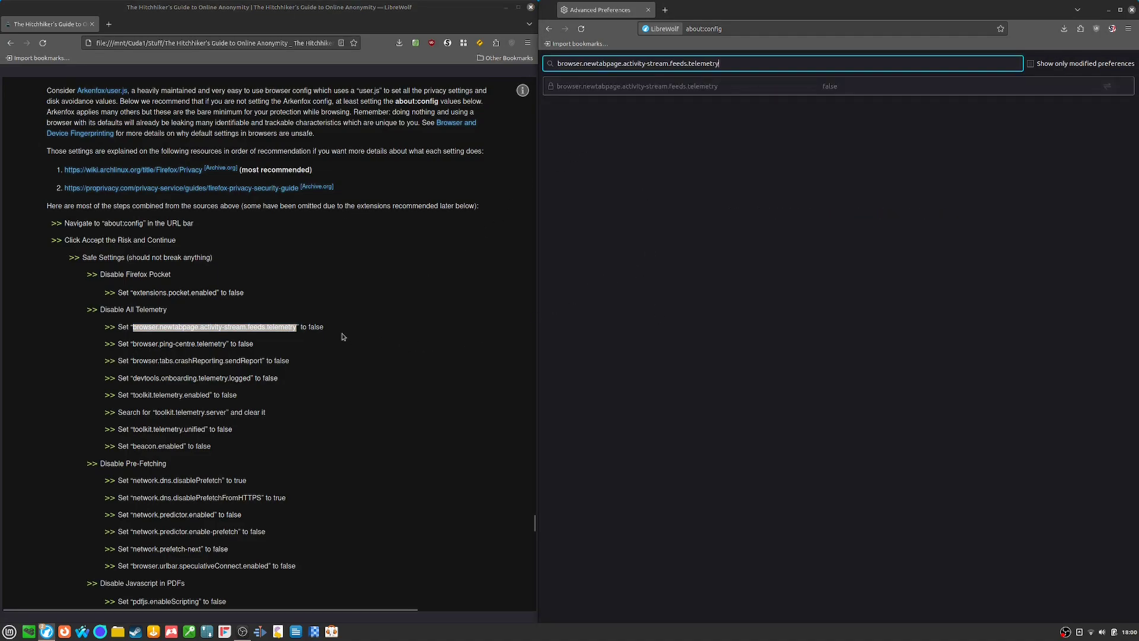
pyautogui.click(305, 328)
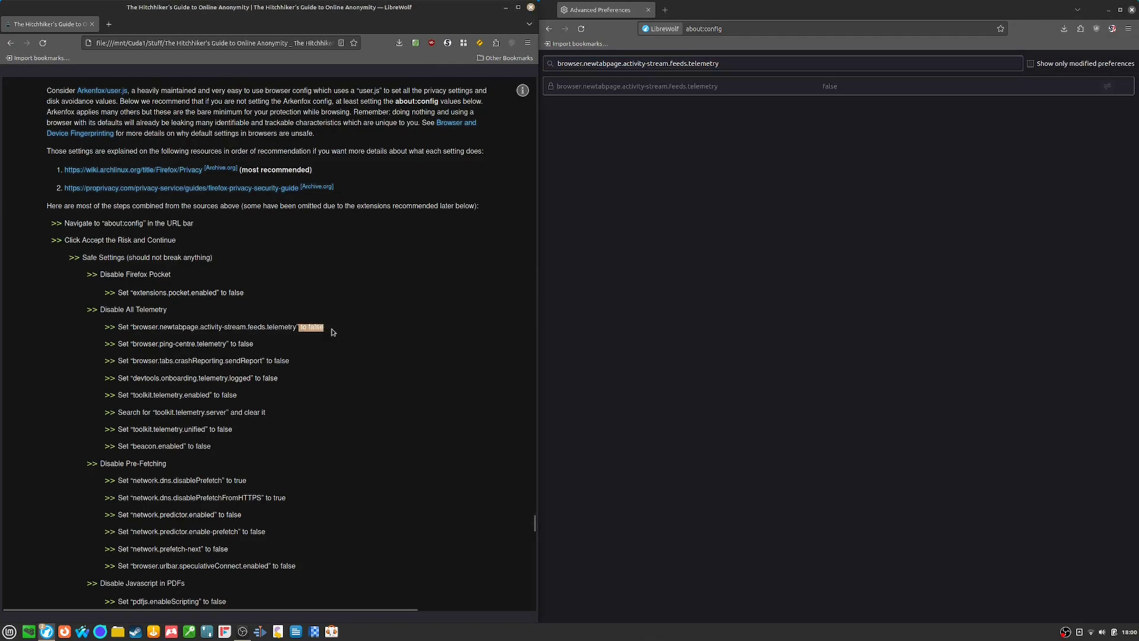
pyautogui.click(757, 64)
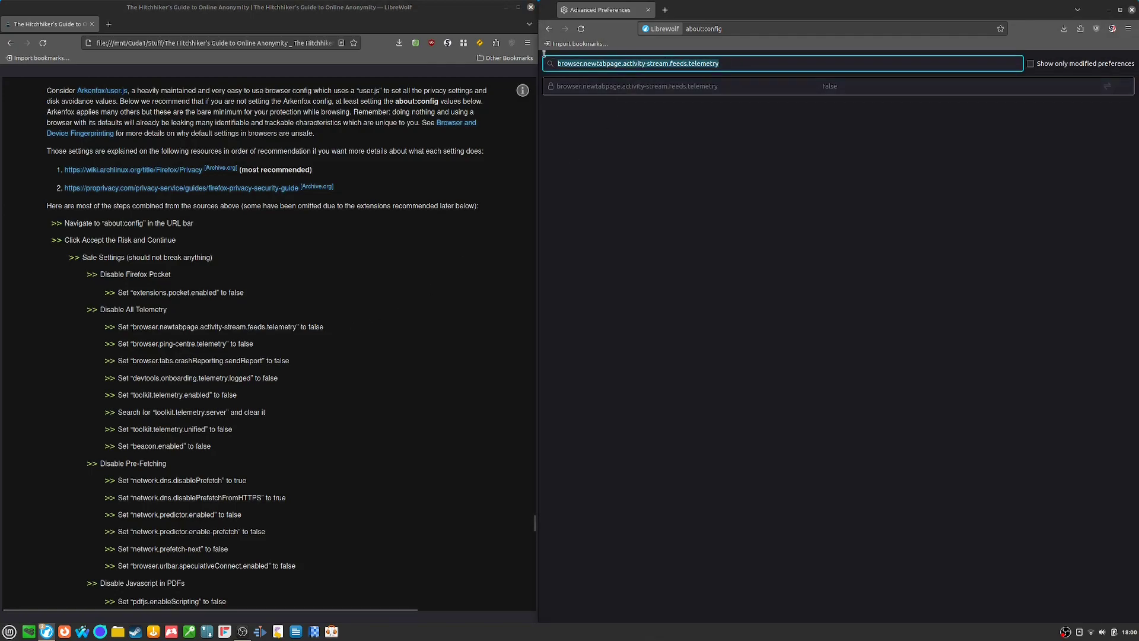
pyautogui.press('BackSpace')
pyautogui.click(773, 335)
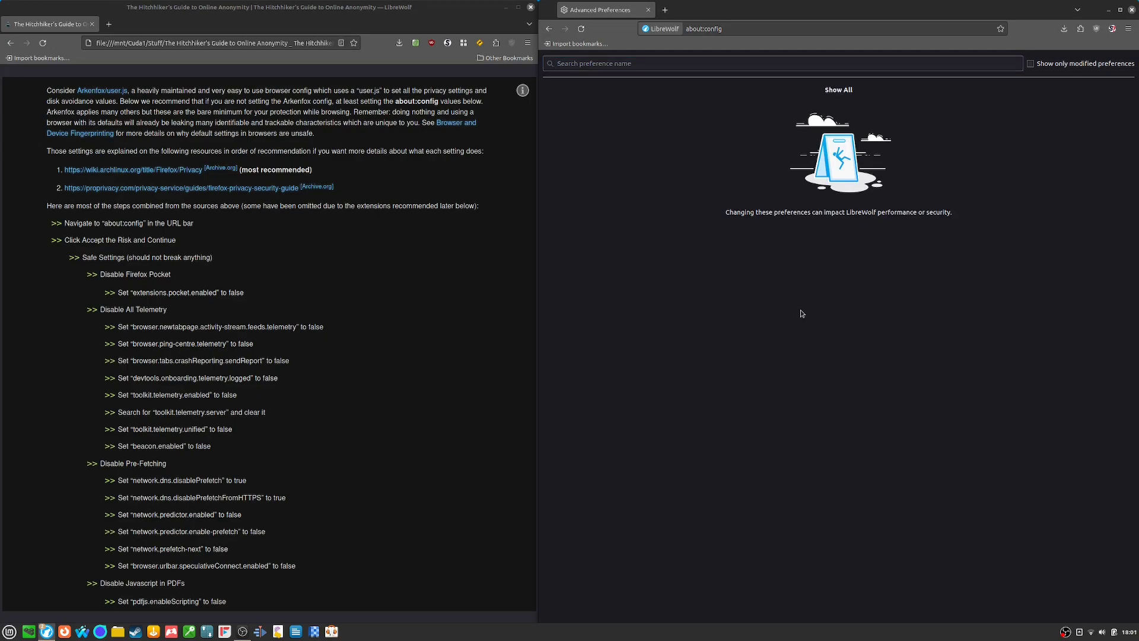
pyautogui.scroll(-10, 308, 398)
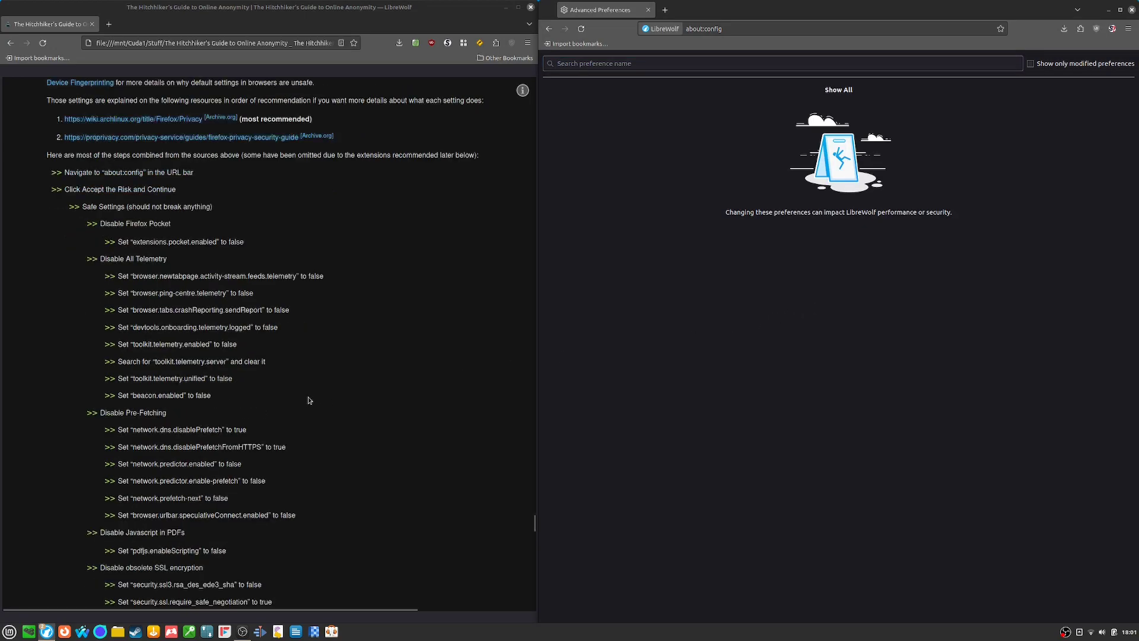
pyautogui.scroll(-10, 307, 396)
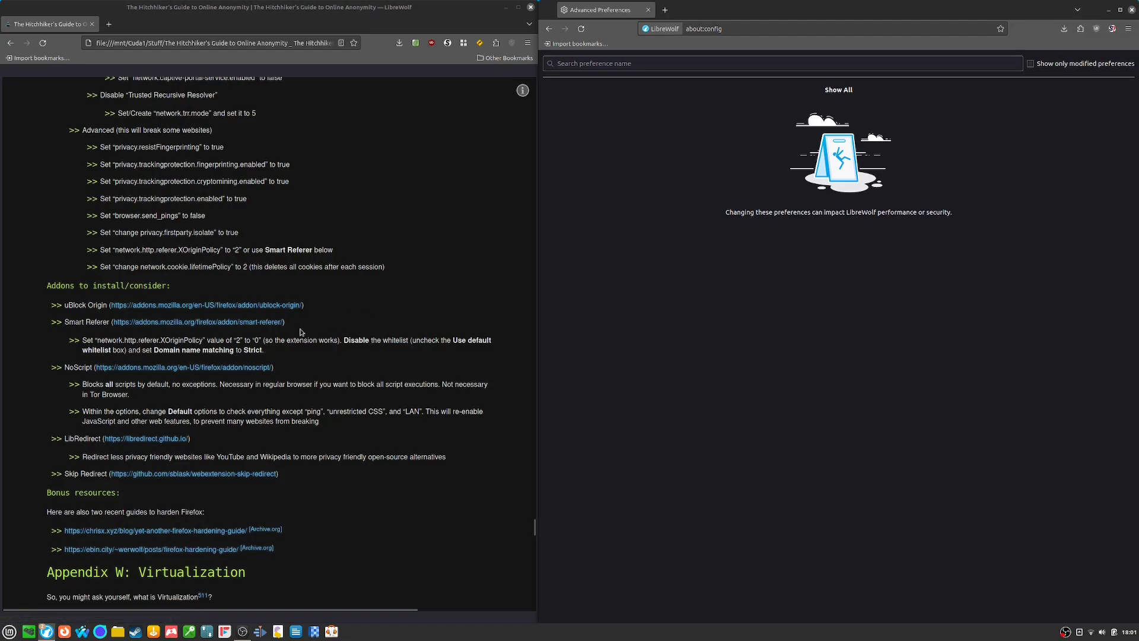
pyautogui.moveTo(98, 340); pyautogui.dragTo(199, 342)
pyautogui.scroll(-2, 303, 344)
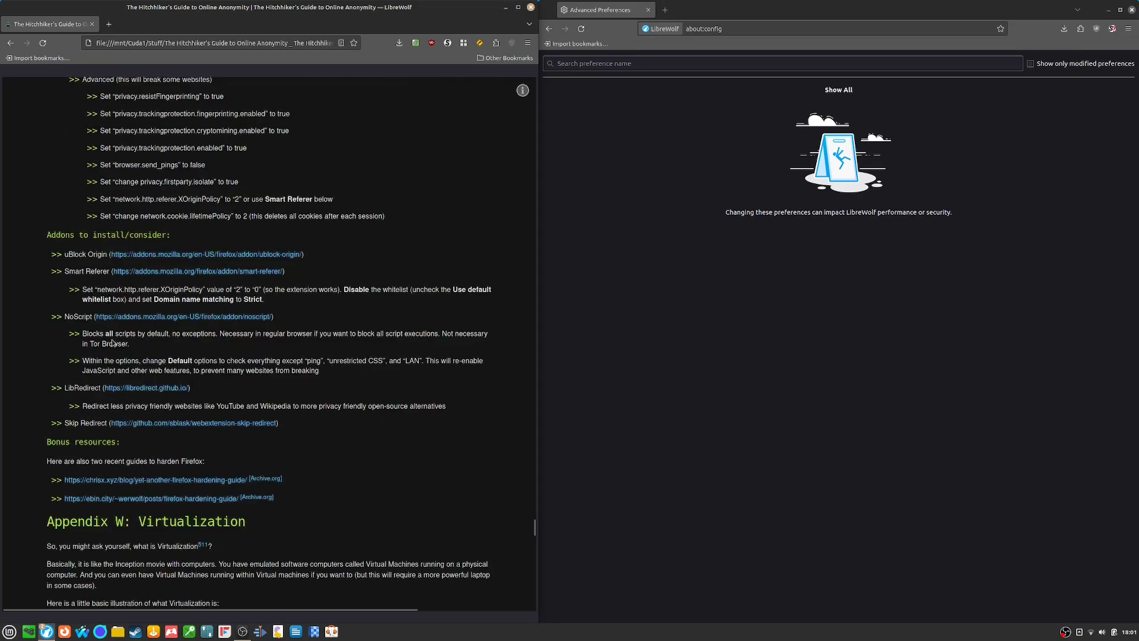
pyautogui.click(1111, 26)
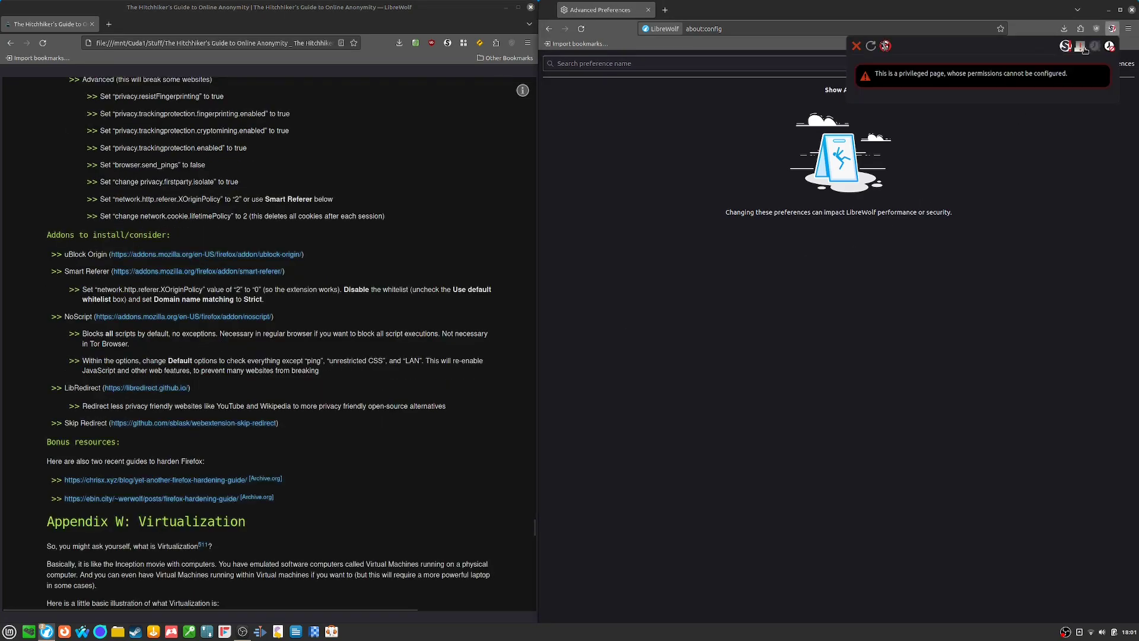
pyautogui.click(878, 49)
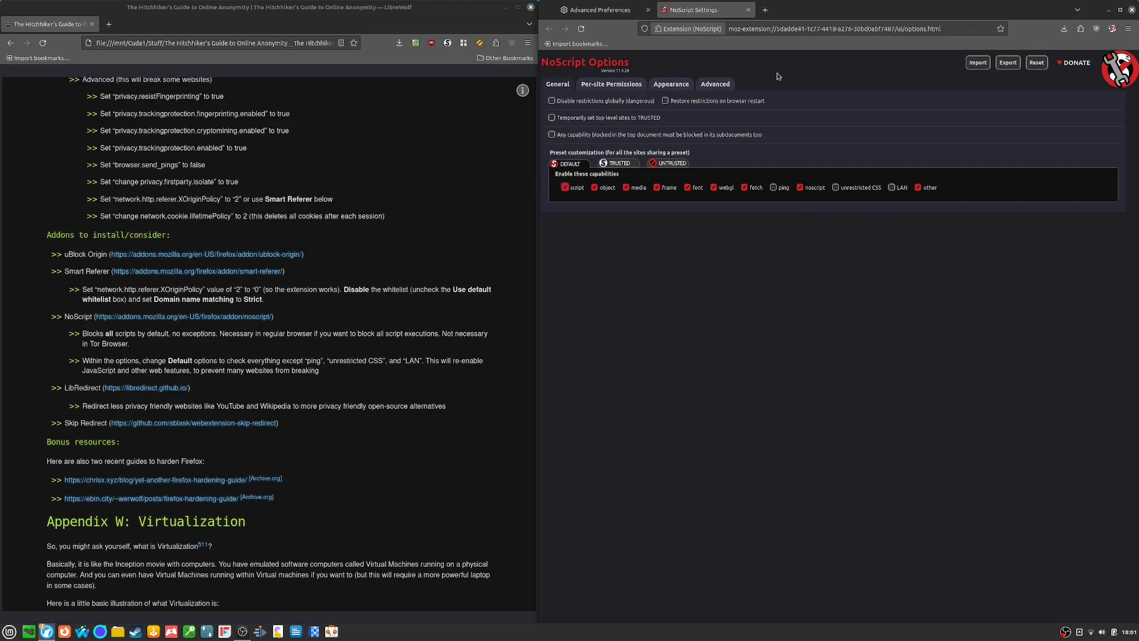
pyautogui.click(749, 11)
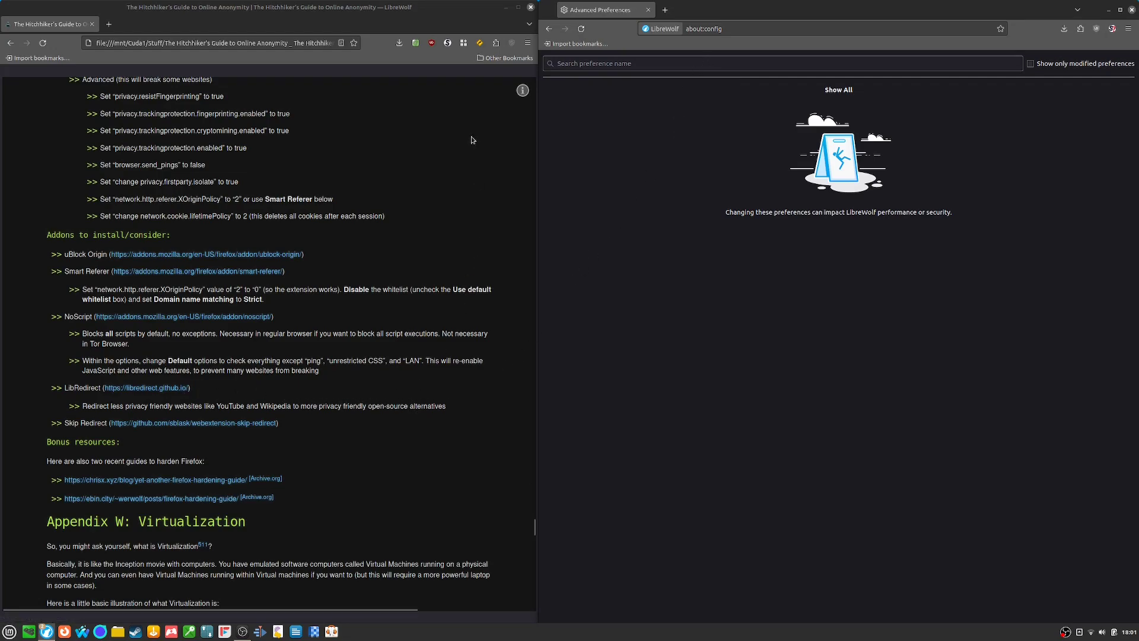
pyautogui.click(482, 44)
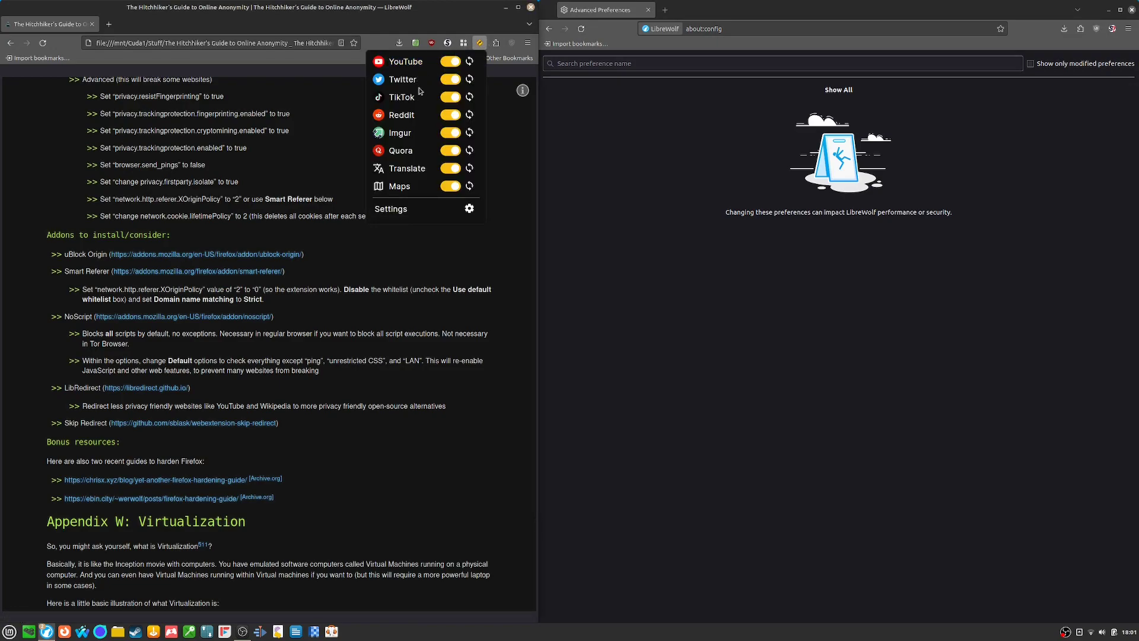
pyautogui.click(270, 441)
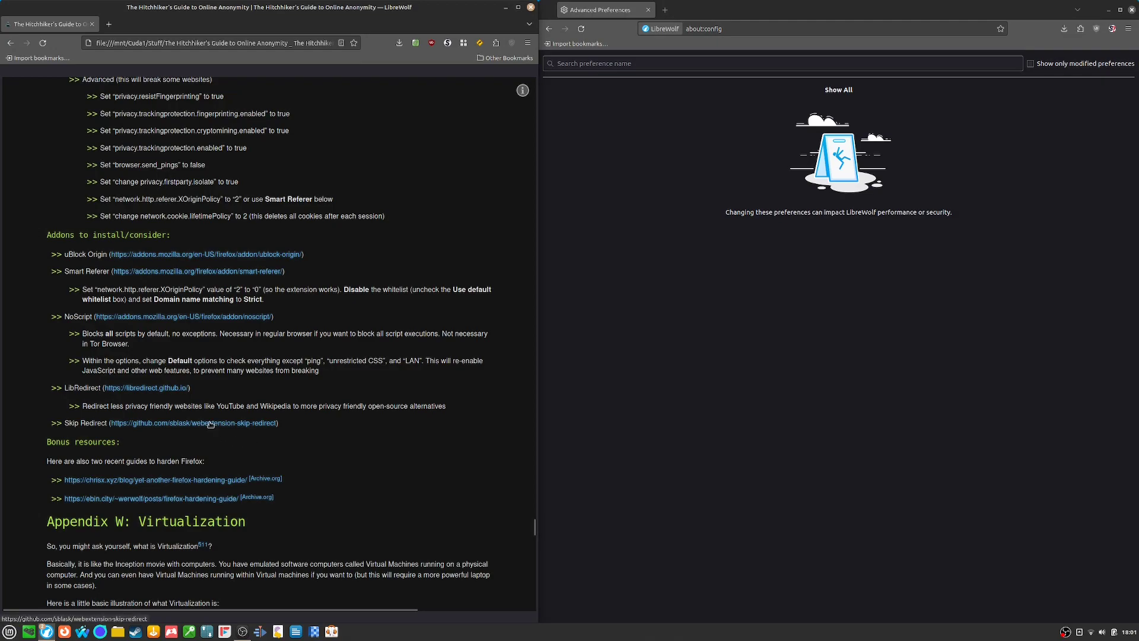
# - Open the Skip Redirect GitHub project page in a background tab and look it over
pyautogui.middleClick(246, 424)
pyautogui.click(158, 27)
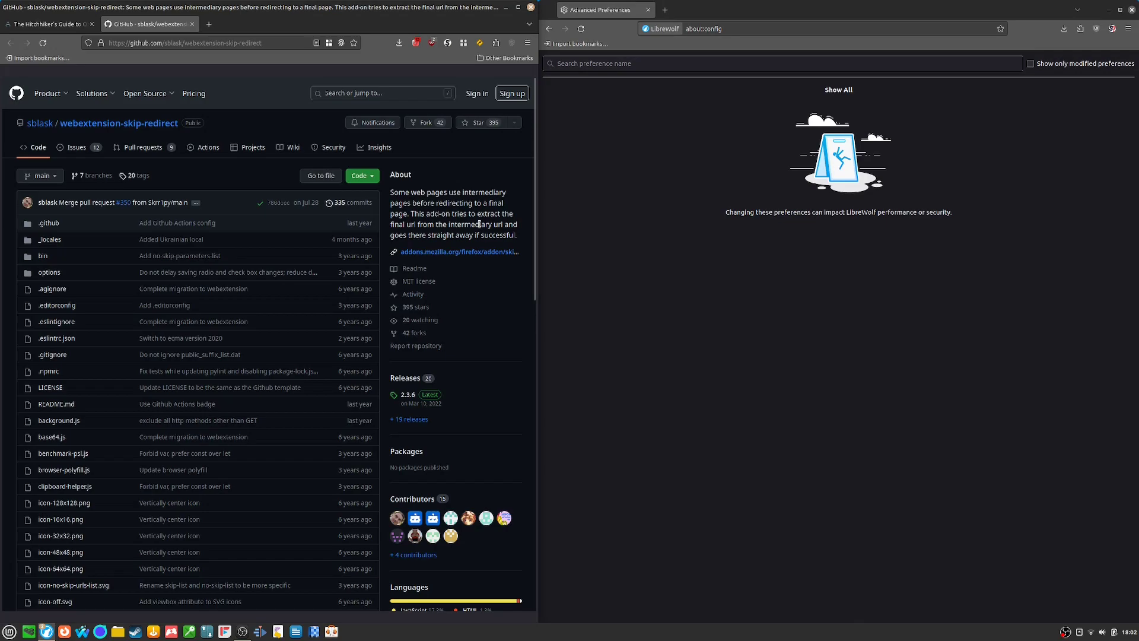
pyautogui.scroll(-20, 479, 224)
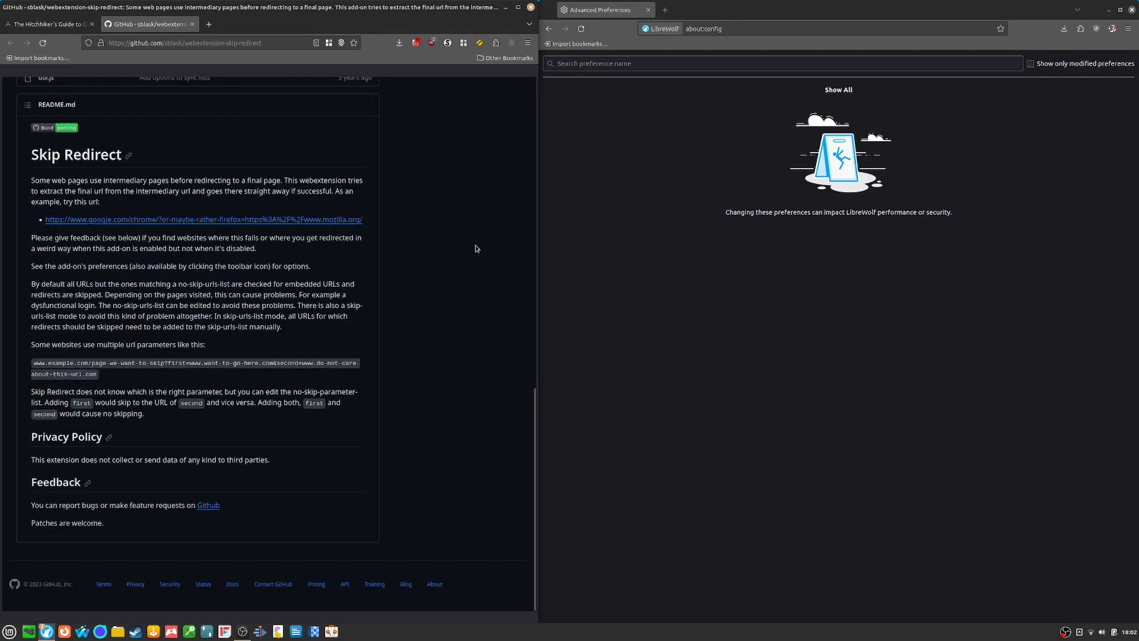
pyautogui.scroll(20, 477, 249)
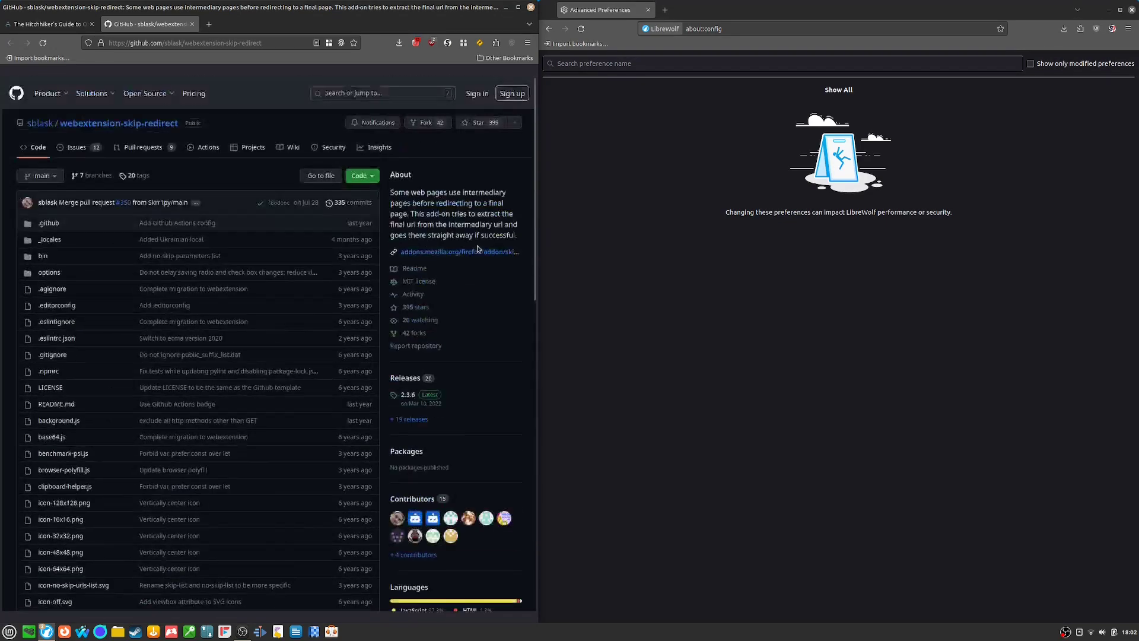
# - Close the GitHub tab, then close both LibreWolf windows, the guide and about:config
pyautogui.click(192, 25)
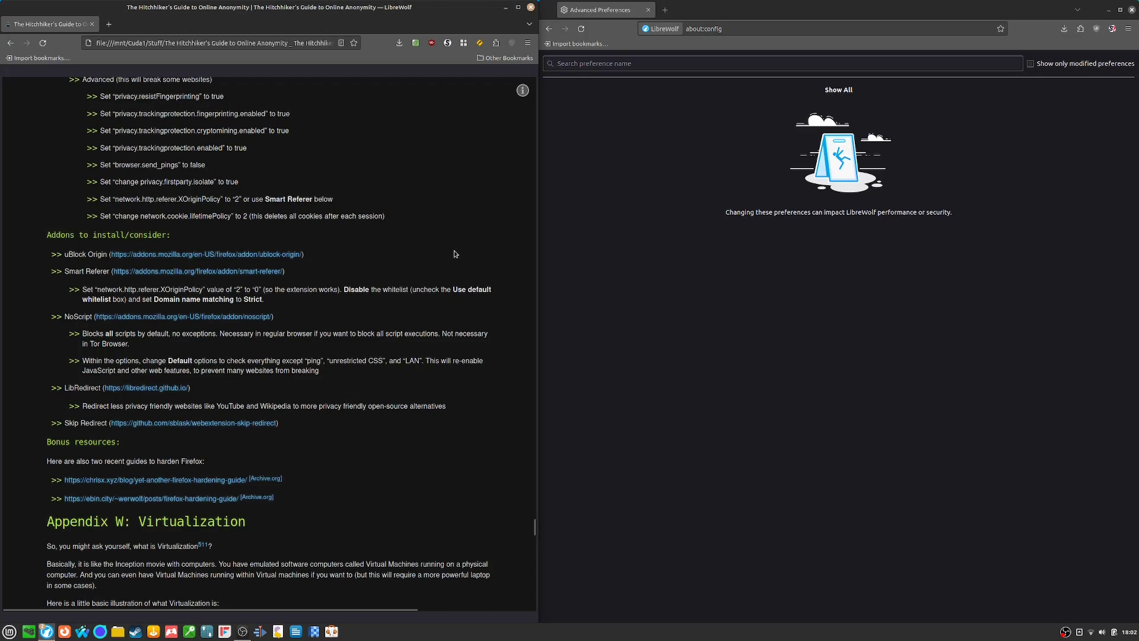
pyautogui.click(530, 7)
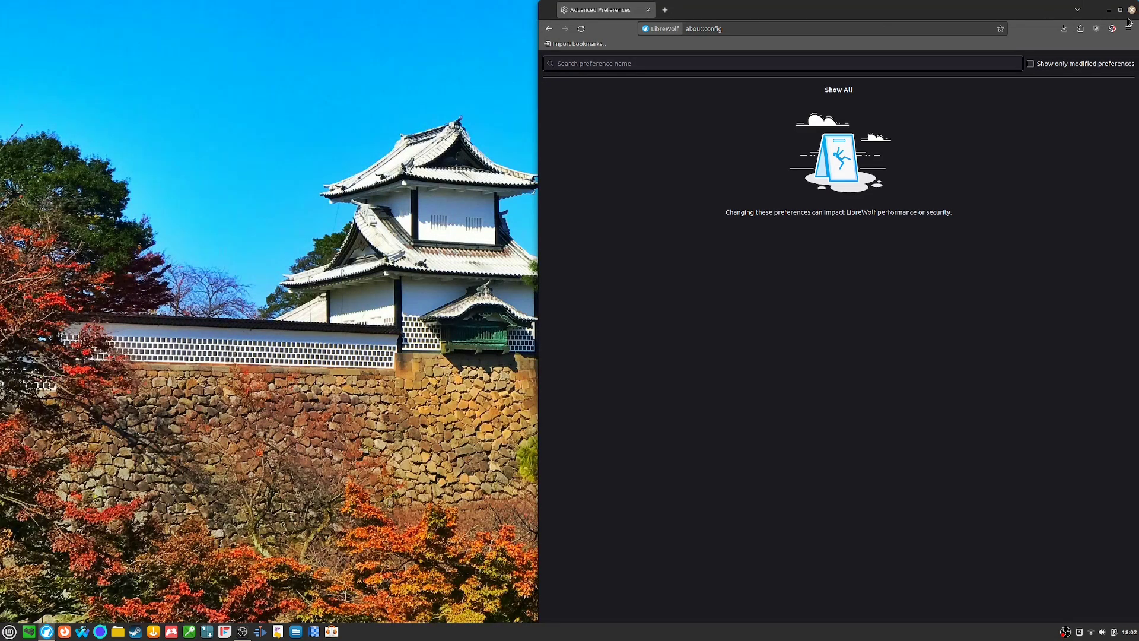
pyautogui.click(1131, 10)
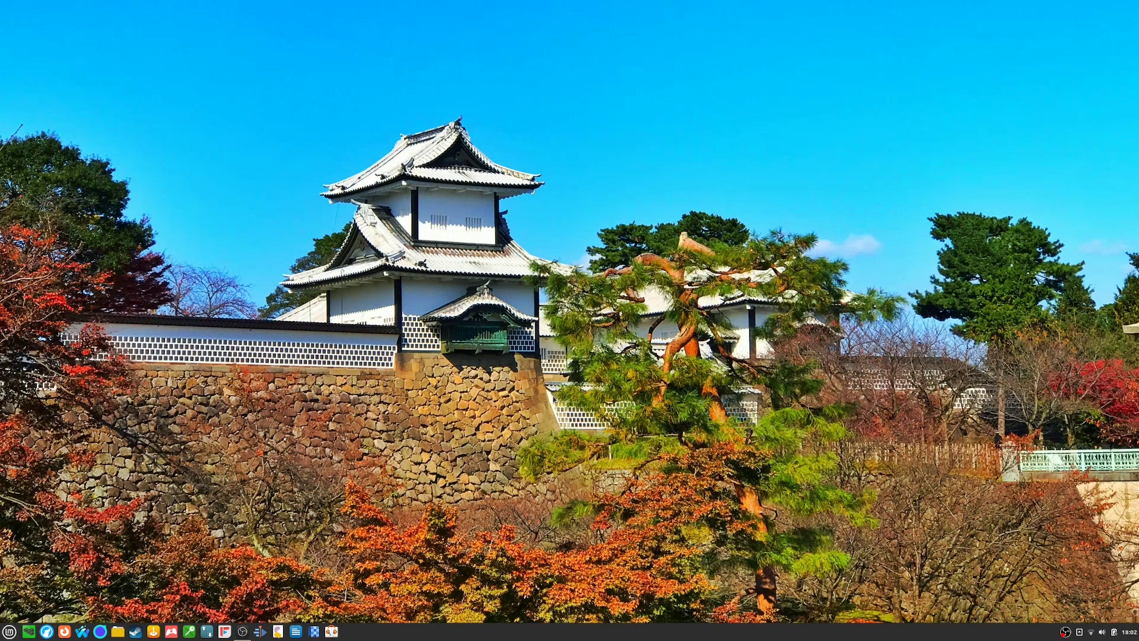